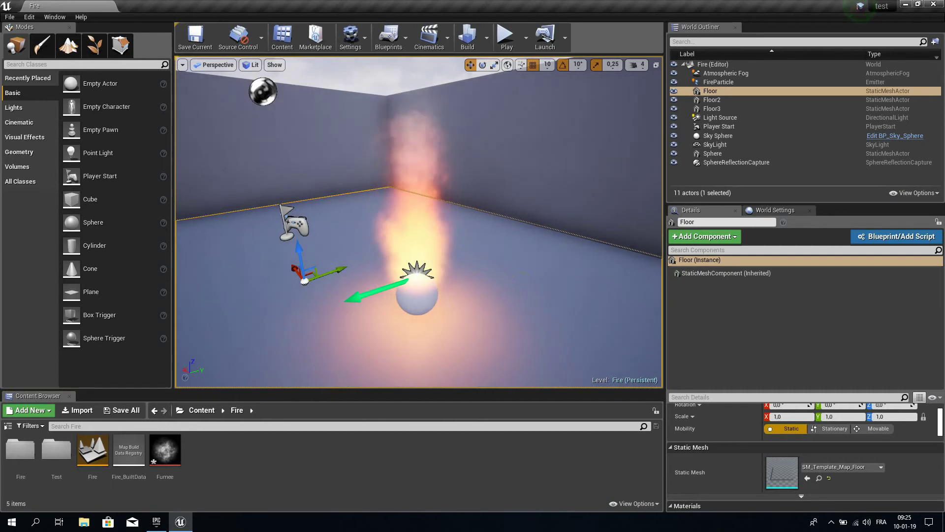
Examine the existing fire effect in the level and the Fumee smoke texture in the Fire folder.
right_click_drag(475, 256, 532, 244)
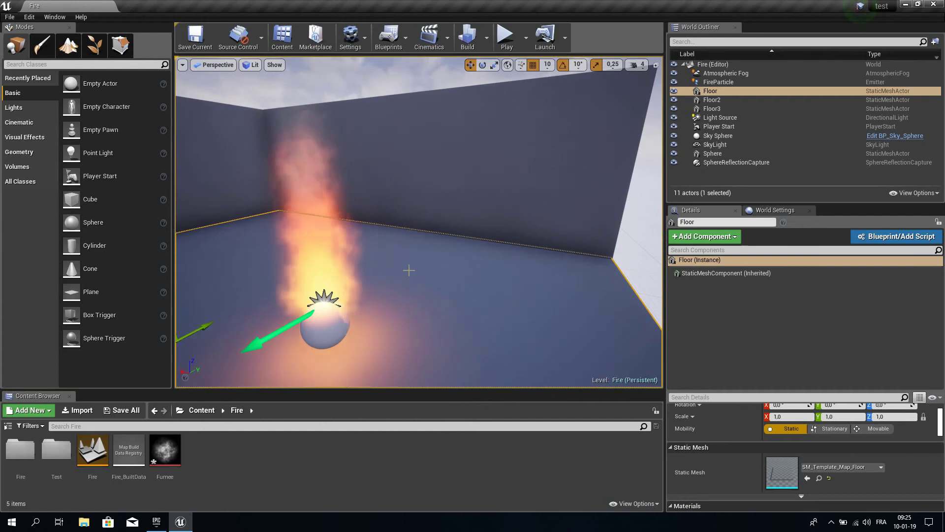
left_click(330, 302)
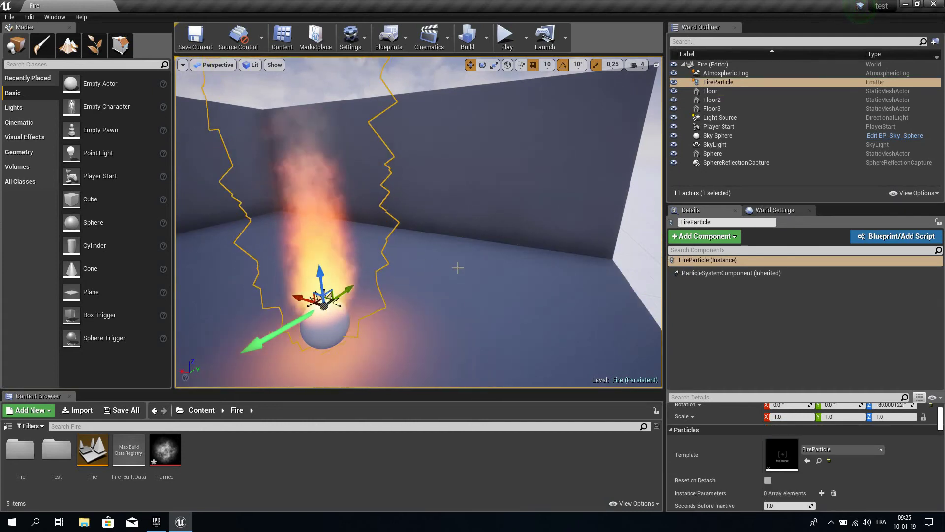
right_click_drag(513, 327, 473, 281)
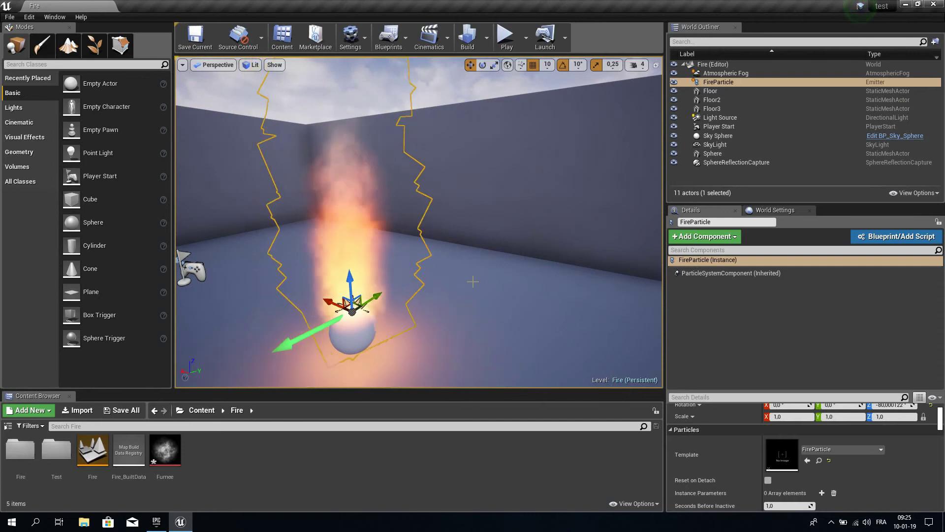
left_click(180, 452)
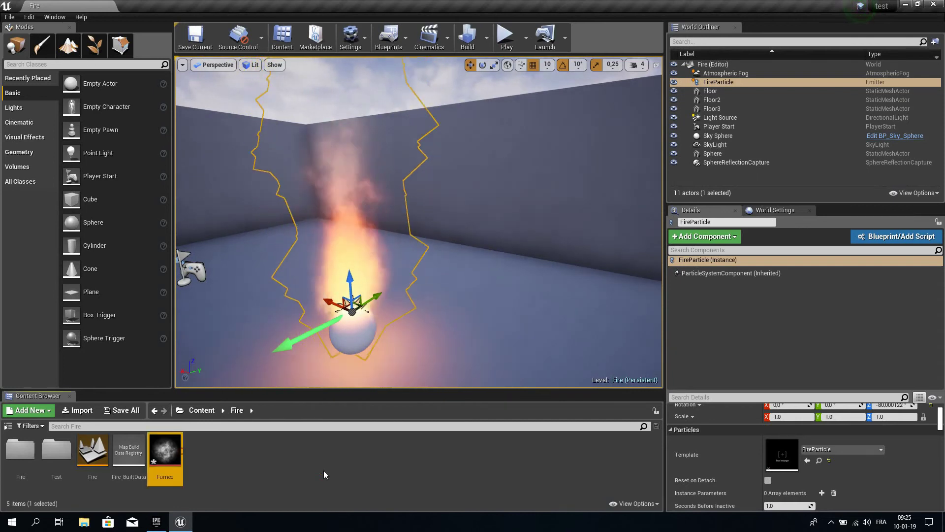
left_click(319, 470)
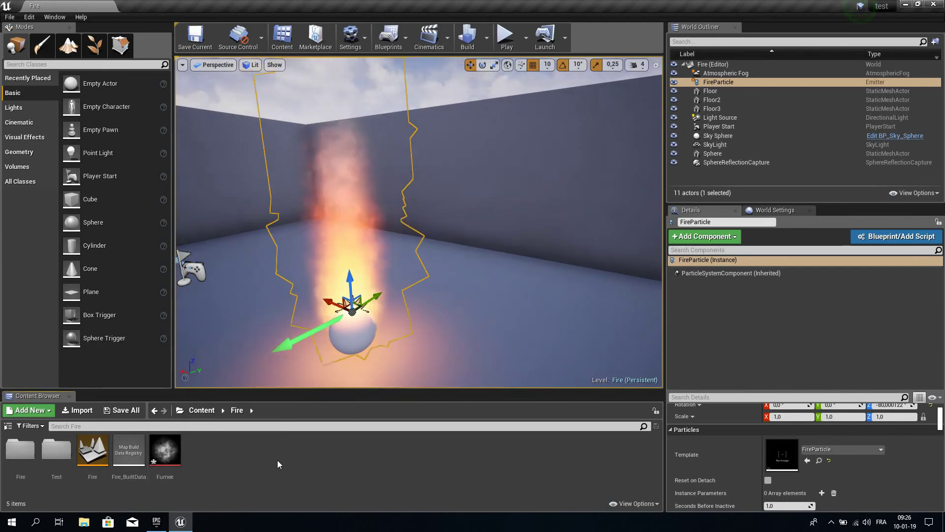
mouse_move(176, 435)
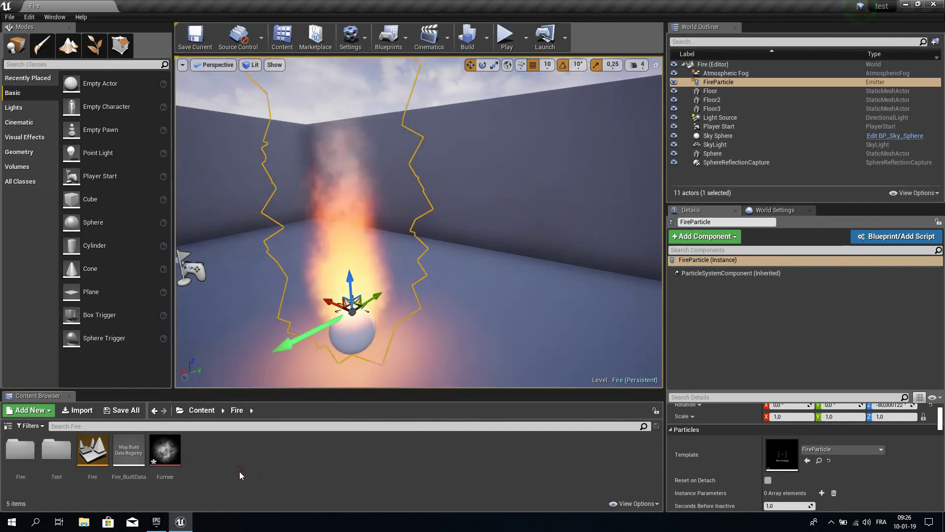
left_click_drag(178, 461, 166, 448)
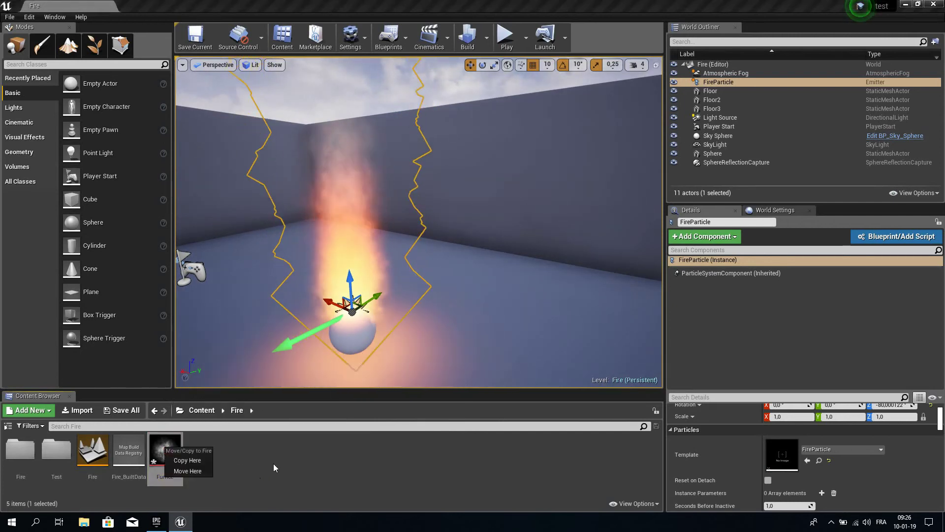
left_click(238, 447)
left_click(168, 452)
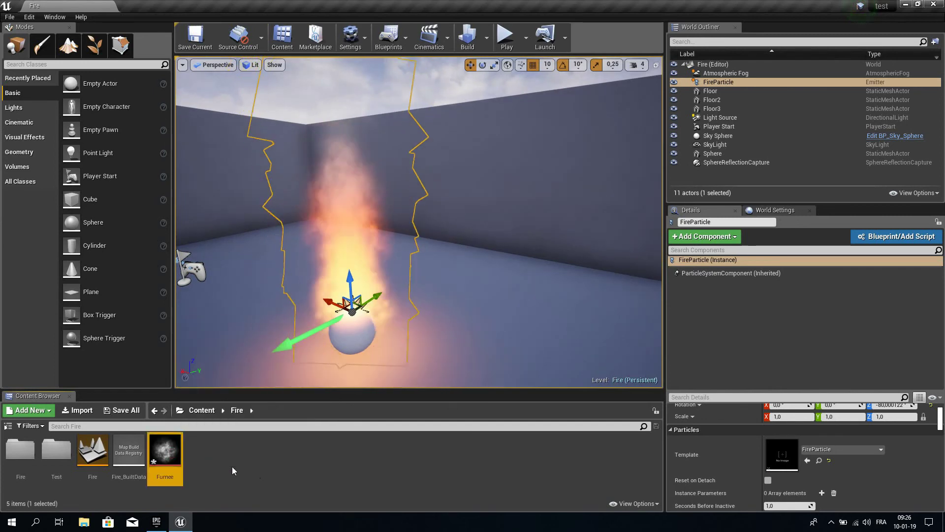
Delete the FireParticle emitter from the level and select the sphere it stood on.
right_click_drag(375, 243, 364, 261)
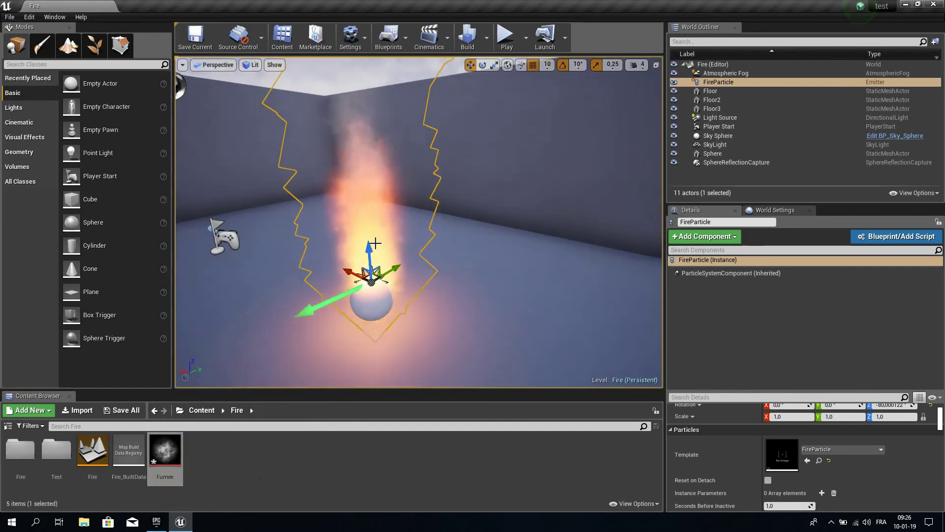
key("Delete")
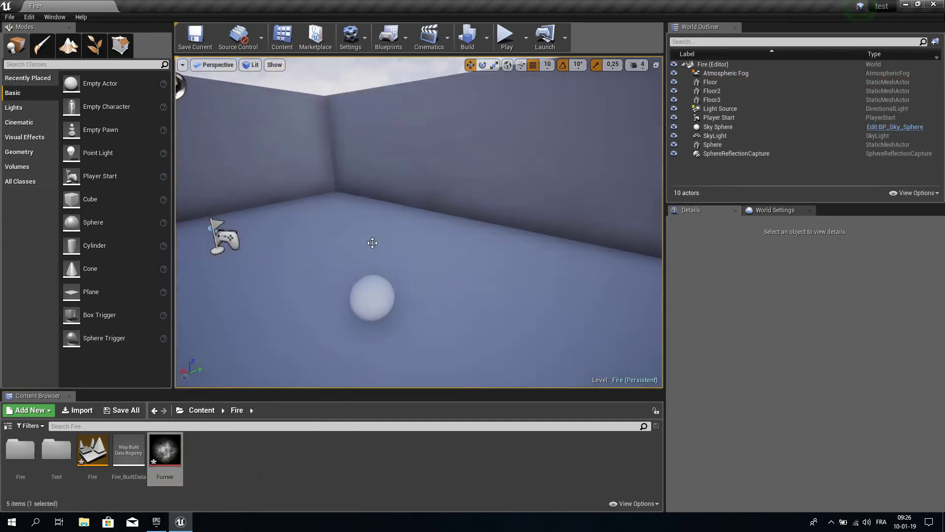
left_click(364, 287)
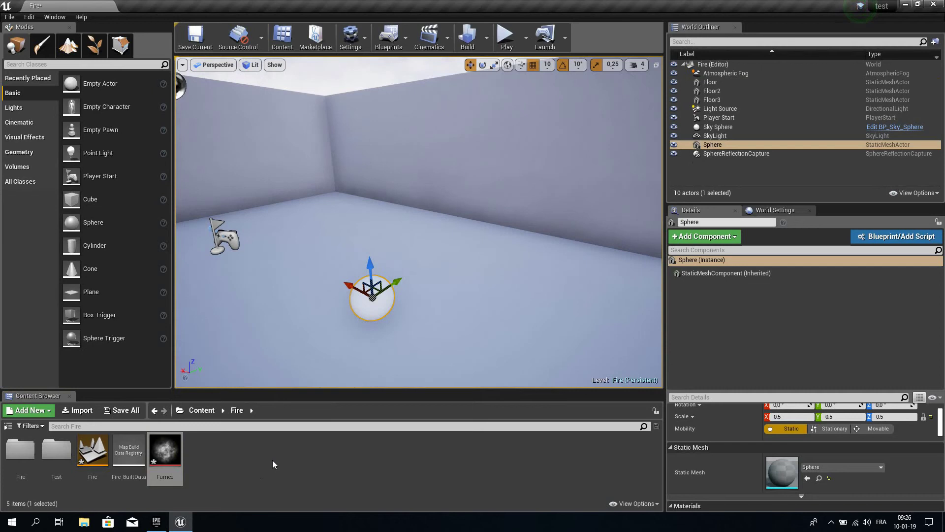
Create a material named Fumee_Mat from the Fumee texture and open it in a maximized material editor.
right_click(169, 448)
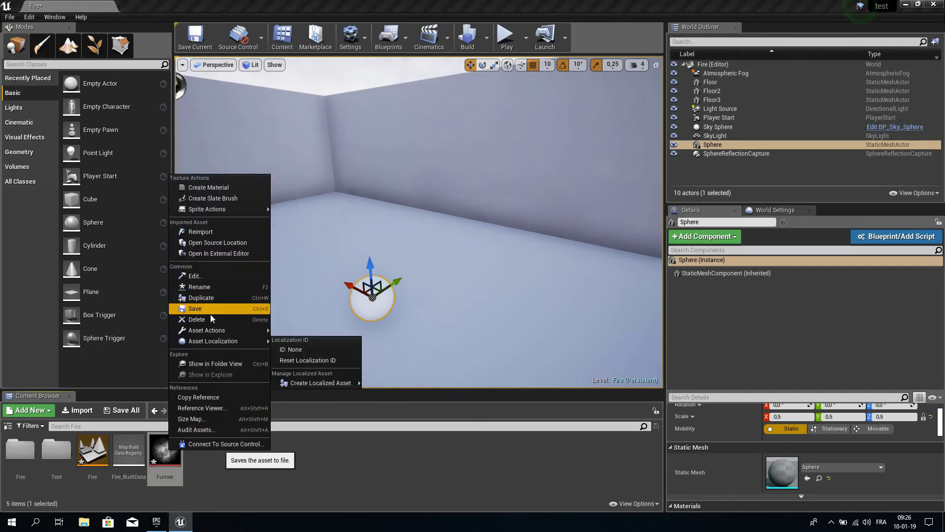
left_click(165, 457)
right_click(164, 456)
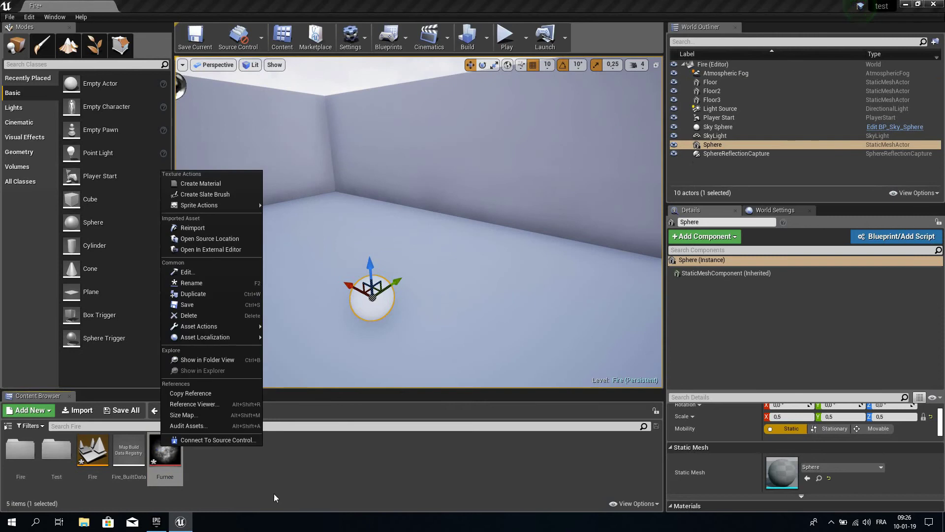
left_click(215, 184)
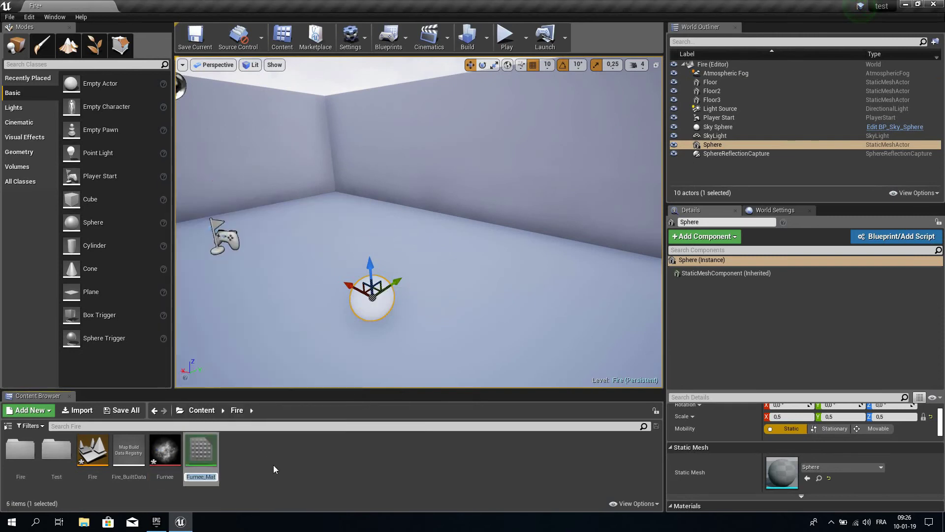
key("Return")
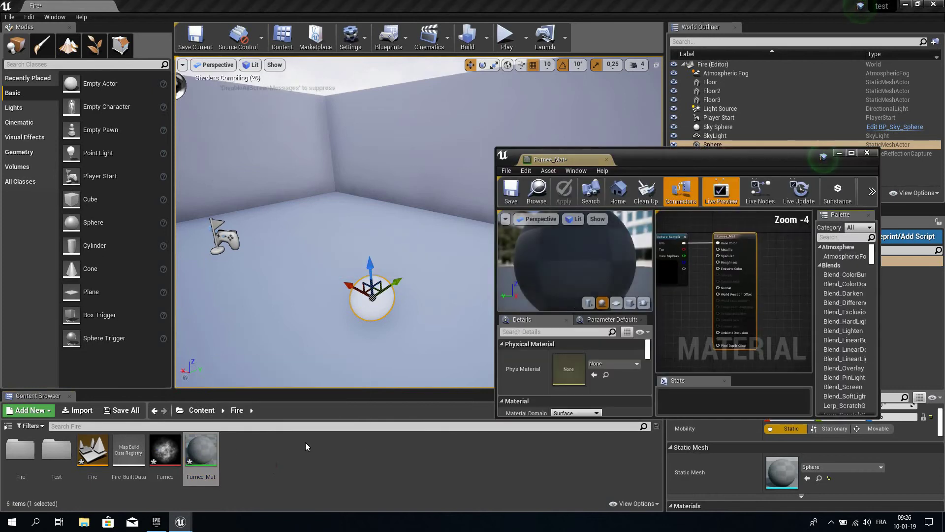
double_click(751, 156)
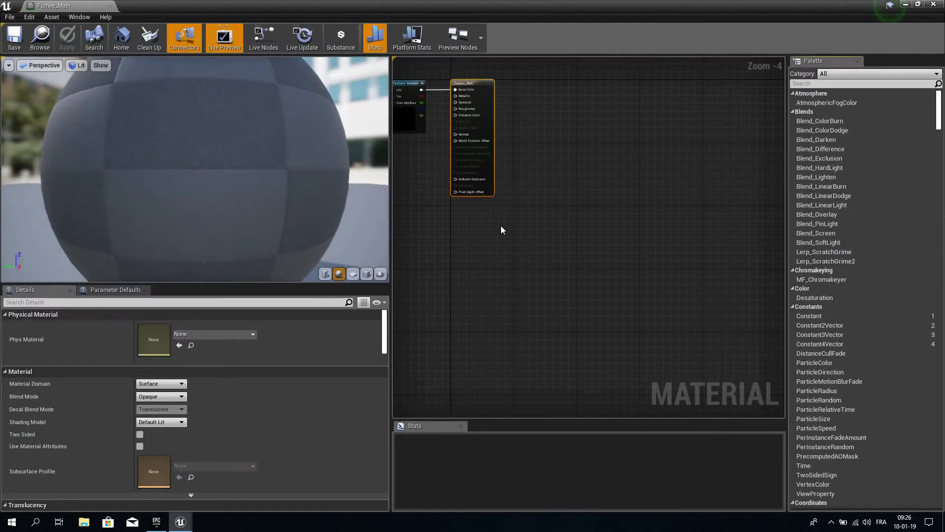
Move the Fumee_Mat node away from the Texture Sample and set the material's blend mode to Translucent.
scroll(500, 225, "up", 4)
right_click_drag(517, 221, 523, 252)
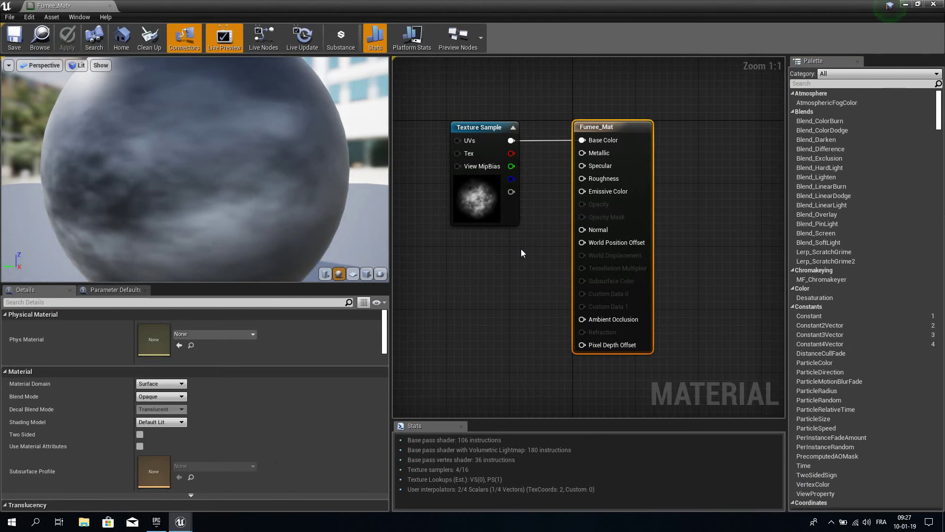
left_click_drag(639, 127, 663, 119)
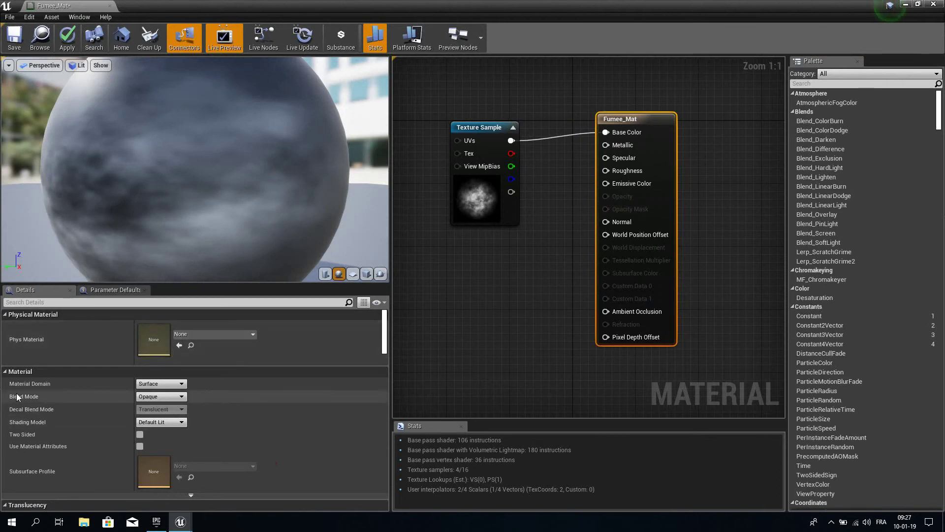
left_click(172, 397)
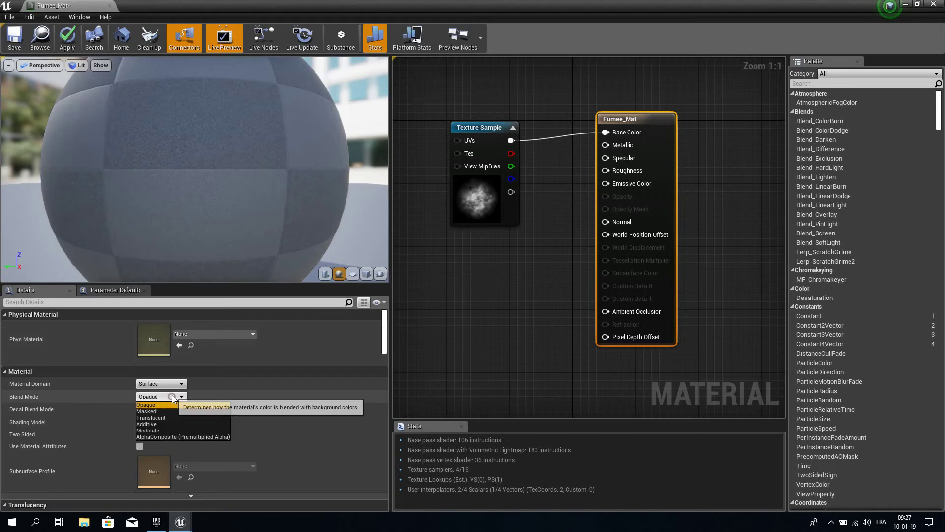
left_click(159, 417)
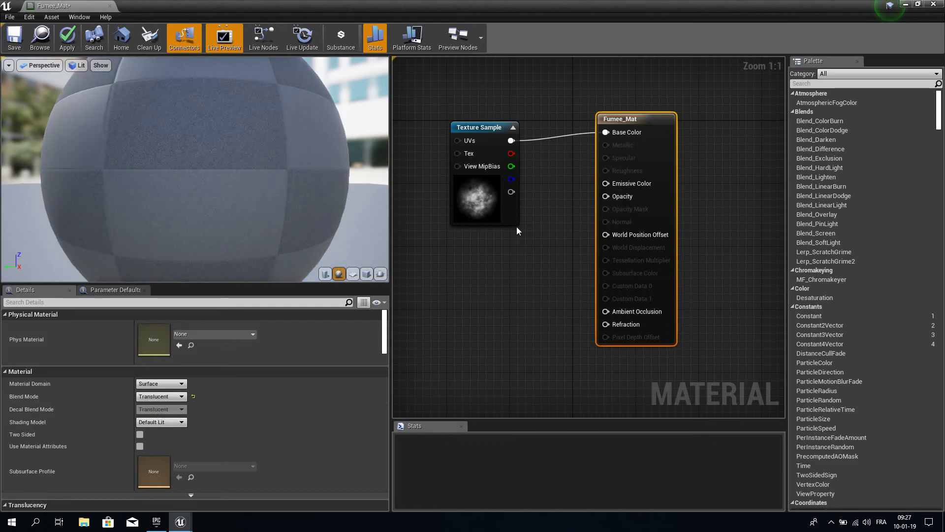
Disconnect the Texture Sample from Base Color and connect its RGB output to Opacity instead.
left_click_drag(489, 132, 464, 203)
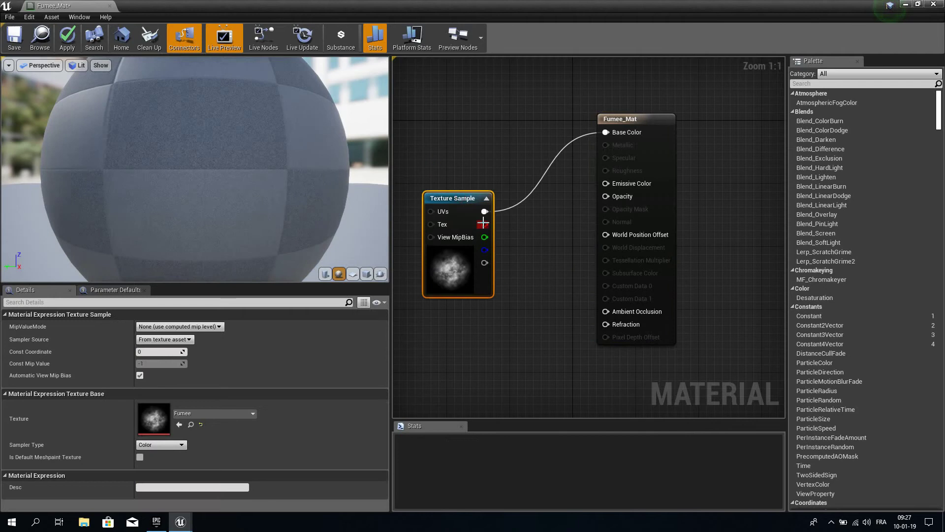
right_click(610, 131)
left_click(632, 156)
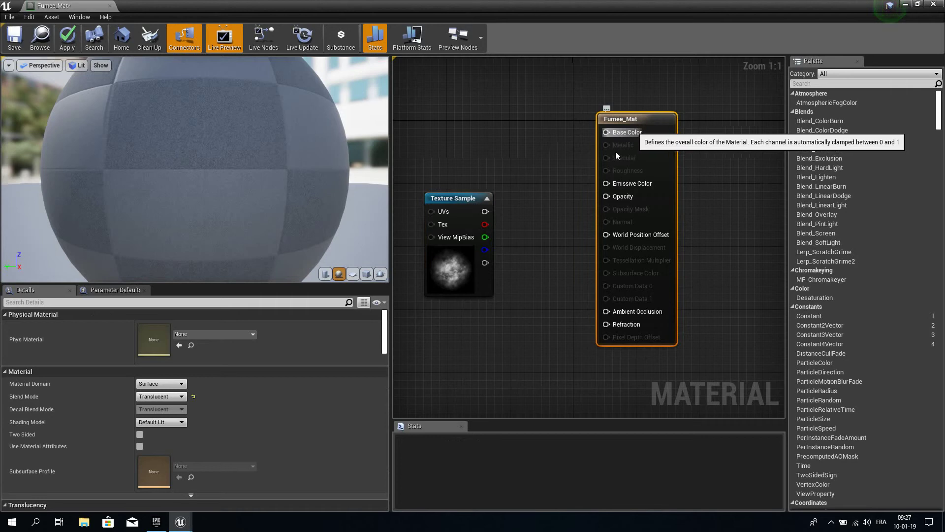
left_click_drag(492, 211, 634, 199)
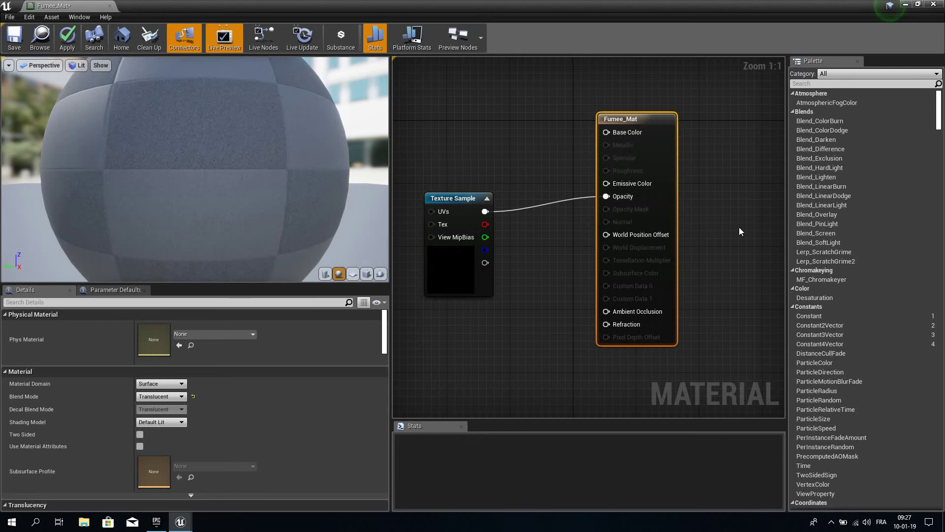
left_click_drag(416, 3, 680, 82)
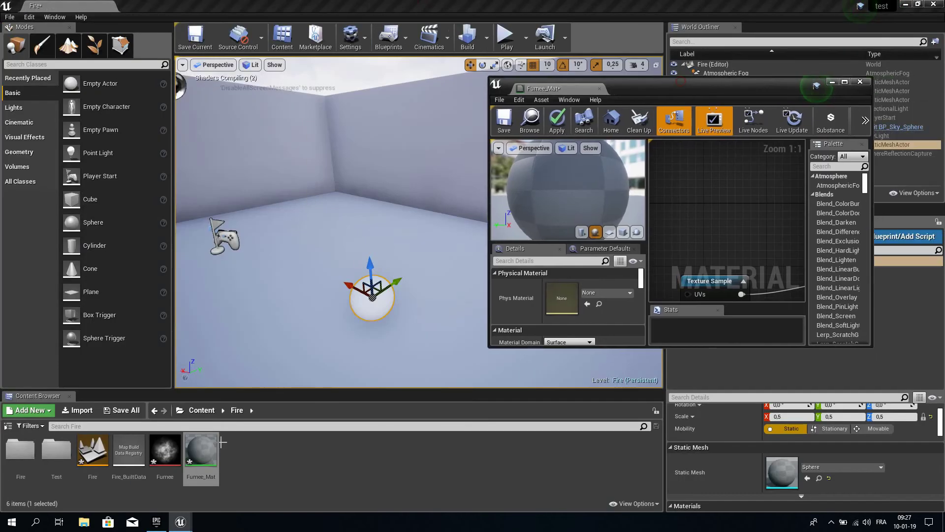
double_click(764, 90)
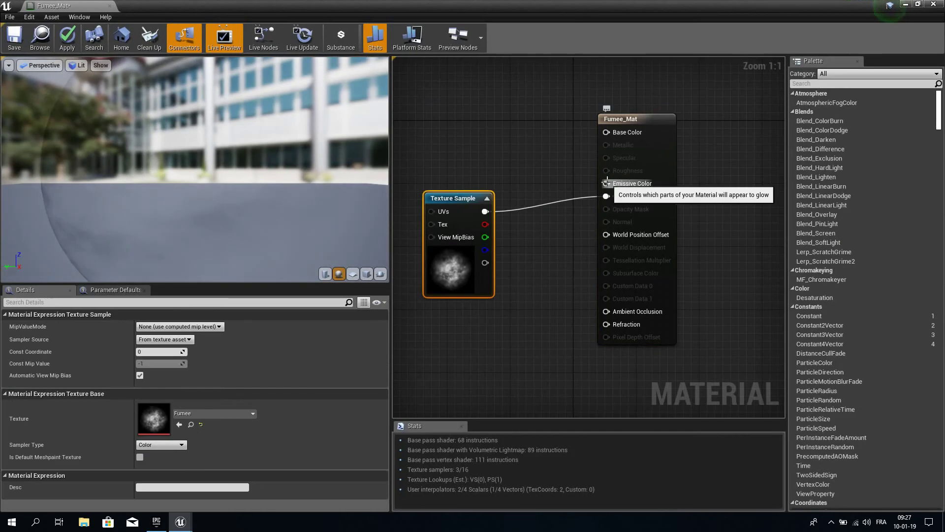
Add a Particle Color node feeding Emissive Color, place it above the Texture Sample, and save the material.
left_click_drag(453, 198, 421, 222)
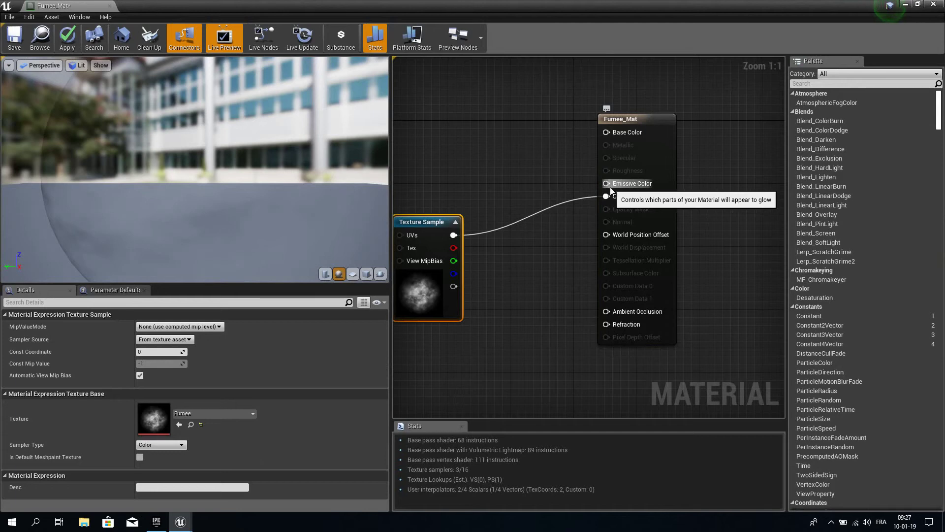
left_click_drag(607, 184, 463, 115)
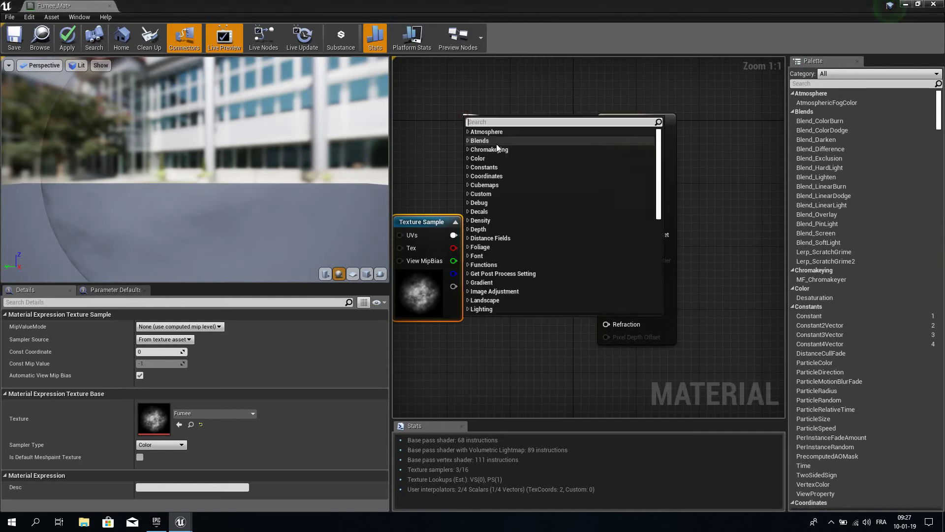
left_click(488, 123)
type("part")
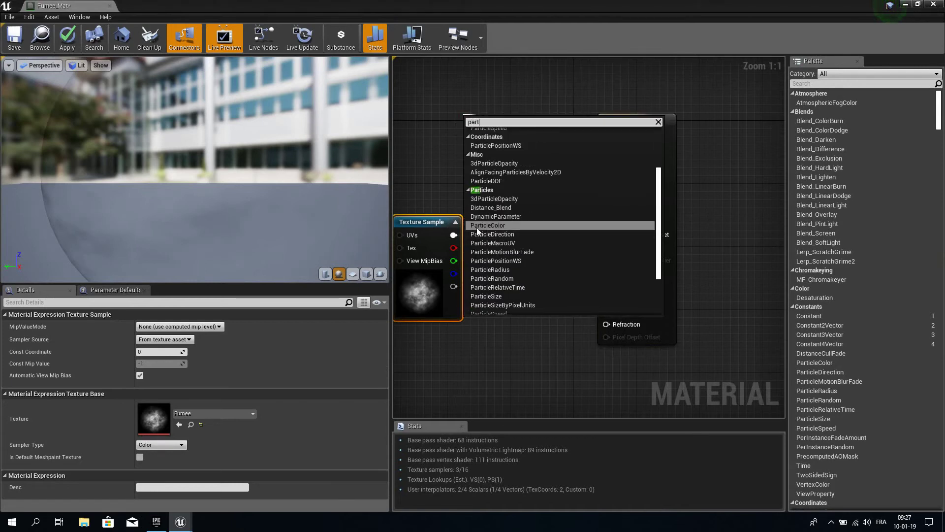
left_click(492, 225)
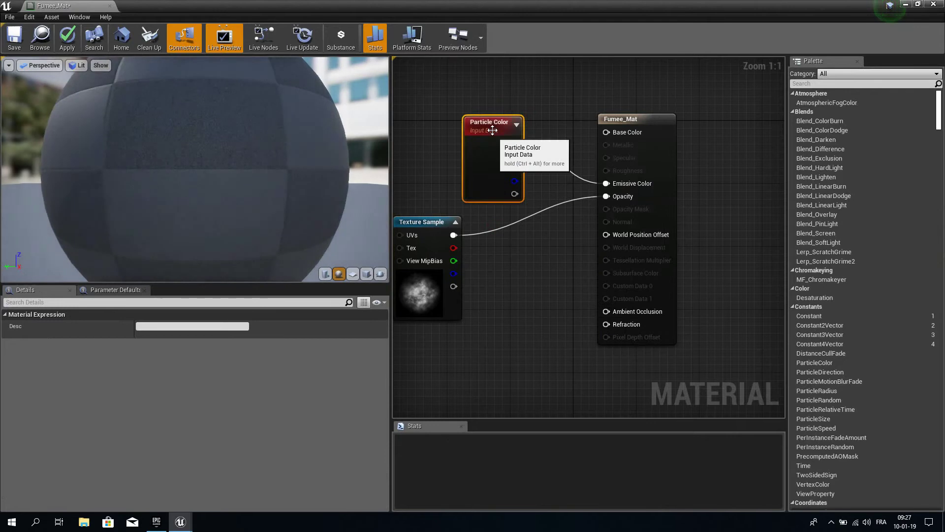
left_click_drag(493, 127, 429, 106)
right_click_drag(516, 121, 566, 121)
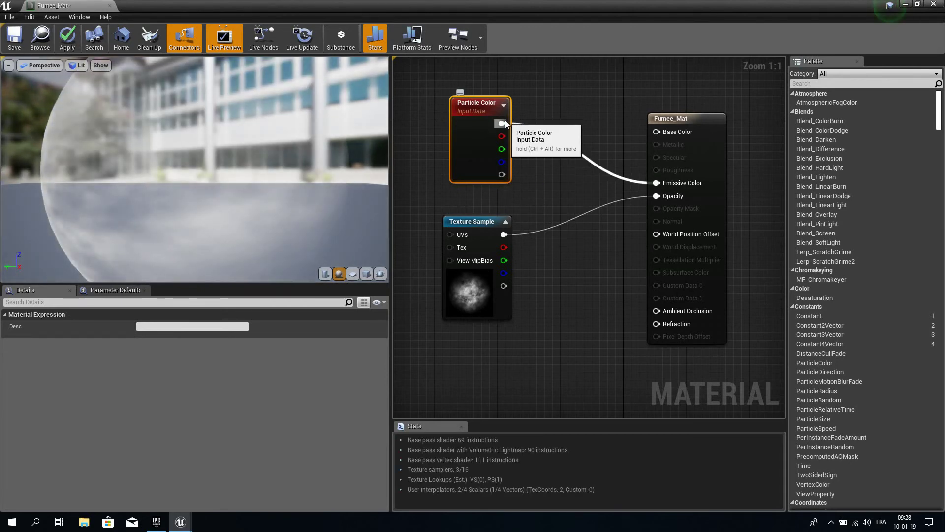
left_click_drag(482, 103, 466, 88)
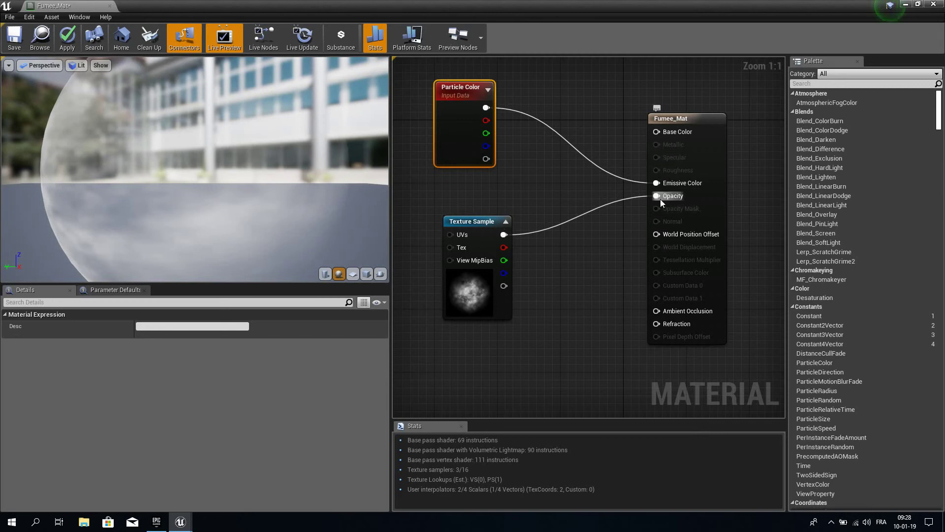
left_click(10, 38)
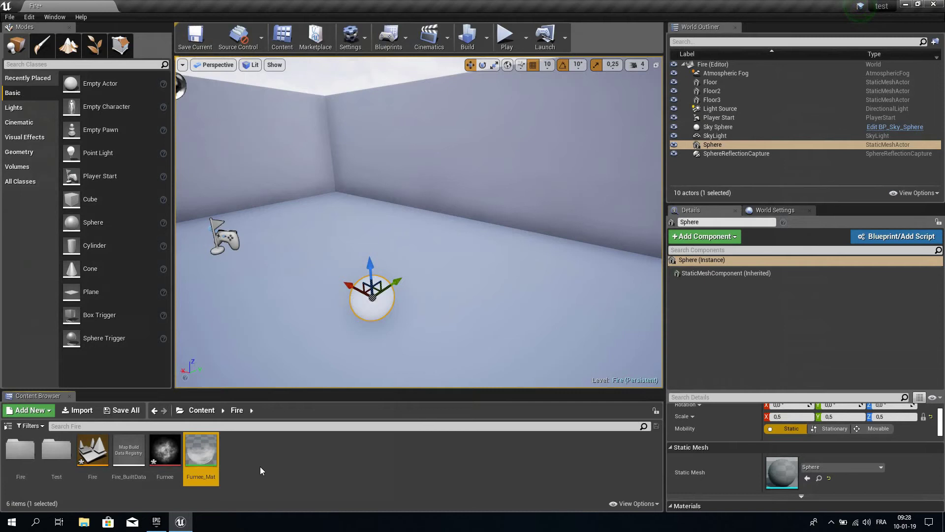
Create a particle system named FirePart in the Fire folder and open it for editing.
left_click(260, 468)
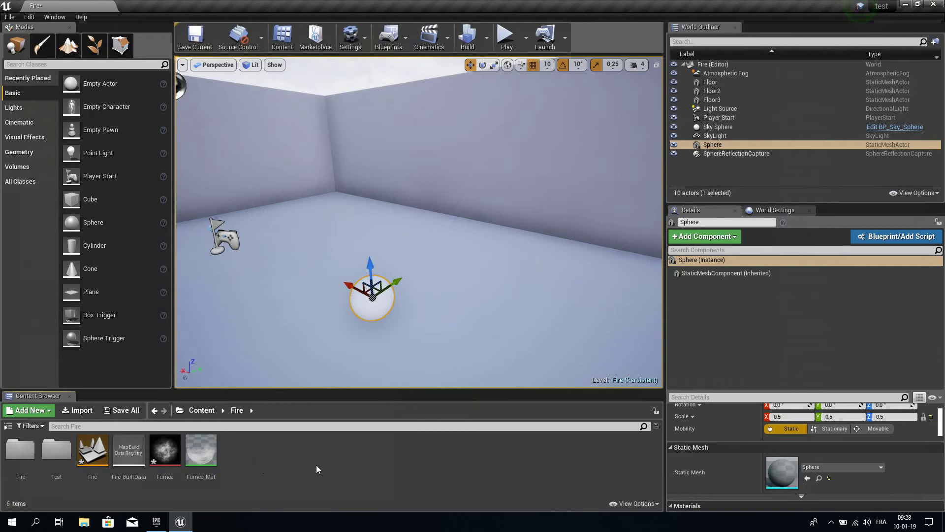
right_click(255, 461)
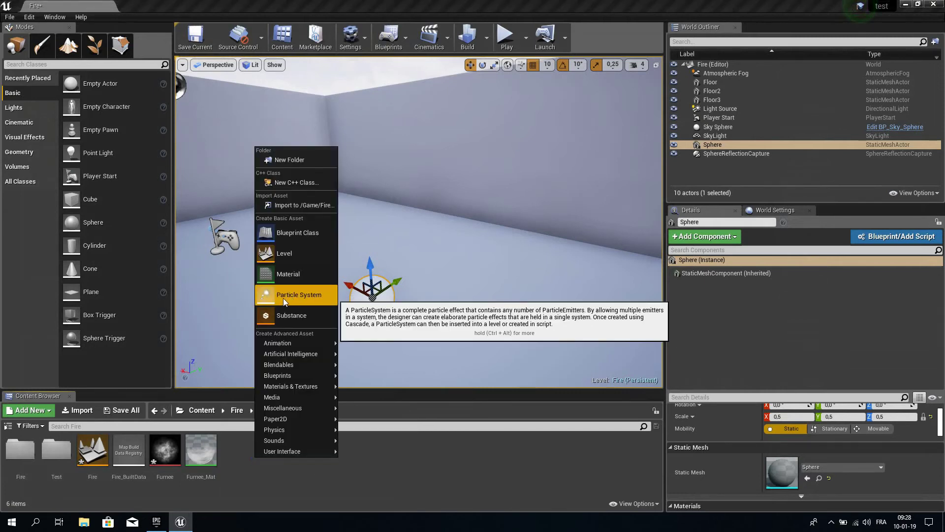
left_click(314, 297)
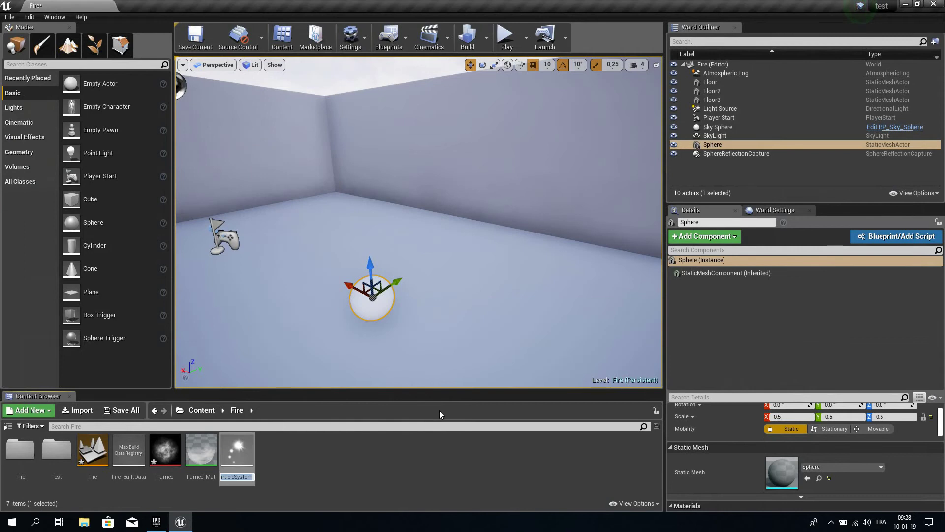
key("BackSpace")
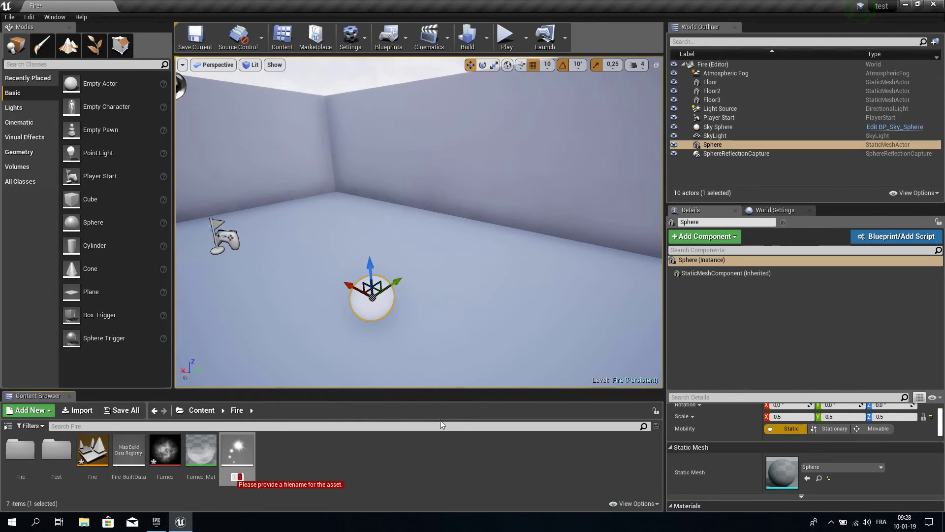
type("Fire")
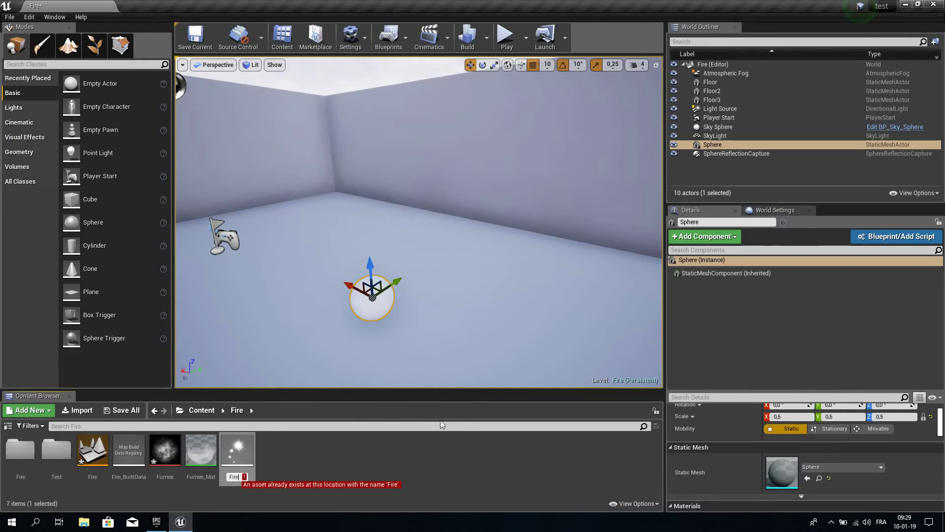
type("Part")
key("Return")
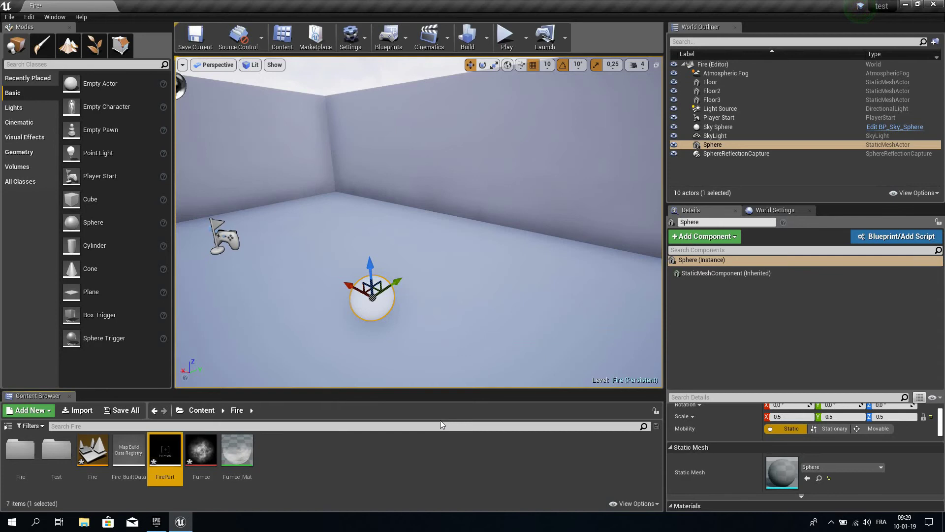
double_click(166, 450)
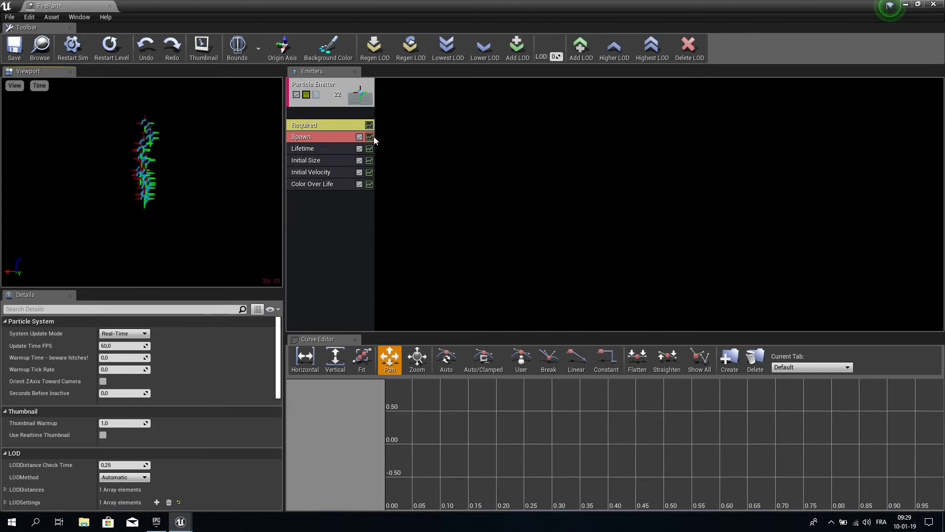
Select the particle emitter and review the settings of its Required module.
left_click(345, 82)
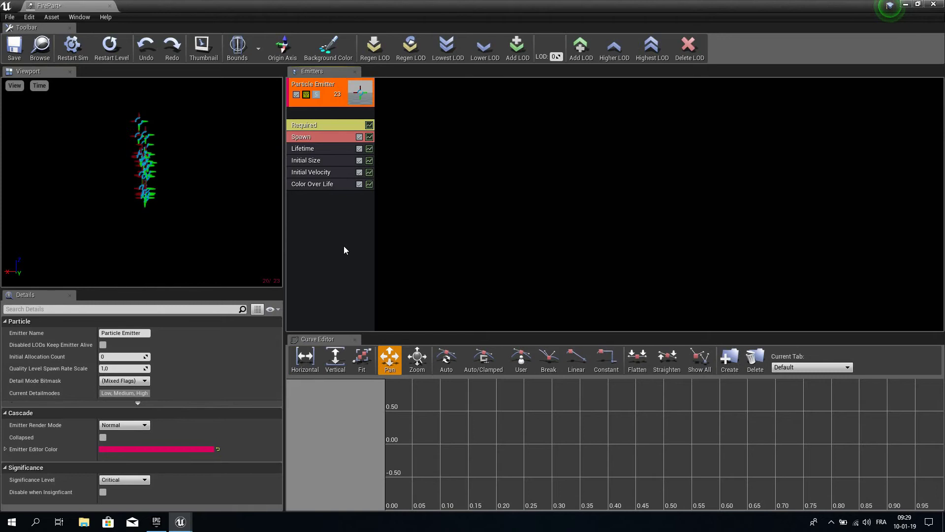
left_click(323, 123)
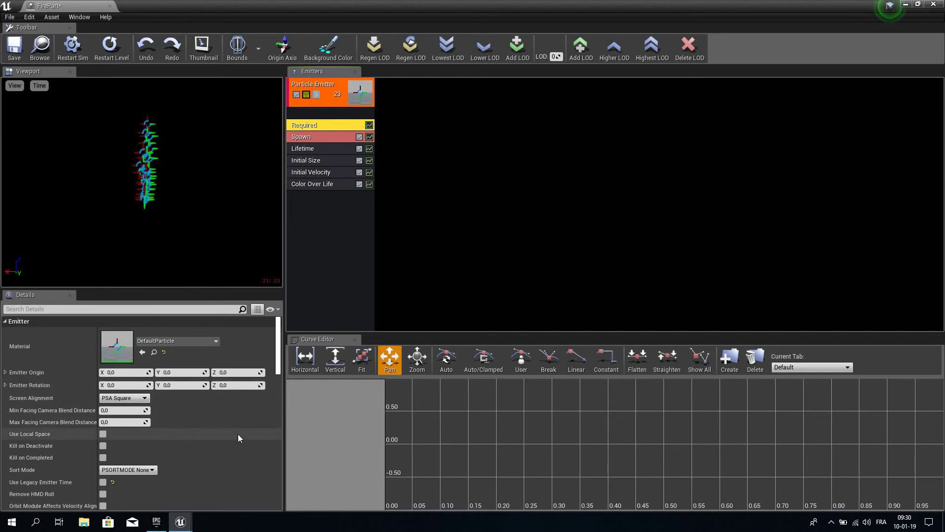
scroll(211, 398, "down", 5)
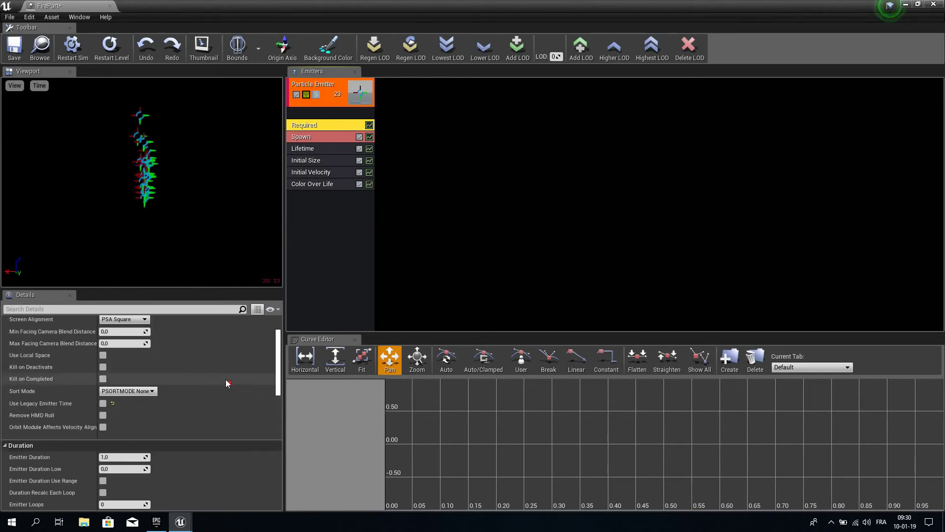
scroll(228, 381, "down", 1)
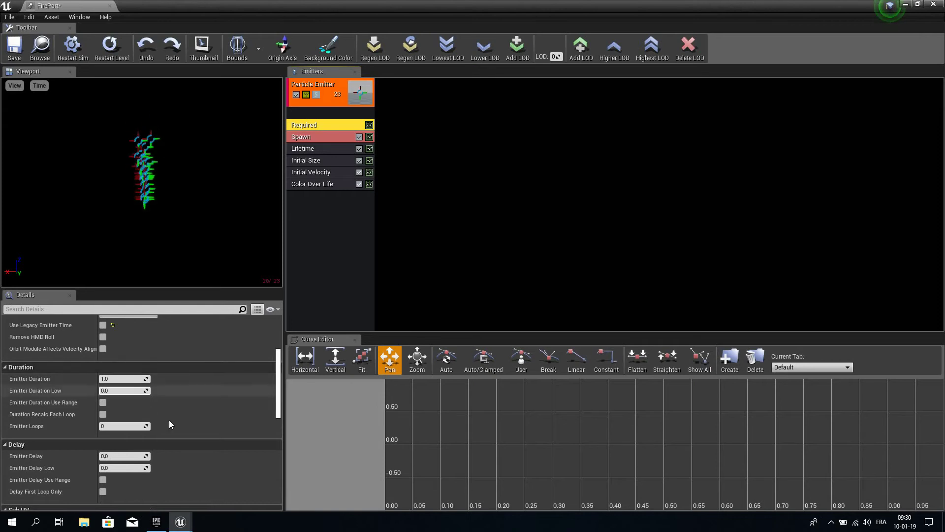
scroll(235, 384, "up", 6)
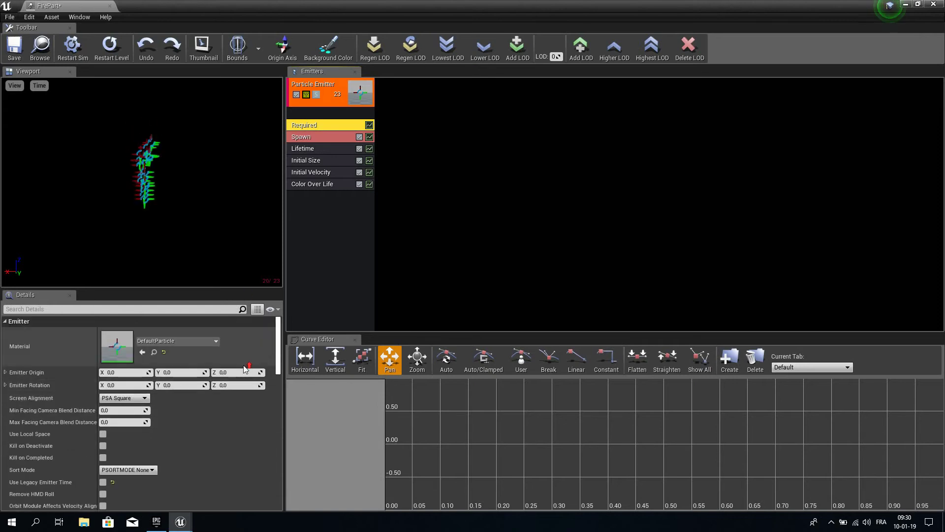
left_click(172, 341)
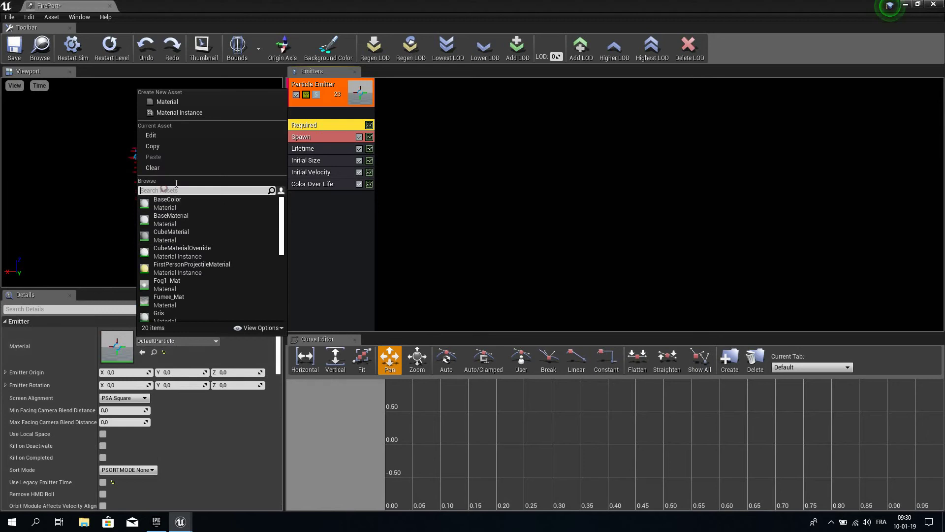
type("fir")
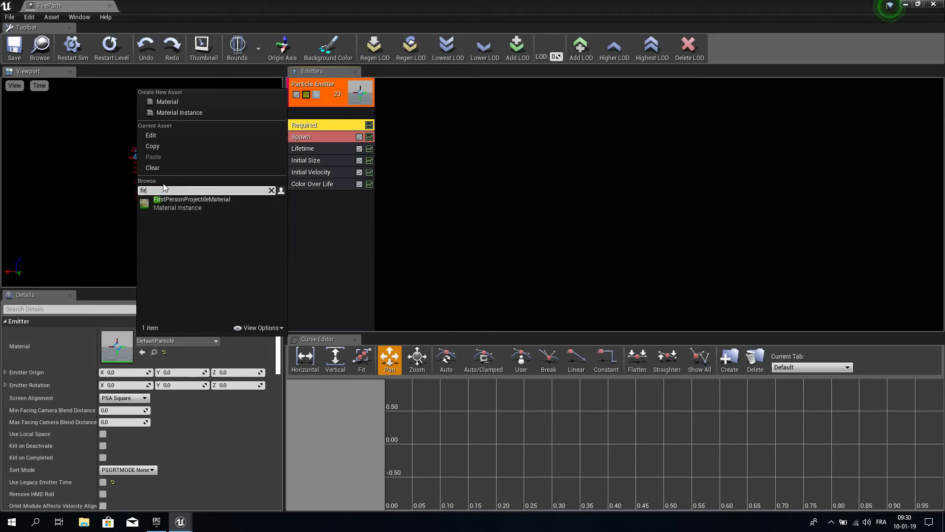
key("BackSpace")
key("BackSpace")
key("BackSpace")
key("BackSpace")
left_click_drag(262, 4, 401, 4)
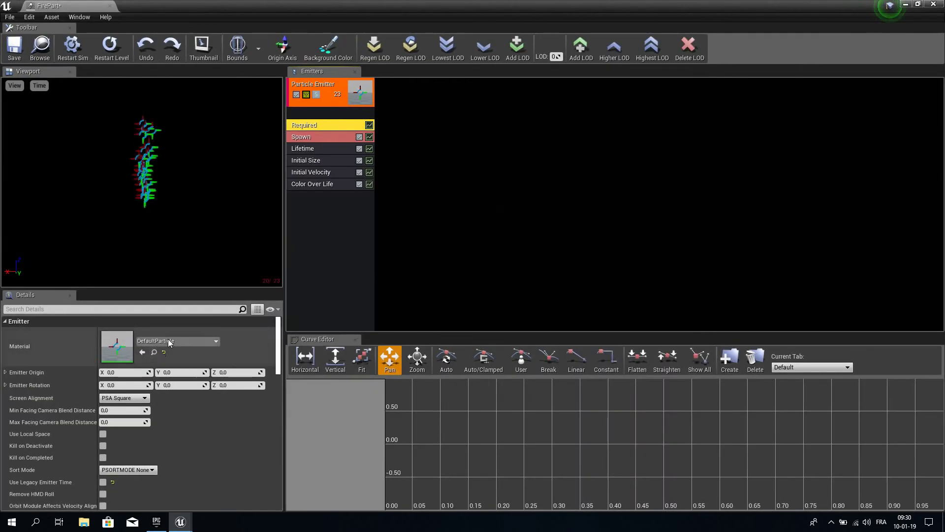
Assign the Fumee_Mat material to the emitter's Required module.
left_click(169, 341)
type("fum")
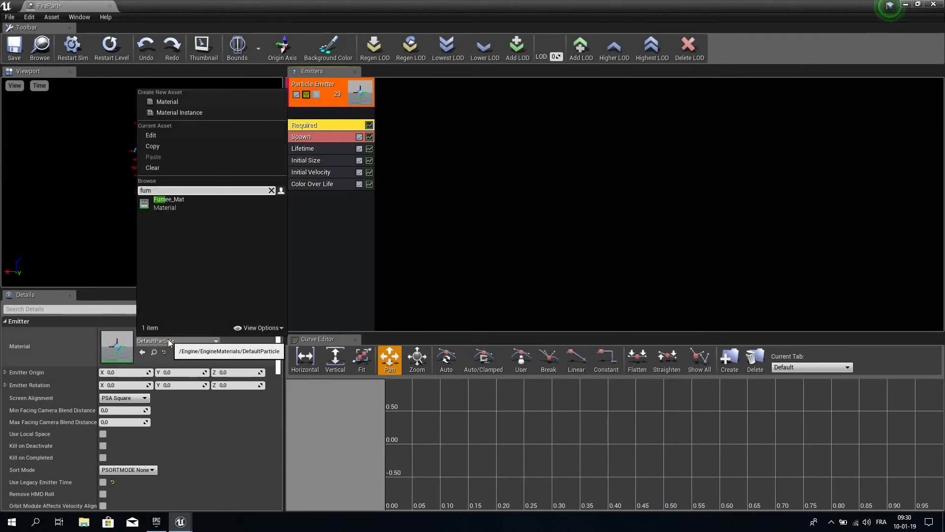
left_click(178, 206)
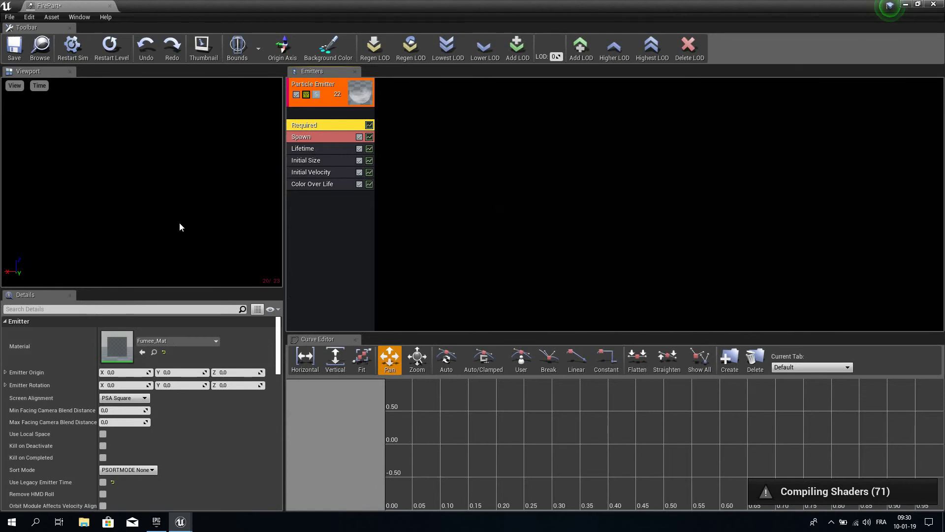
Inspect the Color Over Life module and the Particle Color connection in the Fumee_Mat graph, and return to the FirePart particle system.
left_click(310, 184)
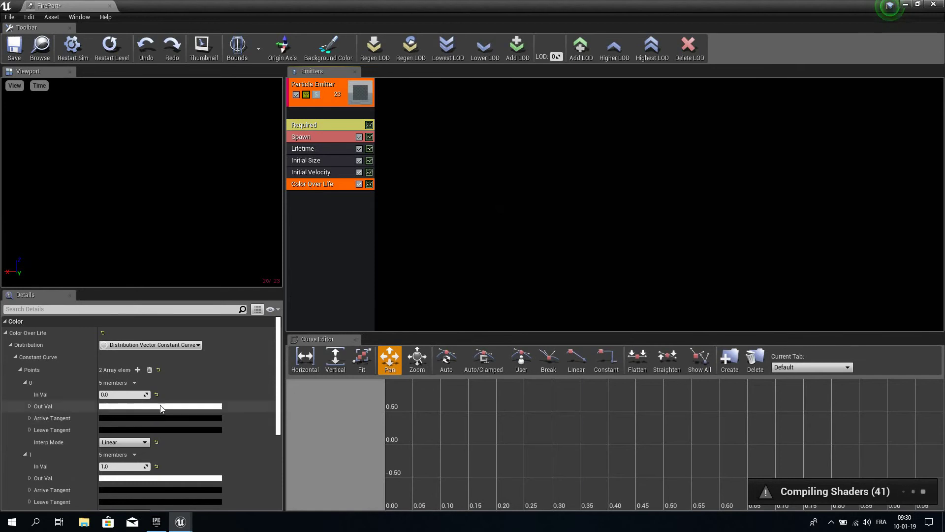
left_click(311, 126)
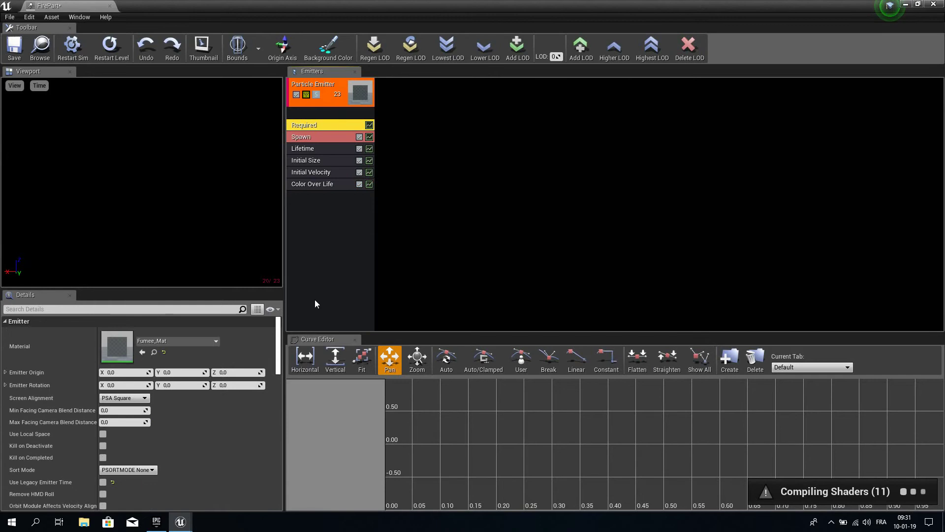
mouse_move(192, 524)
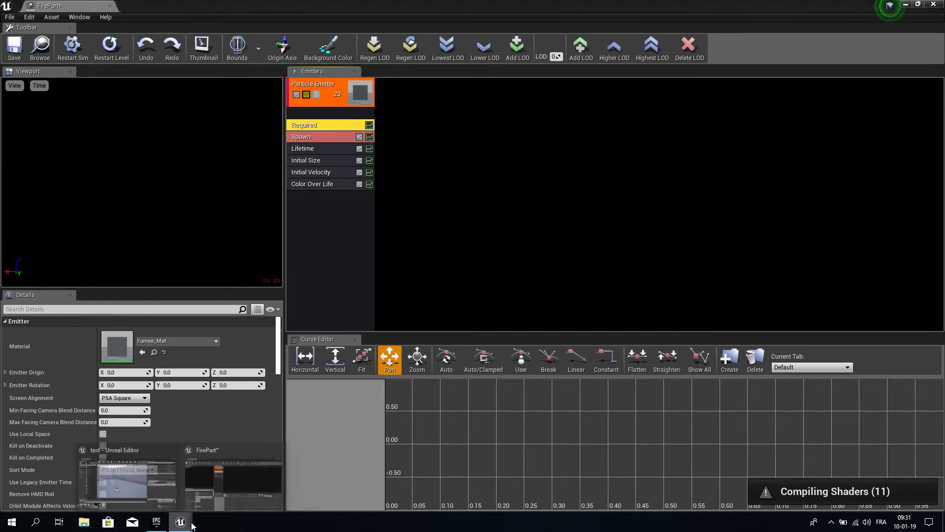
left_click(164, 489)
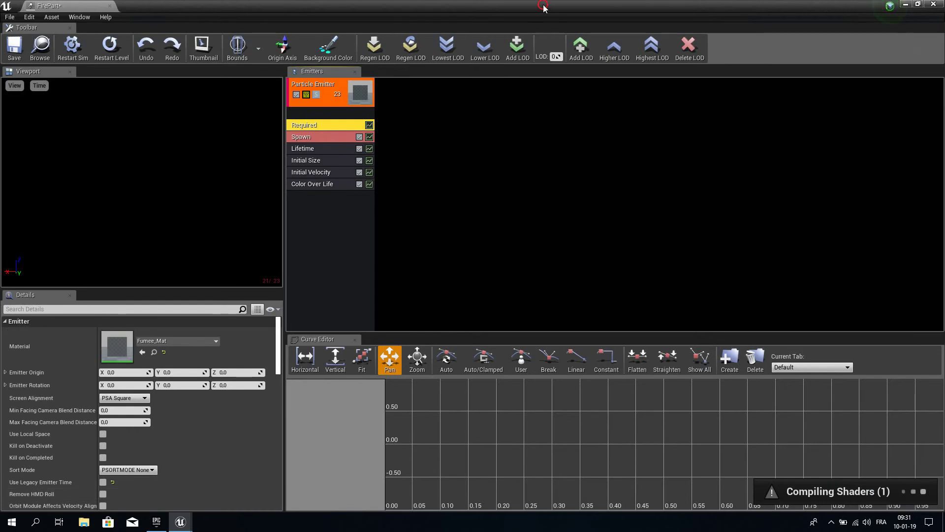
left_click_drag(543, 5, 714, 65)
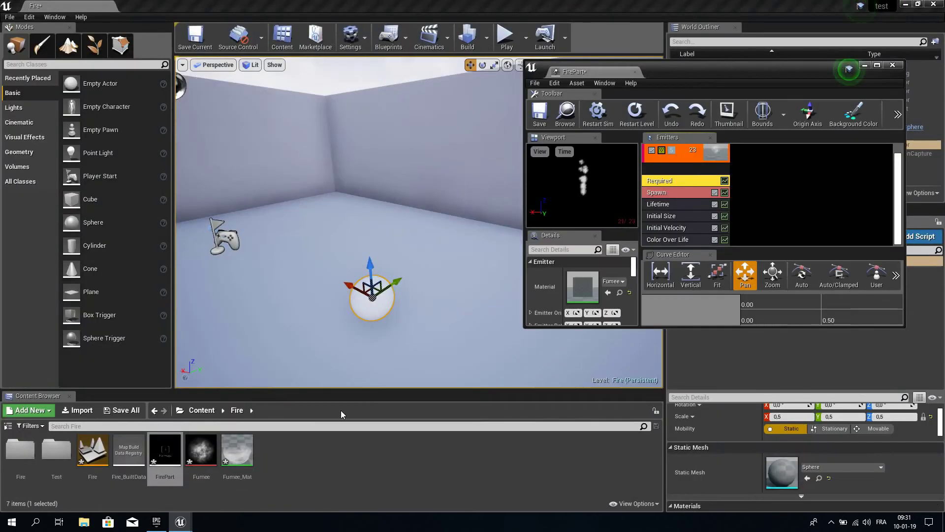
double_click(234, 451)
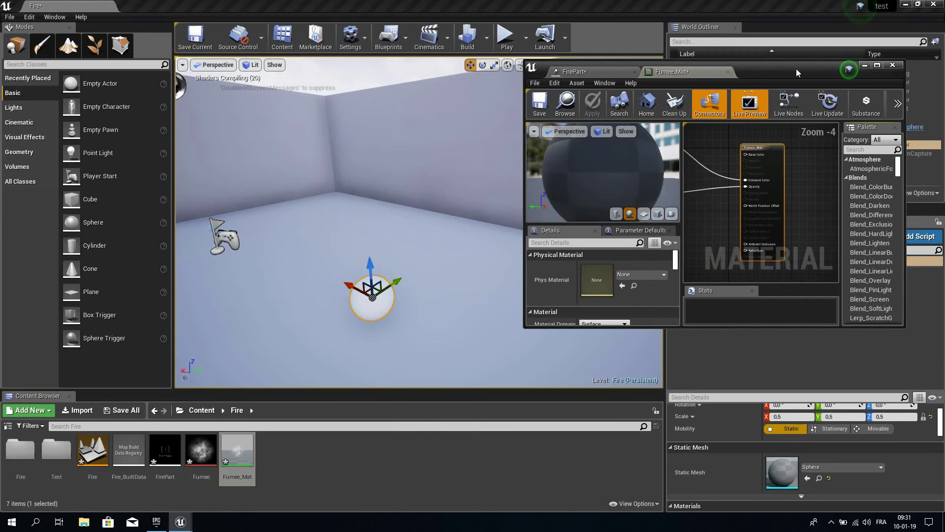
double_click(797, 71)
right_click_drag(446, 220, 588, 312)
scroll(502, 136, "up", 4)
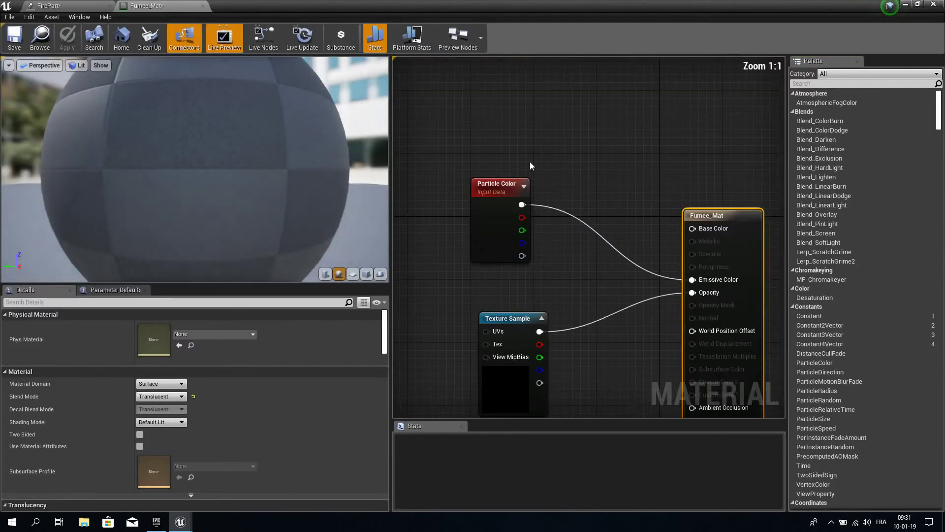
left_click(85, 6)
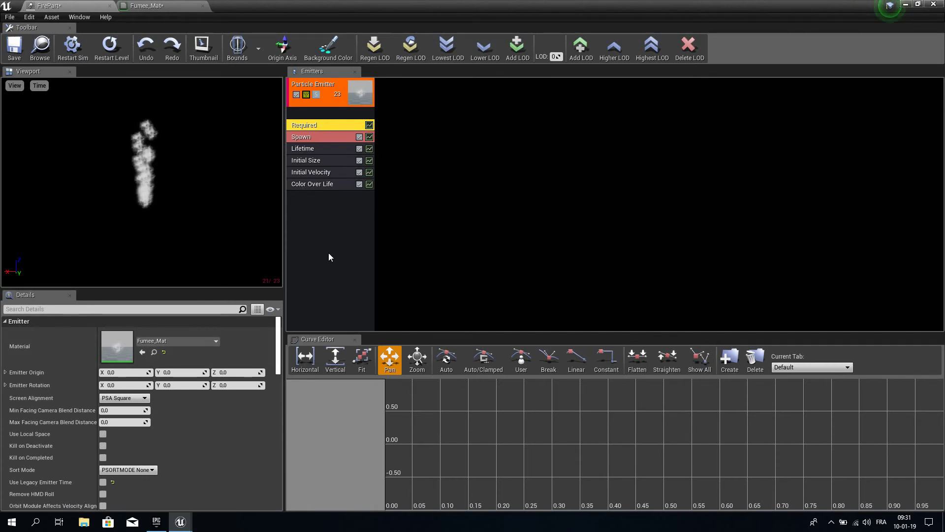
Try a constant spawn rate of 50 in the Spawn module and set it back to 20.
left_click(317, 136)
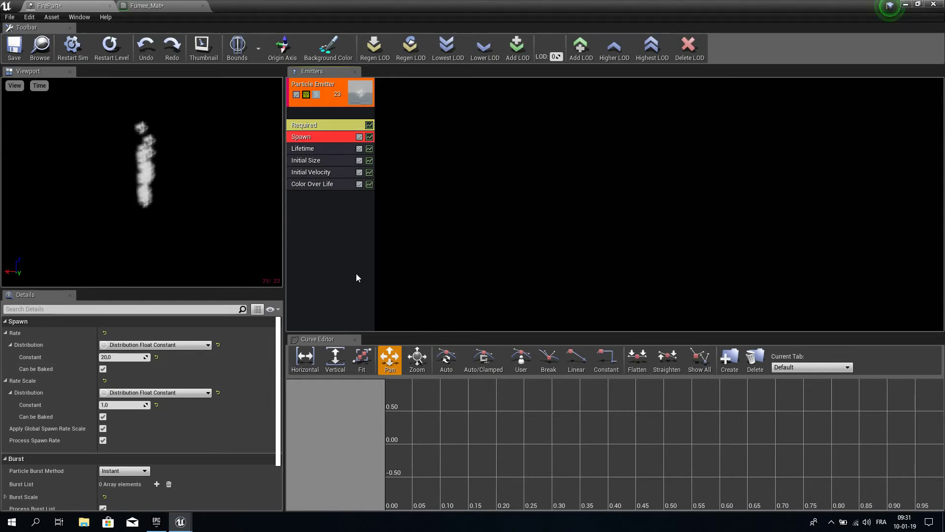
left_click(121, 358)
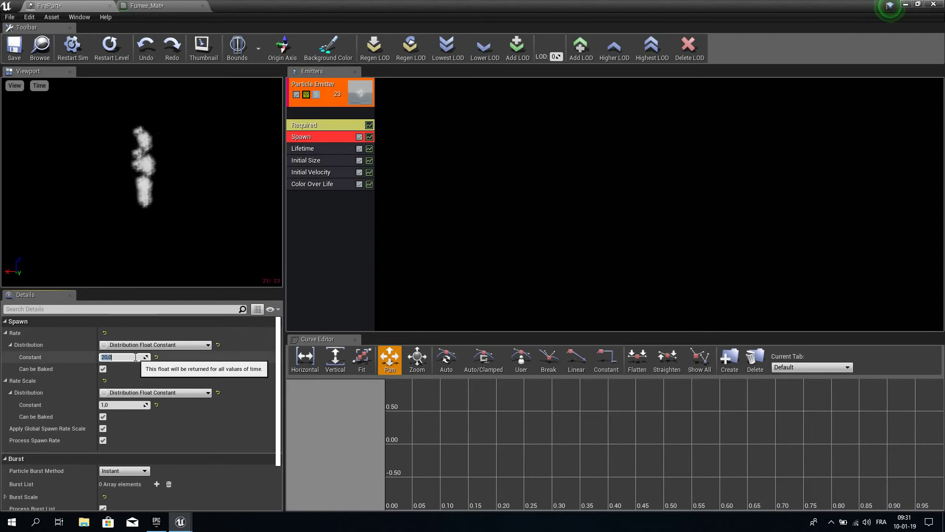
type("50")
key("Return")
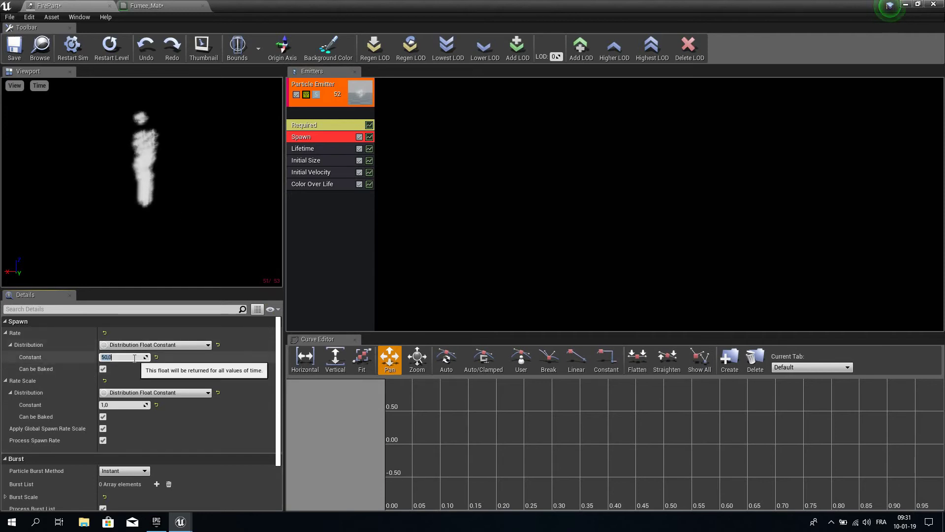
type("20")
key("Return")
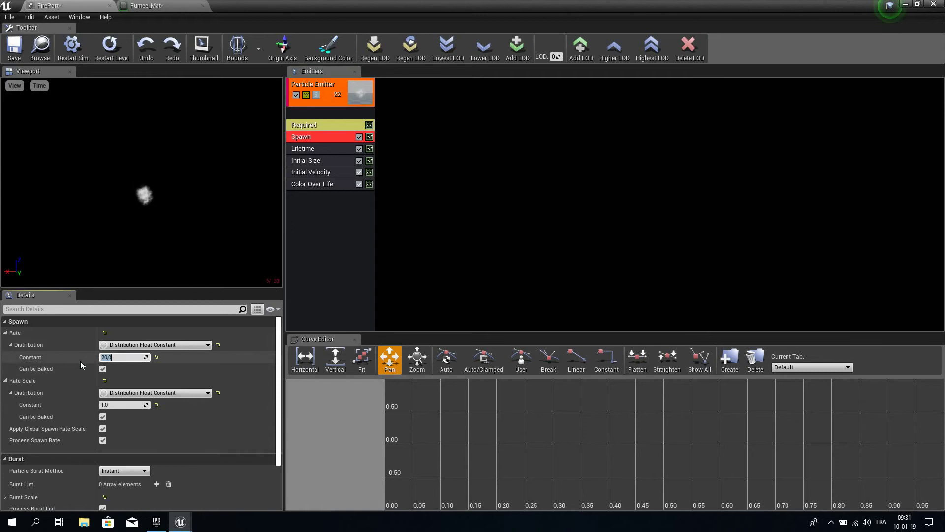
Try a maximum particle lifetime of 2 in the Lifetime module and set it back to 1.
left_click(313, 148)
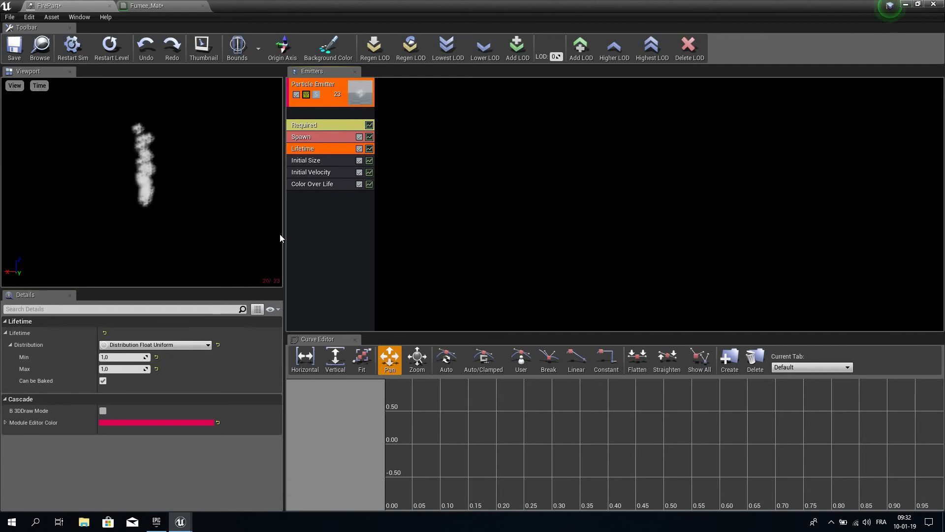
left_click(120, 368)
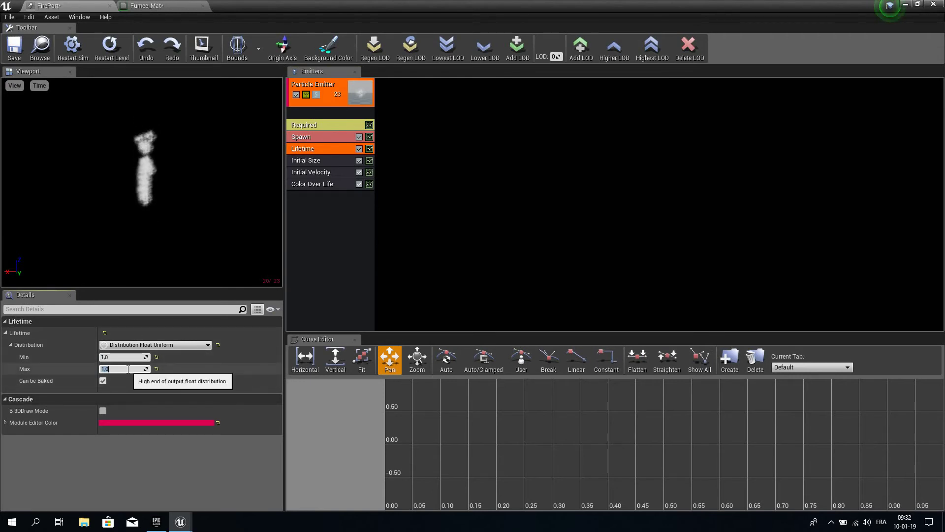
type("2")
key("Return")
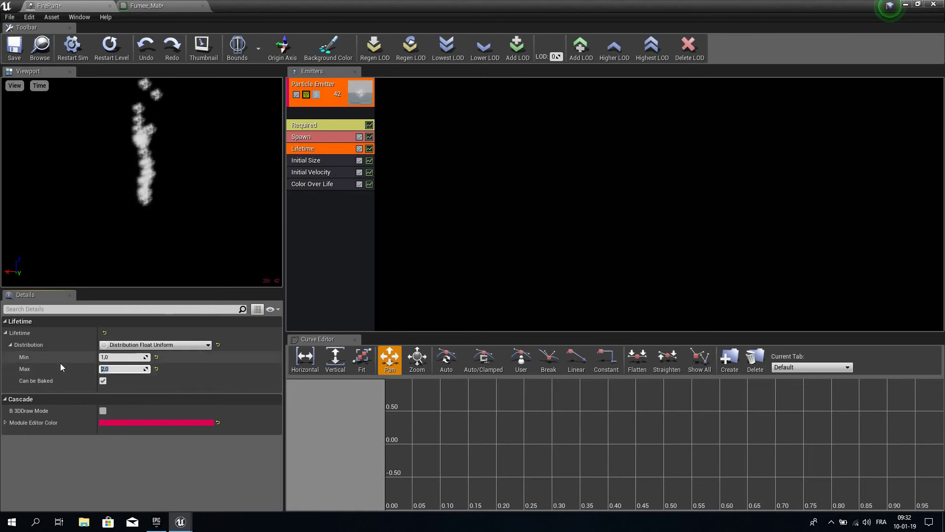
type("1")
key("Return")
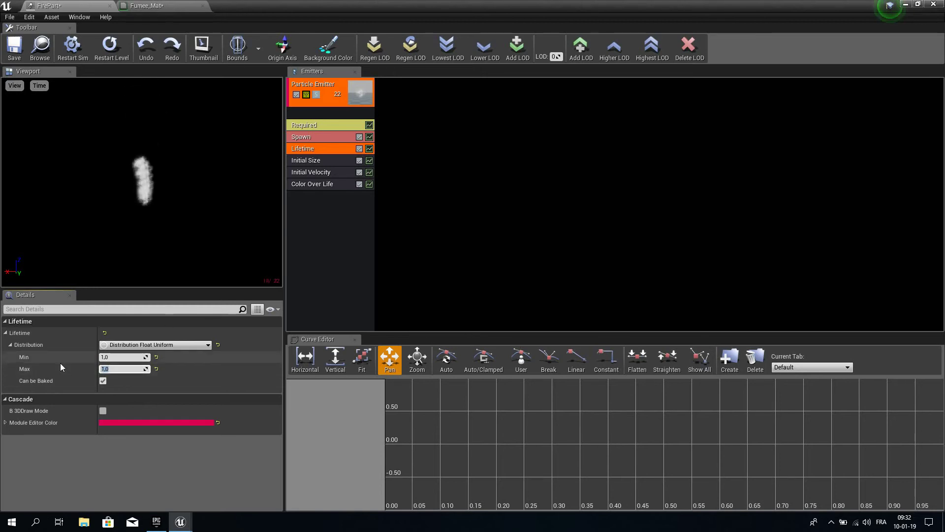
Set the maximum start size in the Initial Size module to 50 on X, Y and Z.
left_click(298, 160)
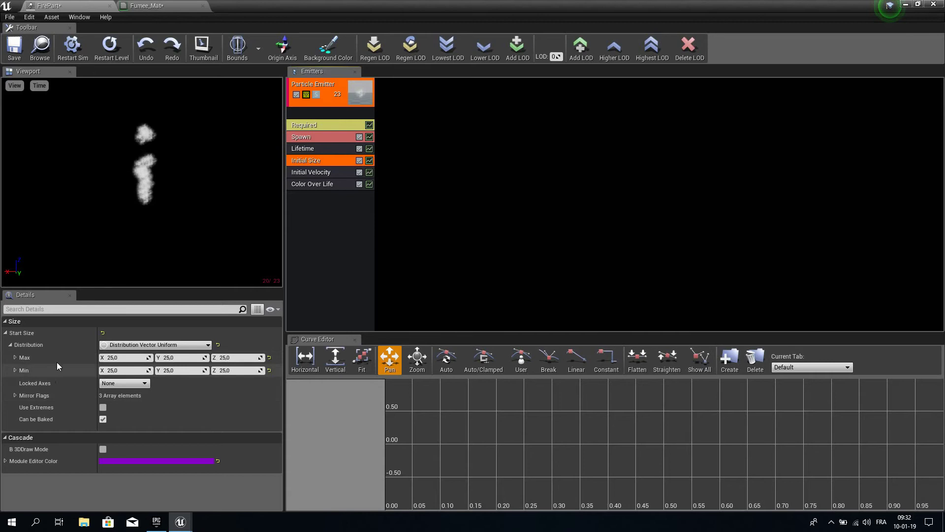
left_click(120, 357)
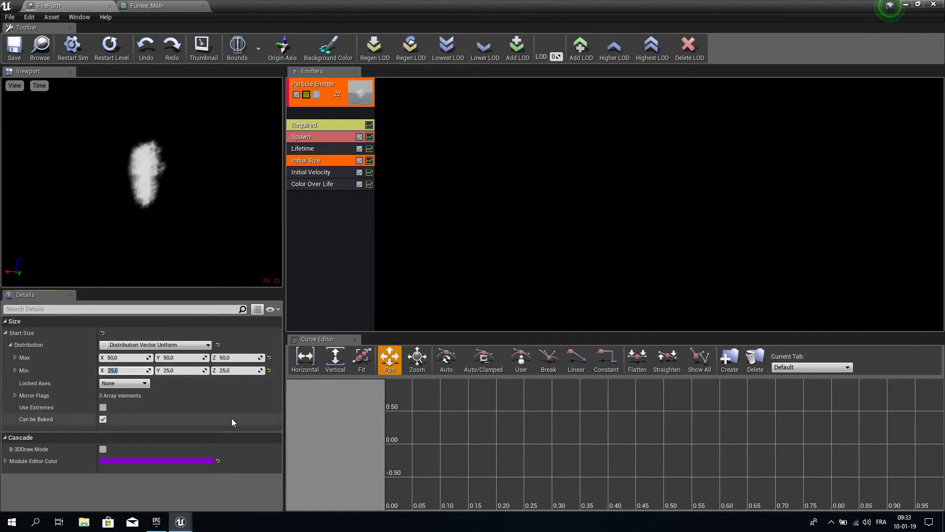
Set the minimum start size in the Initial Size module to 15 on X, Y and Z.
type("15")
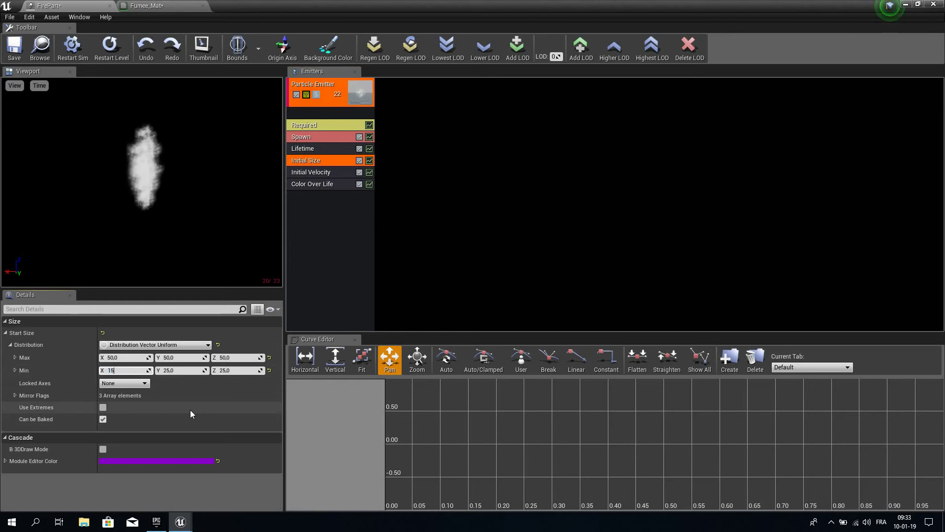
key("Tab")
type("15")
key("Tab")
type("15")
key("Tab")
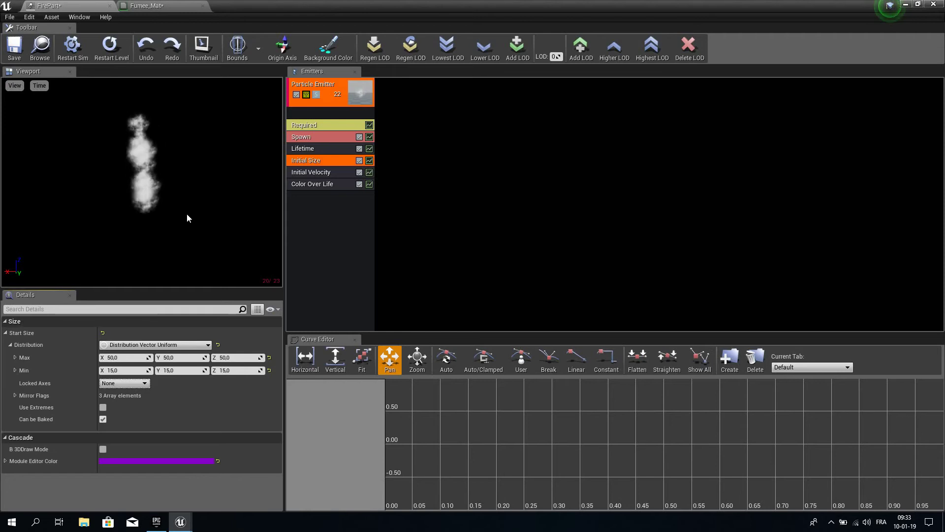
Try maximum start velocities of 30 and 90 on X and Y in the Initial Velocity module.
left_click(307, 172)
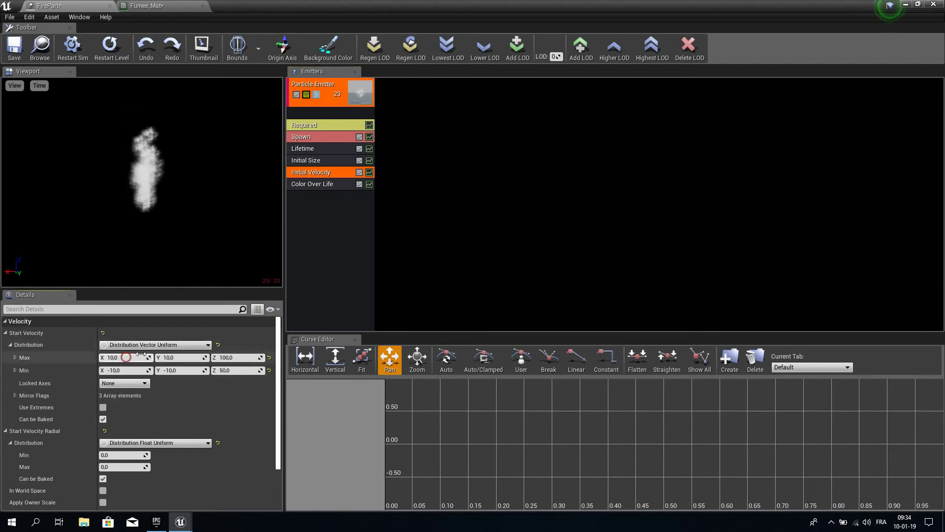
left_click(123, 357)
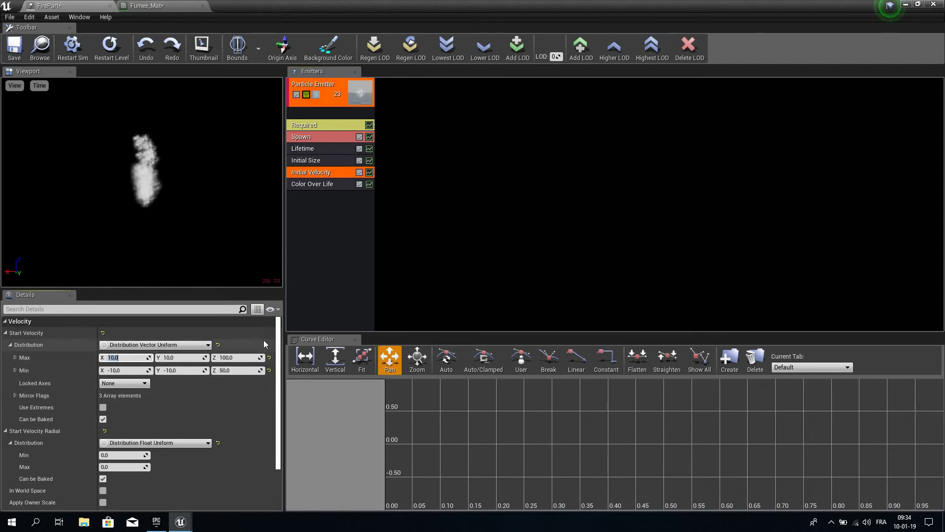
type("30")
key("Tab")
type("30")
key("Tab")
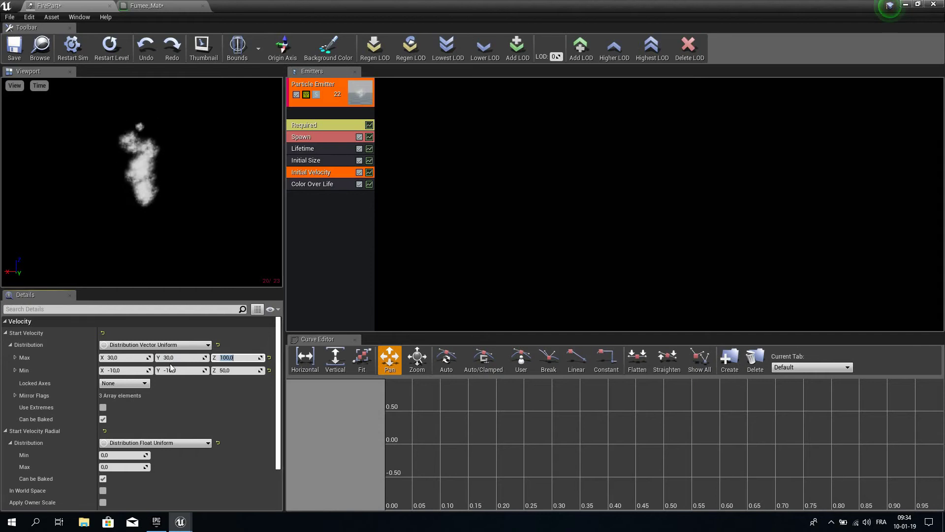
left_click(127, 357)
type("90")
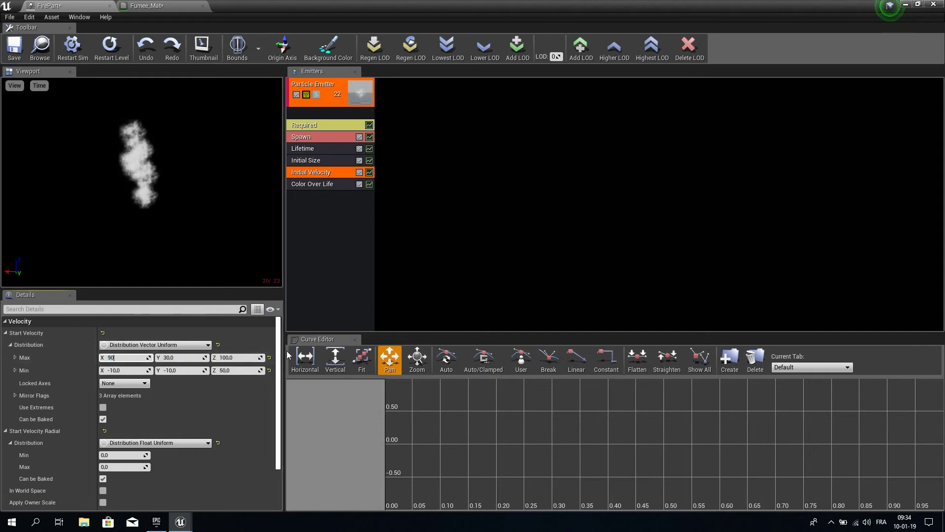
key("Tab")
type("9")
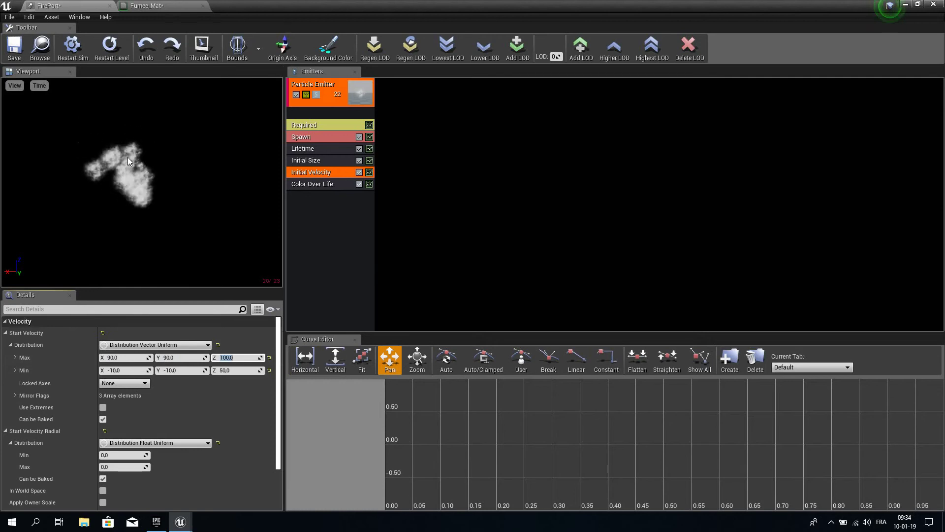
Try a minimum start velocity of -90 on X and Y in the Initial Velocity module.
left_click(119, 357)
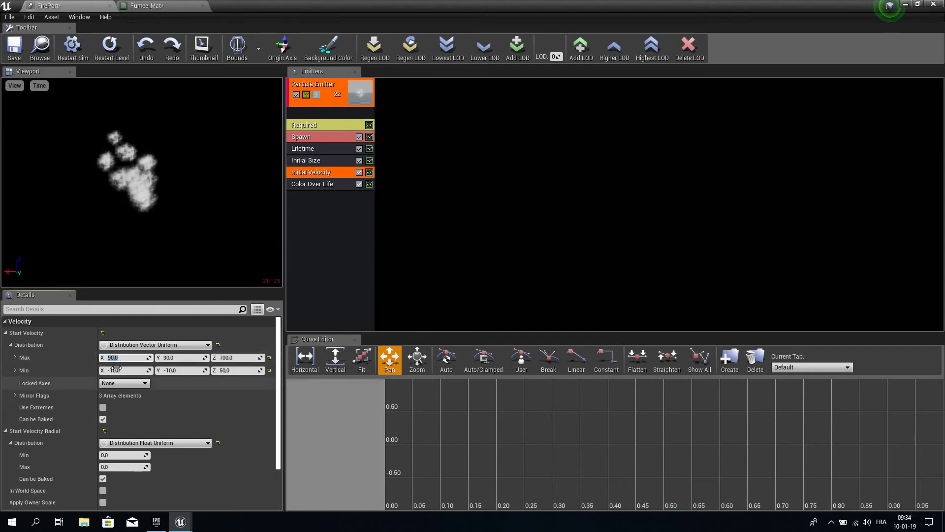
left_click(142, 369)
type("-90")
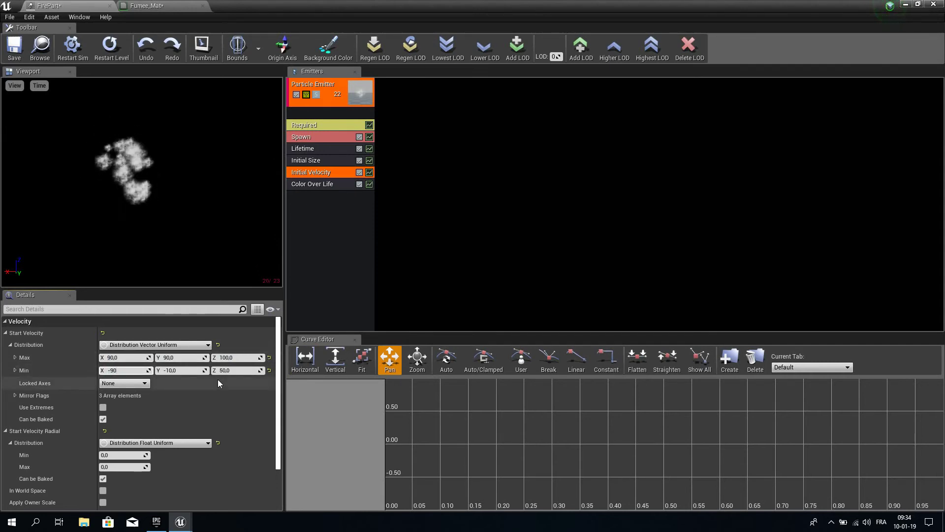
key("Tab")
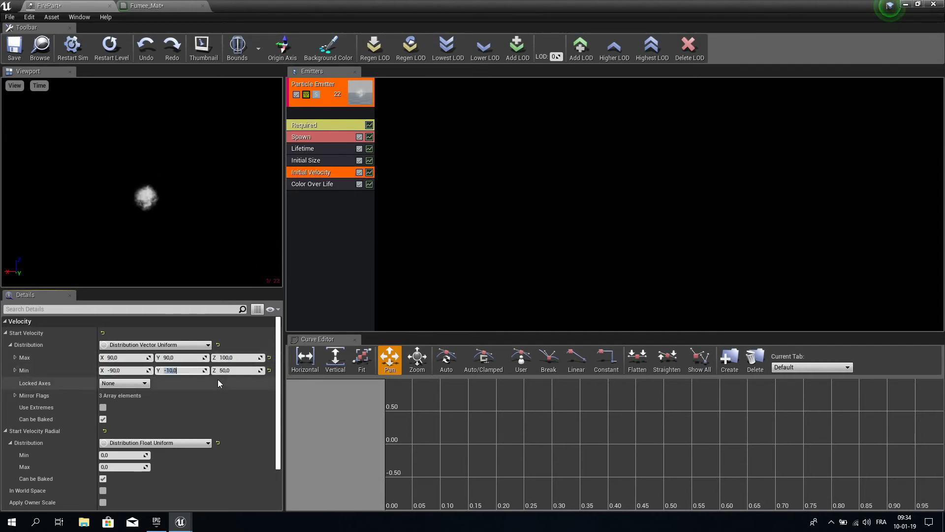
type("-90")
key("Return")
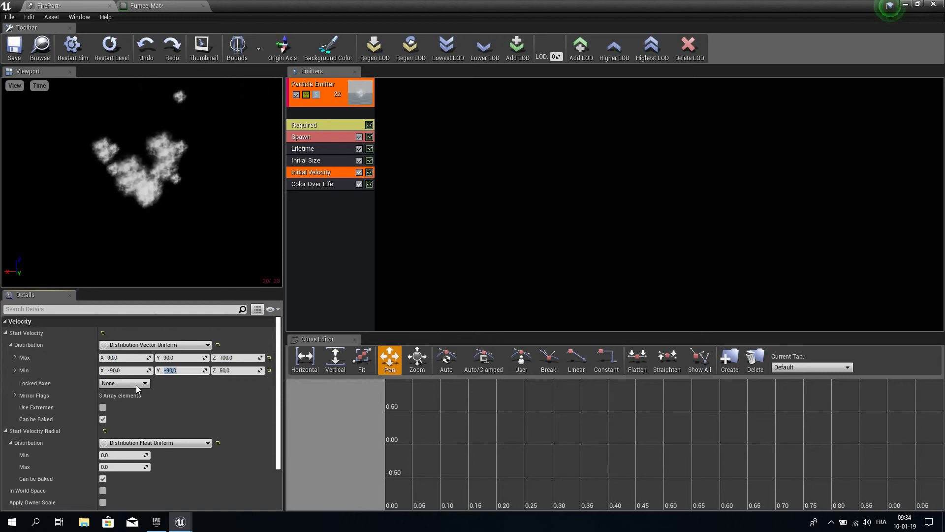
Set the X and Y start velocity back to a maximum of 10 and a minimum of -10.
left_click(113, 358)
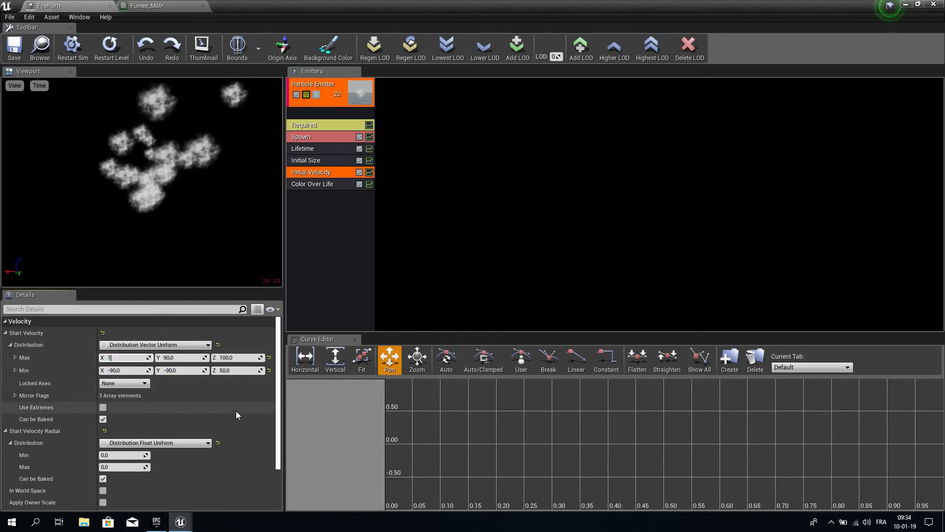
type("10")
key("Tab")
type("10")
key("Tab")
key("Tab")
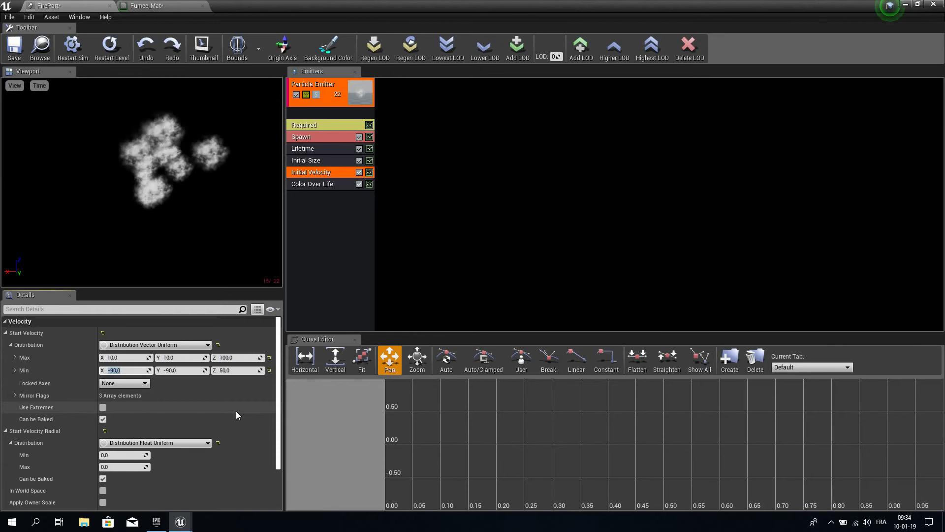
type("-10")
key("Tab")
type("-10")
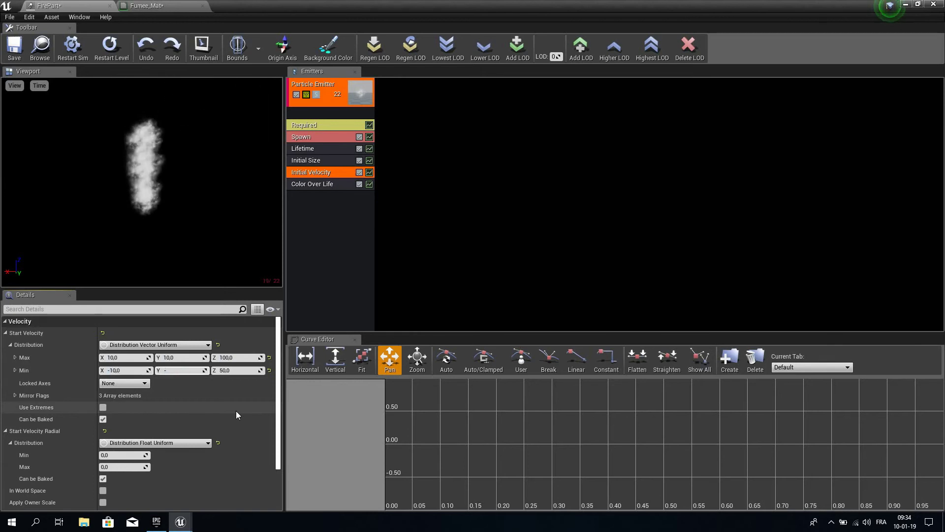
key("Return")
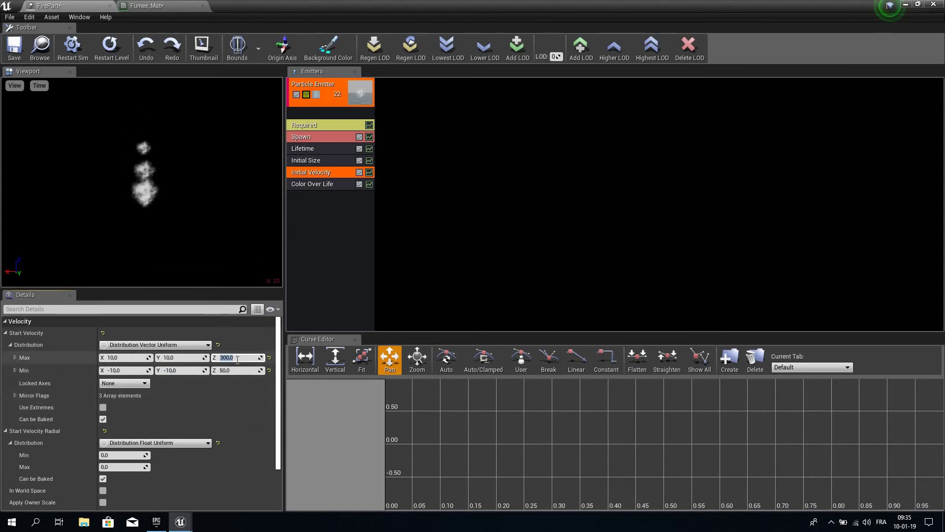
Try a maximum Z start velocity of 150 in the Initial Velocity module.
right_click_drag(173, 233, 170, 183)
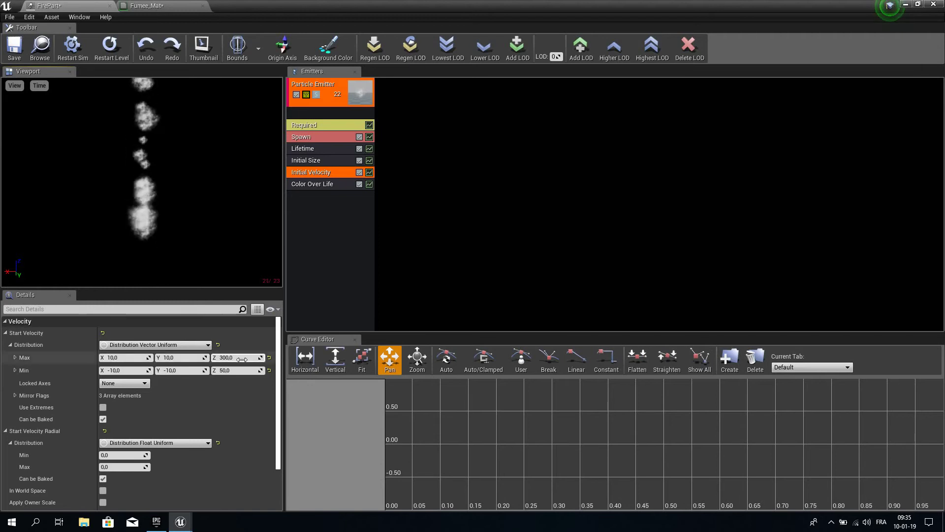
left_click(257, 356)
type("1")
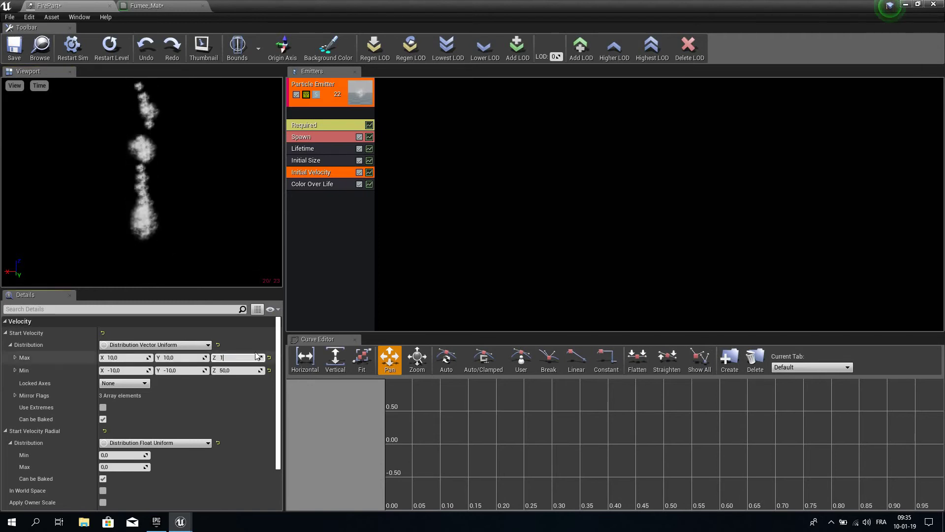
type("50")
key("Return")
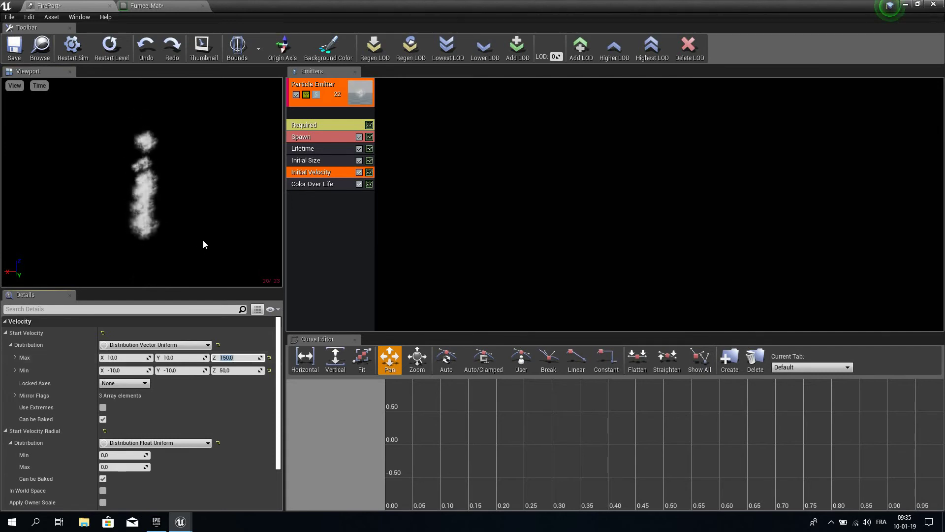
Set the Z start velocity to a minimum of 100 and a maximum of 200.
left_click(237, 370)
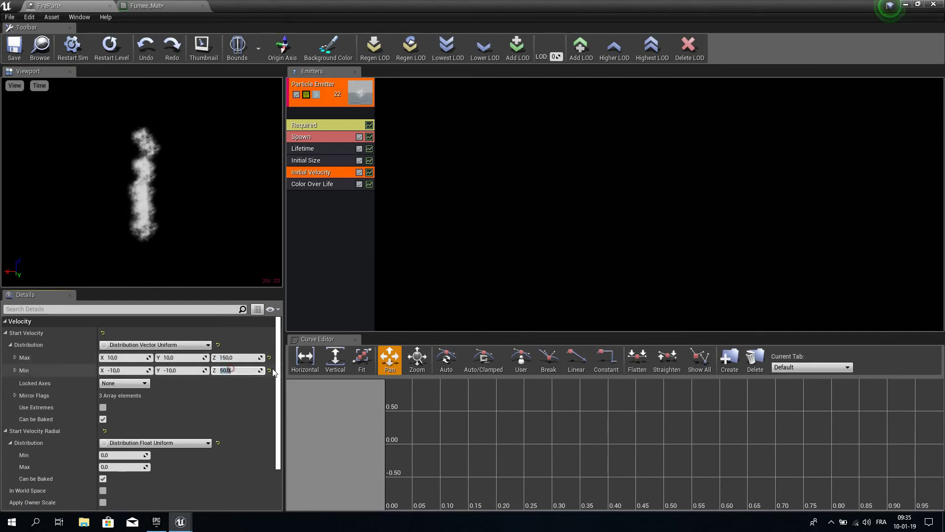
type("100")
key("Return")
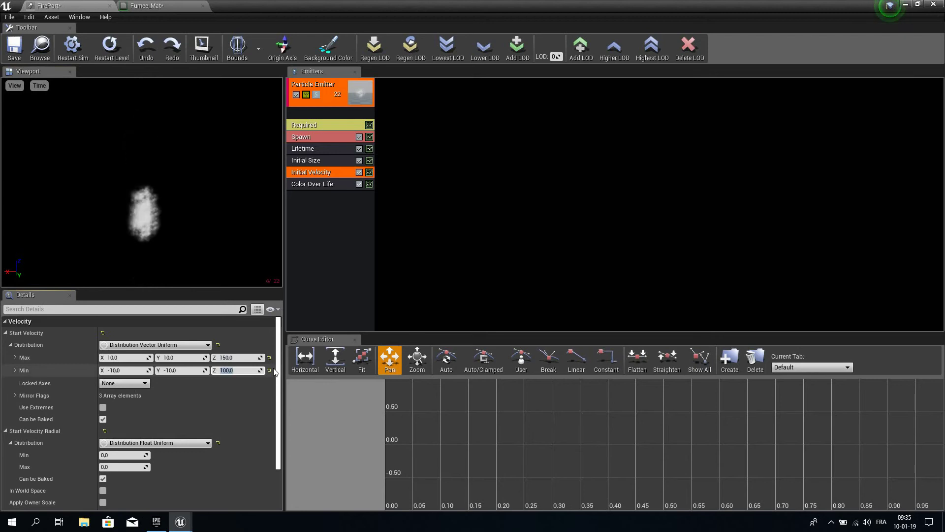
left_click(235, 355)
type("200")
key("Return")
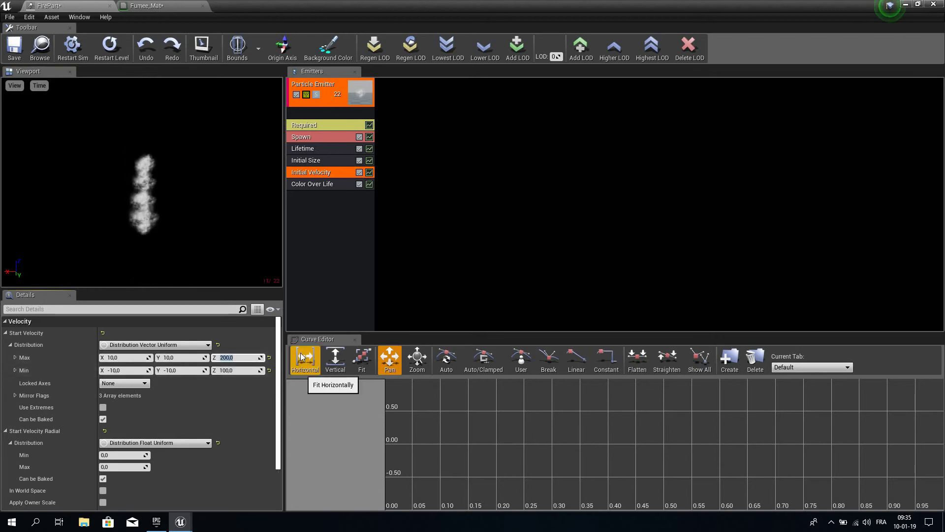
left_click(217, 358)
type("300")
key("Return")
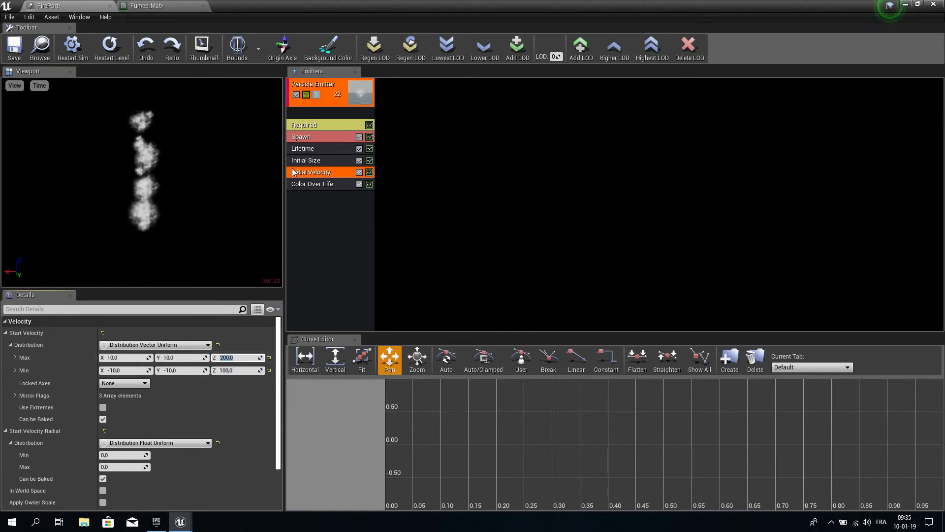
Set the Initial Size module's start size to a maximum of 70 and a minimum of 20 on all three axes.
left_click(316, 162)
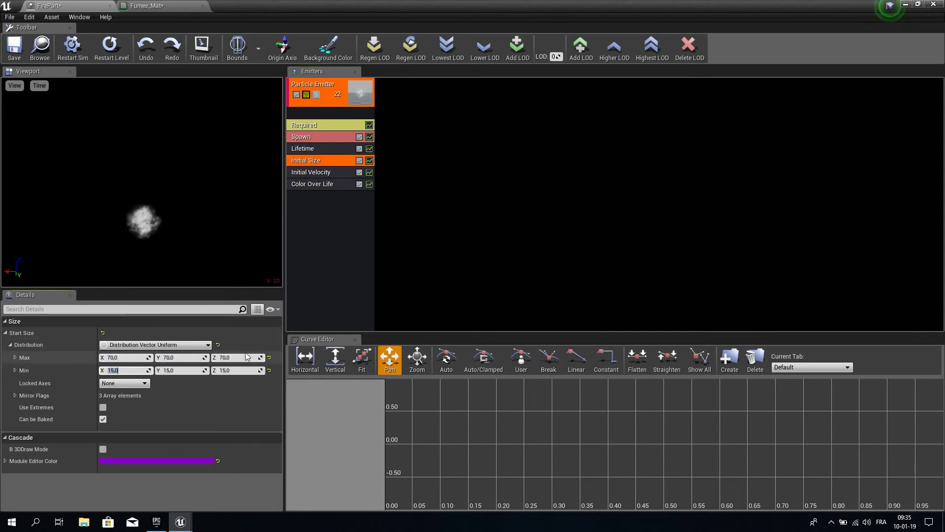
type("20")
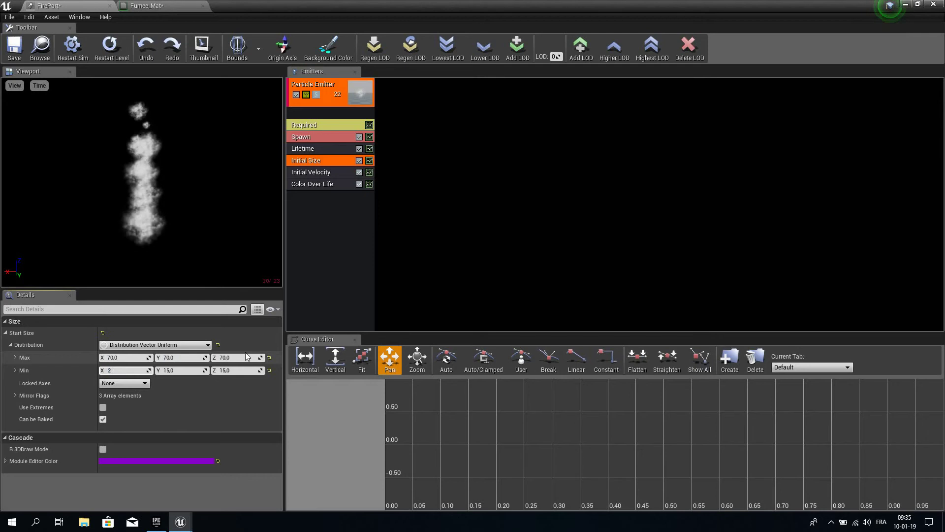
key("Tab")
type("20")
key("Tab")
type("20")
key("Return")
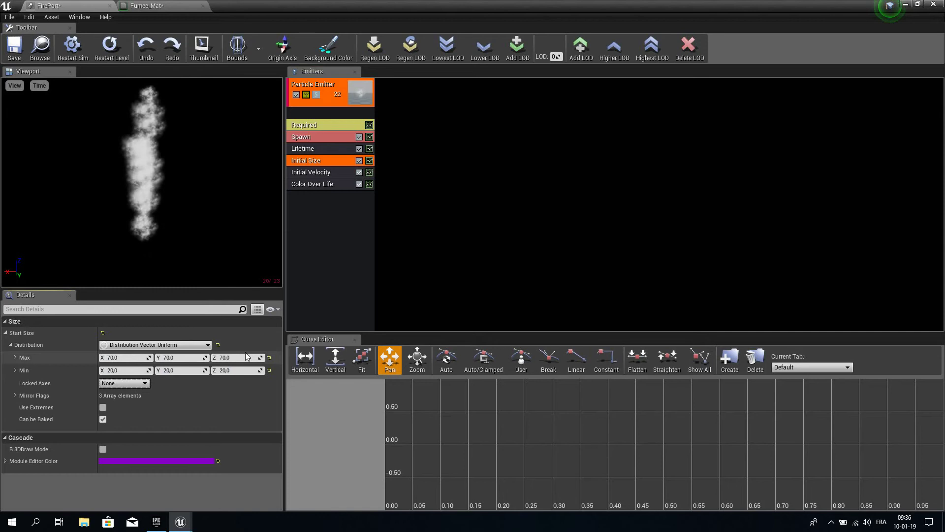
Set the output colour of point 0 in the Color Over Life module to a grey with a value of about 0.53.
left_click(314, 184)
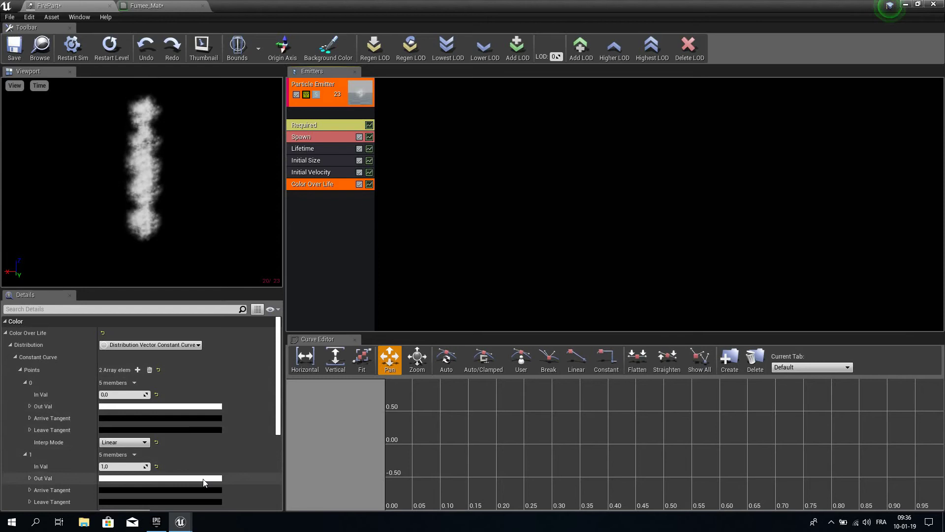
left_click(153, 407)
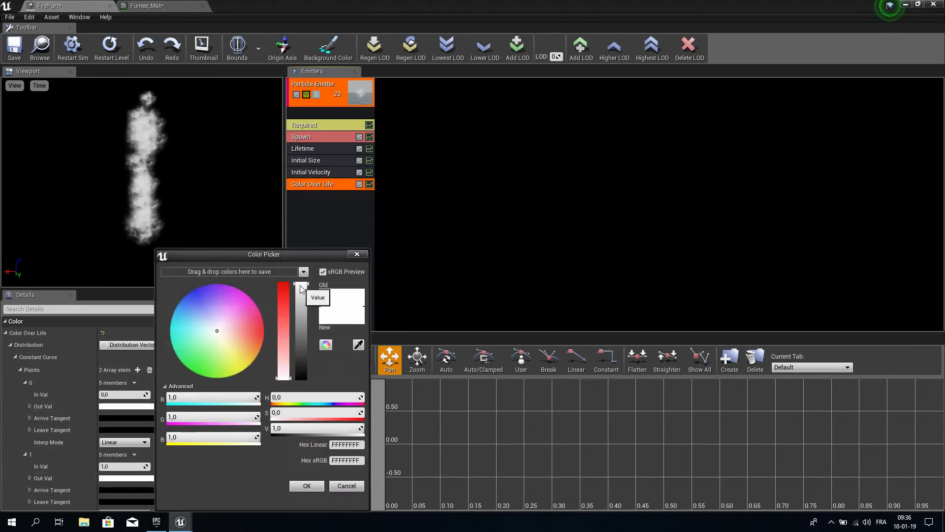
left_click_drag(300, 290, 299, 328)
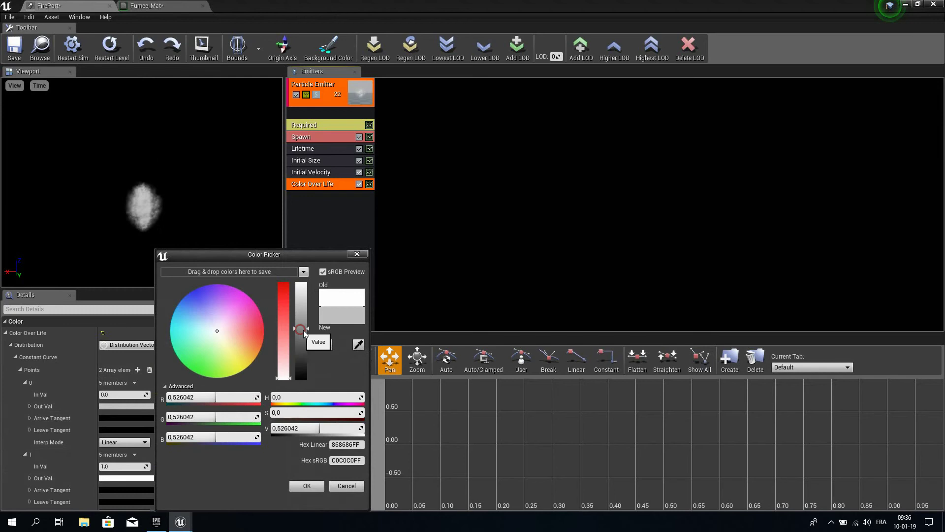
left_click(297, 483)
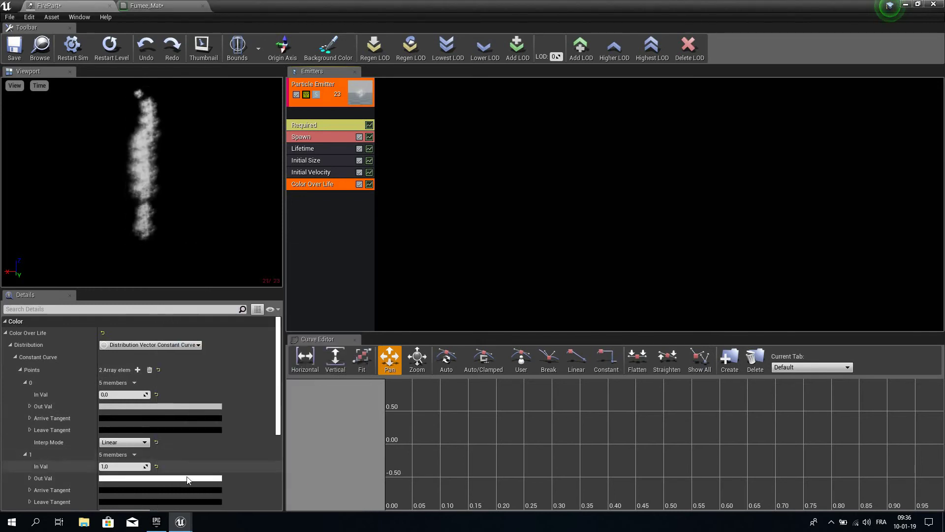
Set the output colour of point 1 in the Color Over Life curve to black.
left_click(184, 478)
left_click_drag(335, 285, 328, 403)
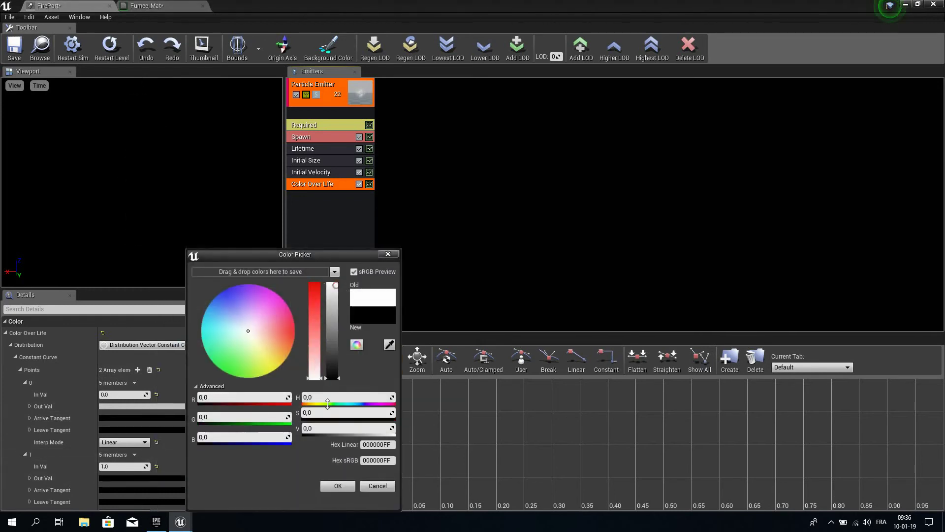
left_click(337, 486)
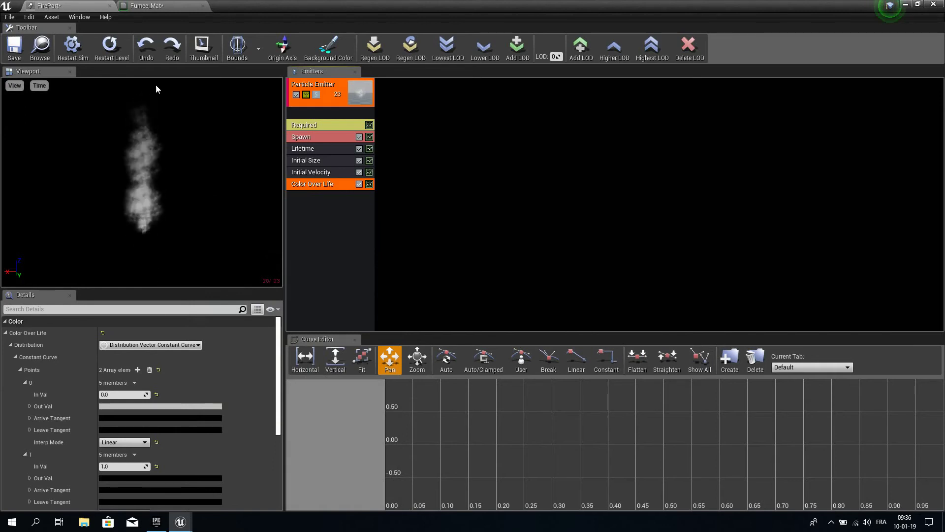
Save the FirePart particle system and place it in the Fire level at the sphere.
left_click(14, 48)
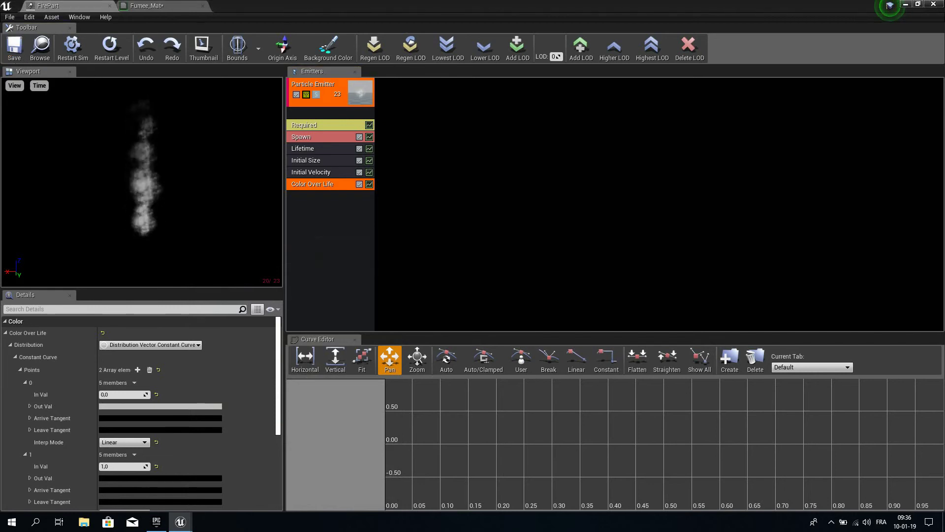
left_click(905, 5)
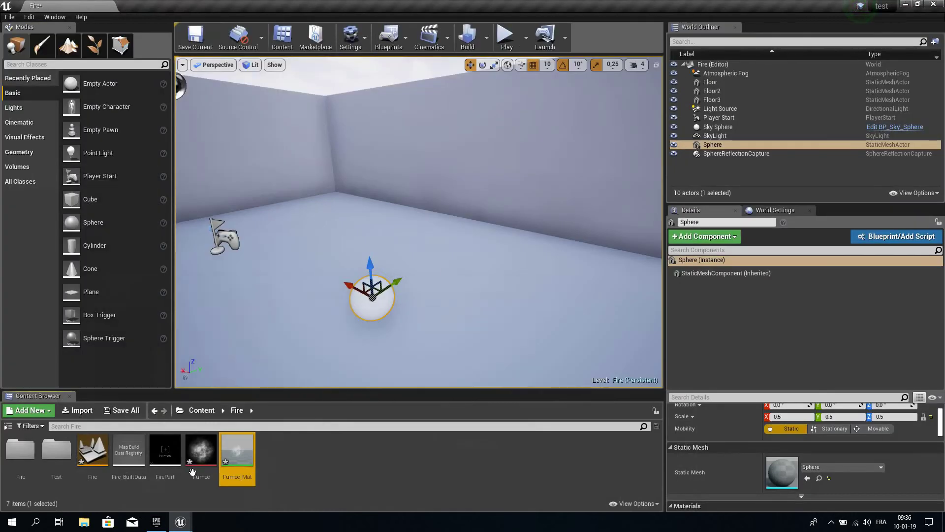
left_click_drag(165, 451, 373, 299)
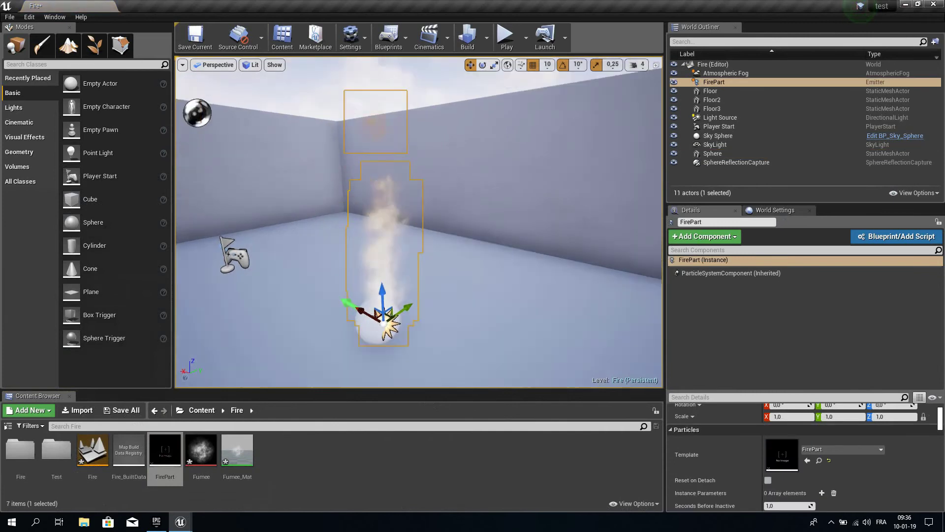
mouse_move(372, 299)
right_mouse_down()
mouse_move(372, 291)
mouse_move(367, 360)
mouse_move(365, 286)
right_mouse_up()
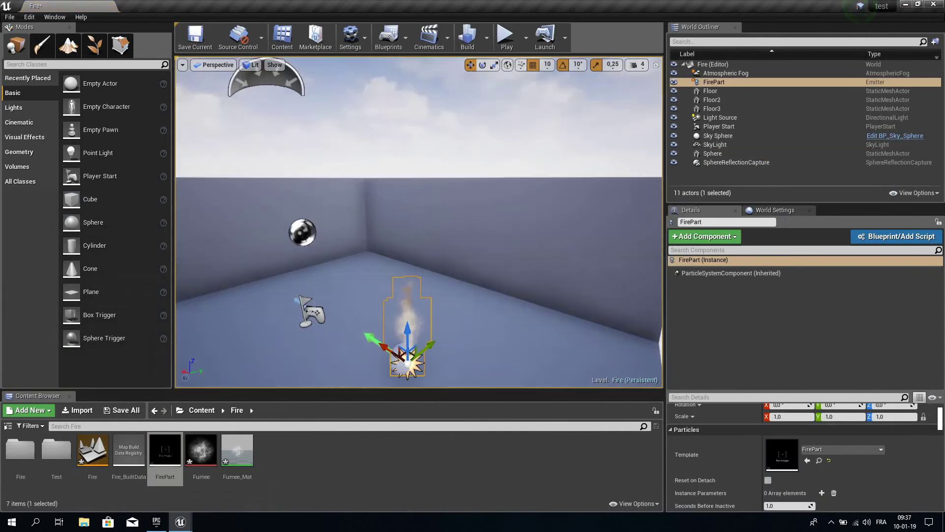
Move the FirePart emitter into the centre of the sphere in the Fire level.
right_click_drag(470, 266, 474, 314)
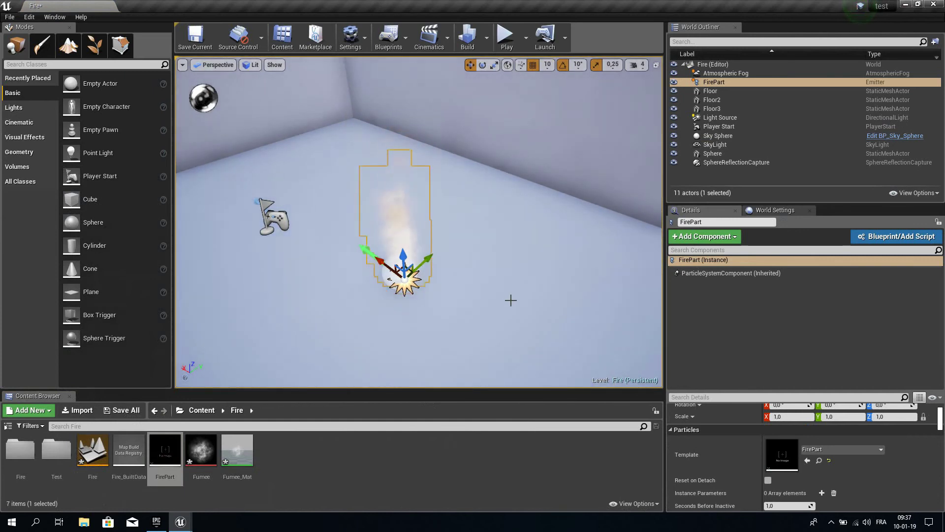
left_click(499, 303)
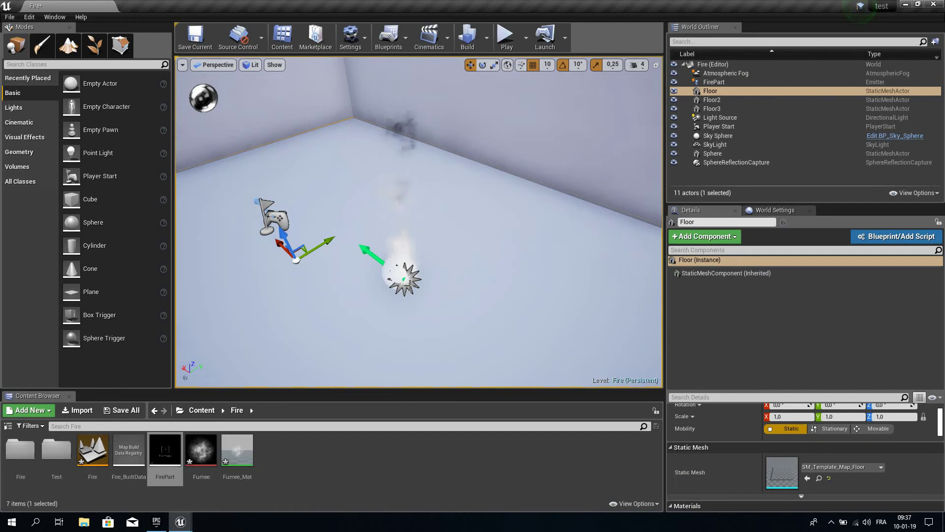
left_click(409, 294)
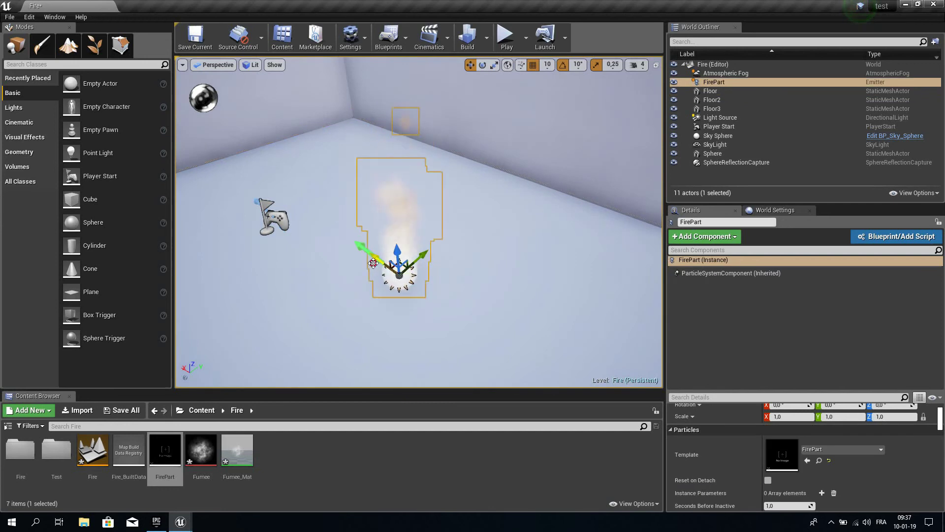
left_click(506, 301)
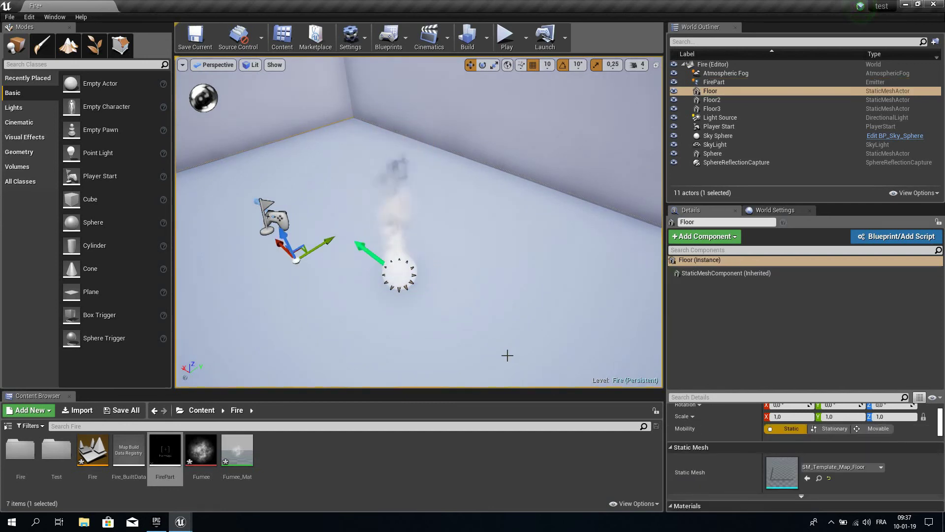
right_click_drag(506, 302, 501, 276)
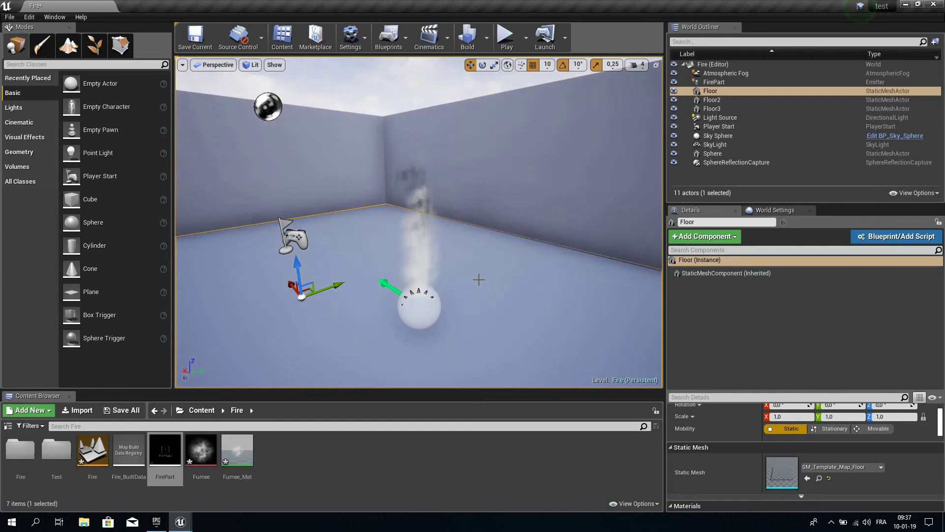
double_click(164, 450)
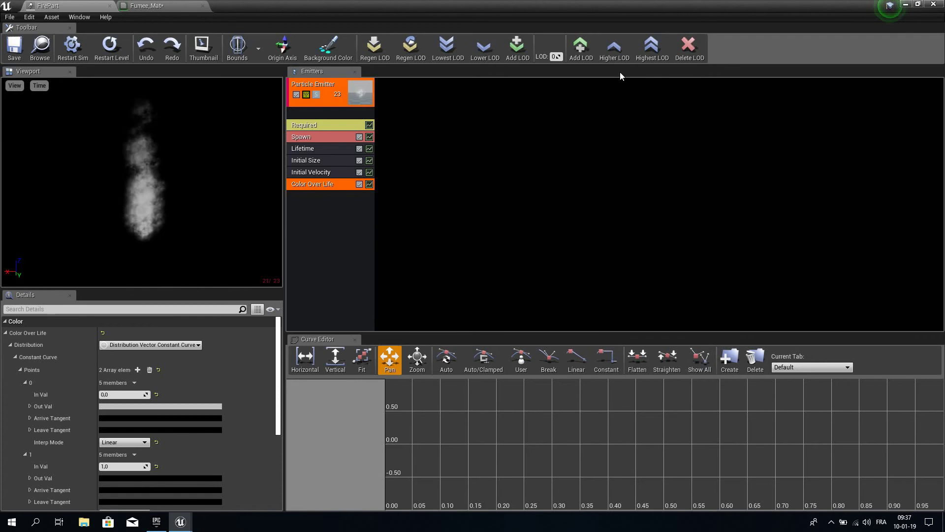
left_click(905, 4)
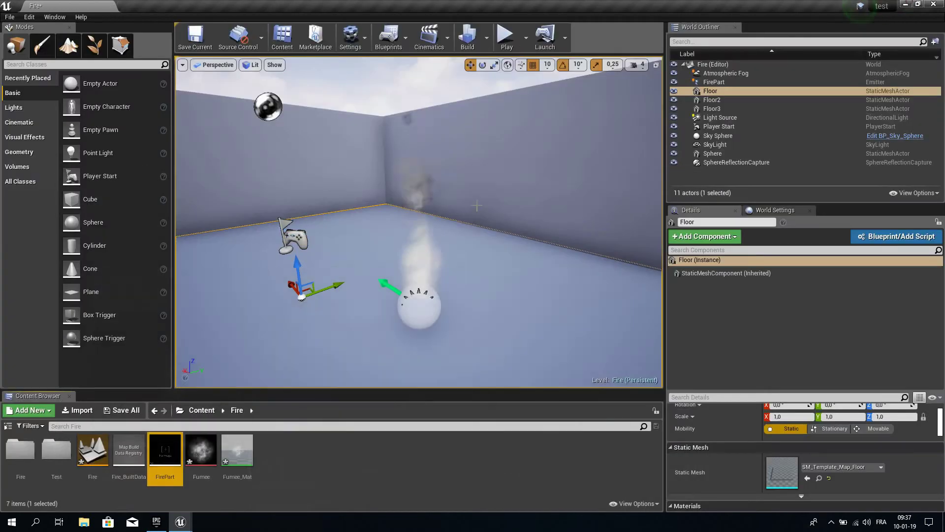
right_click_drag(452, 313, 430, 286)
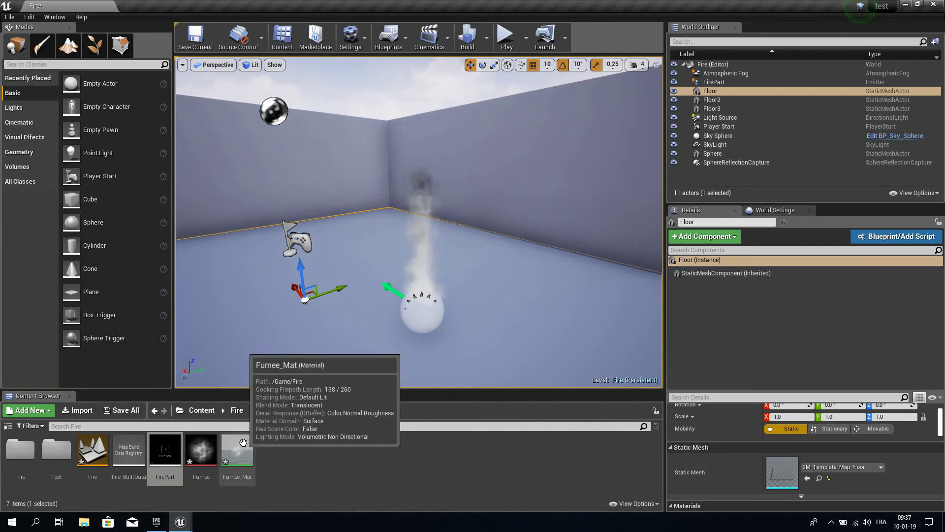
Open the Fumee_Mat material and move the Texture Sample and Particle Color nodes farther from the material result node.
double_click(239, 458)
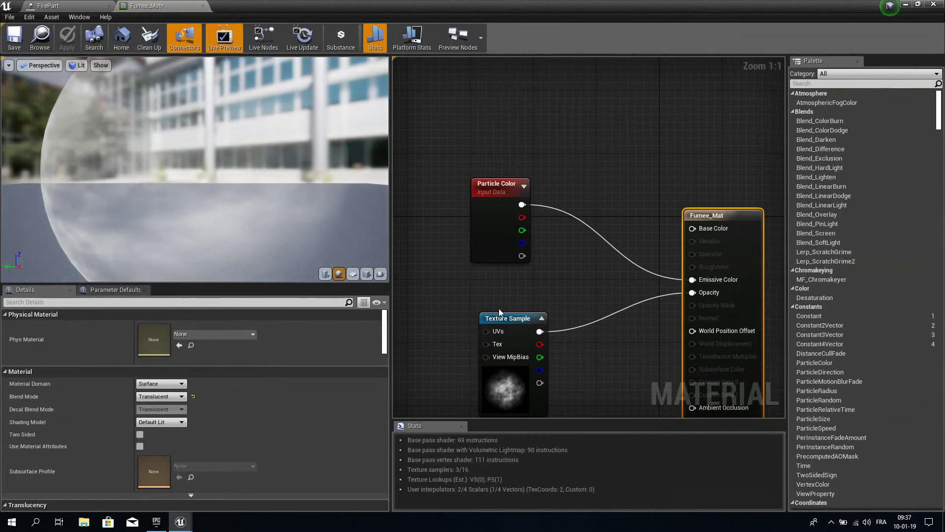
left_click_drag(512, 318, 457, 318)
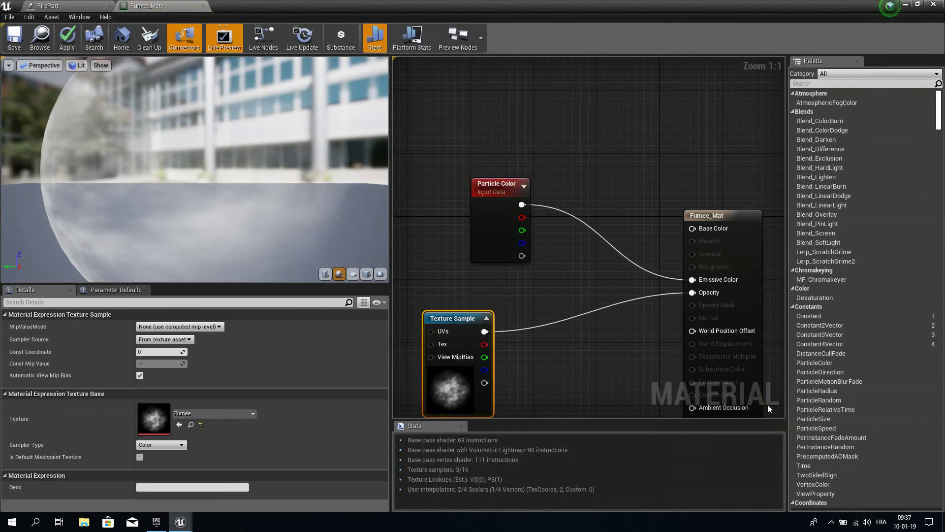
left_click_drag(497, 183, 457, 151)
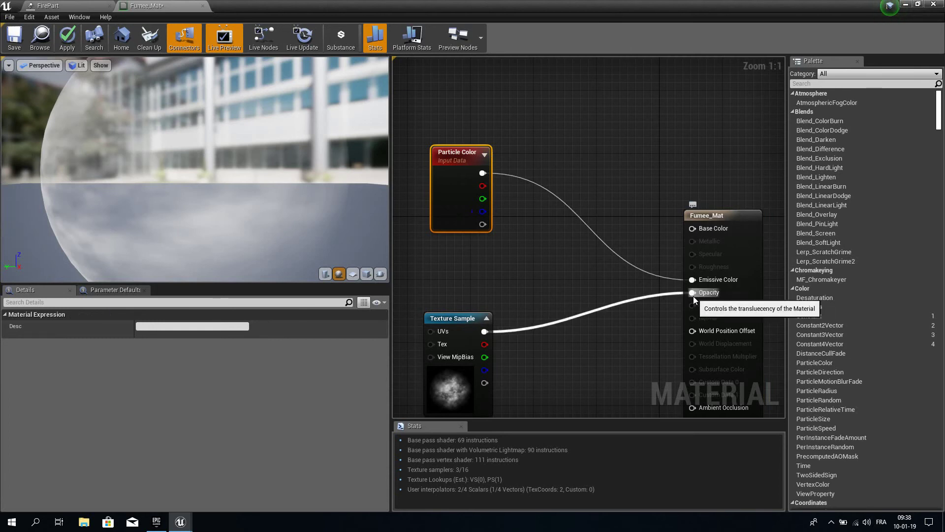
Add a Multiply node feeding Opacity, with the Texture Sample in A and the Particle Color output in B.
left_click_drag(694, 295, 607, 317)
left_click(629, 124)
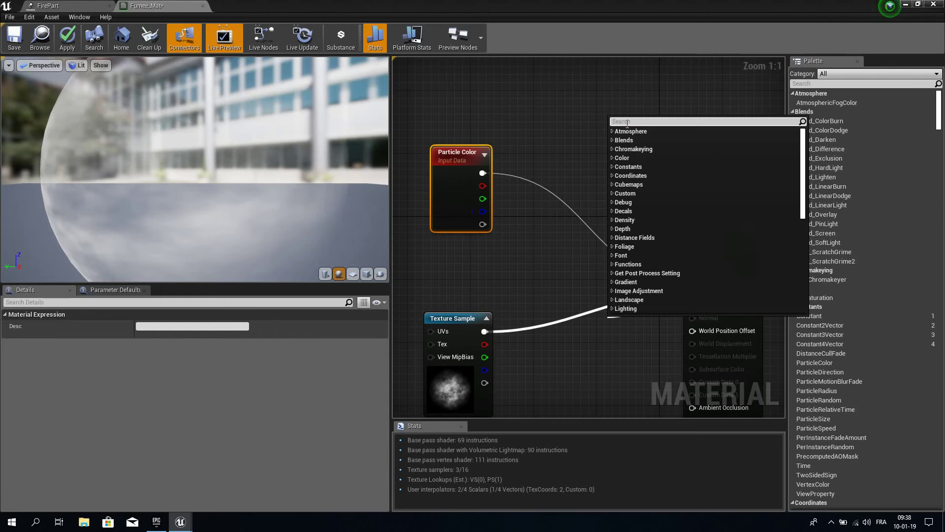
type("mul")
key("Return")
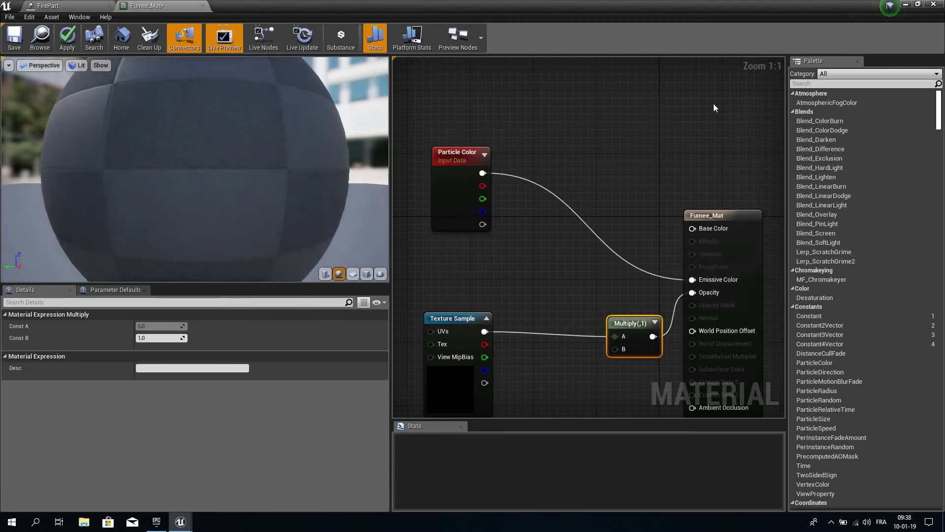
left_click_drag(632, 321, 613, 317)
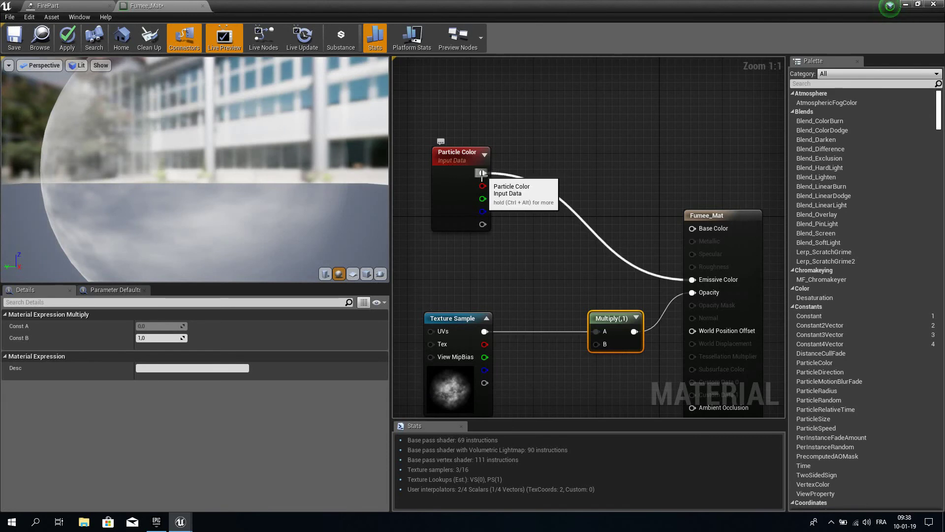
left_click_drag(480, 174, 595, 345)
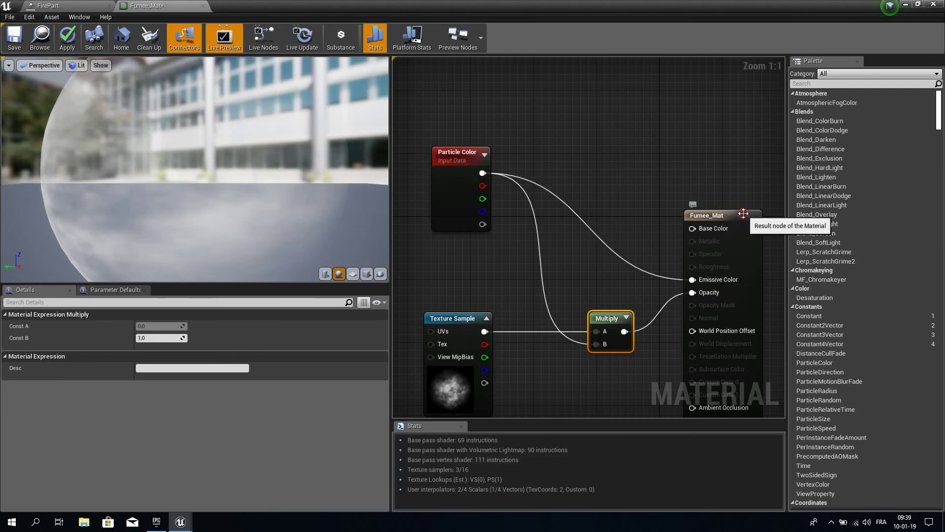
Shift the material result node slightly up, save Fumee_Mat, and return to the level.
left_click_drag(696, 266, 705, 242)
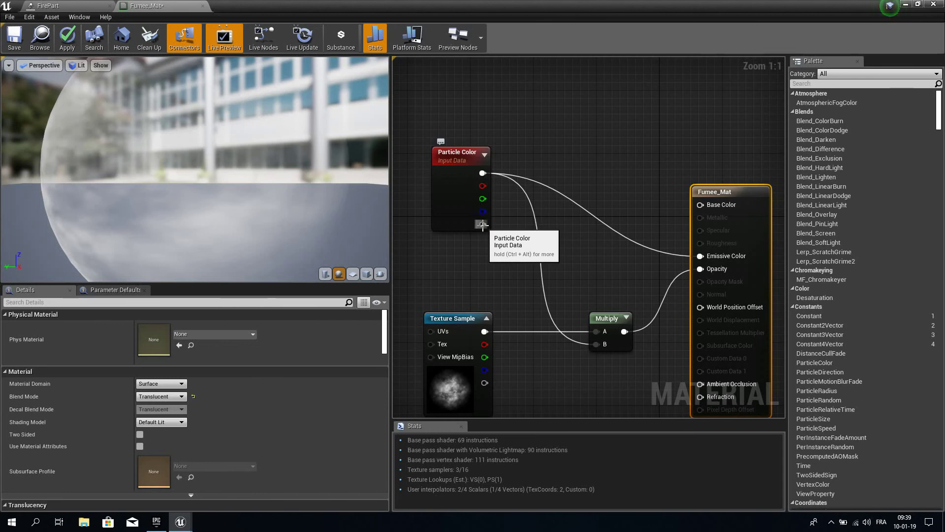
left_click_drag(483, 225, 498, 268)
left_click(548, 218)
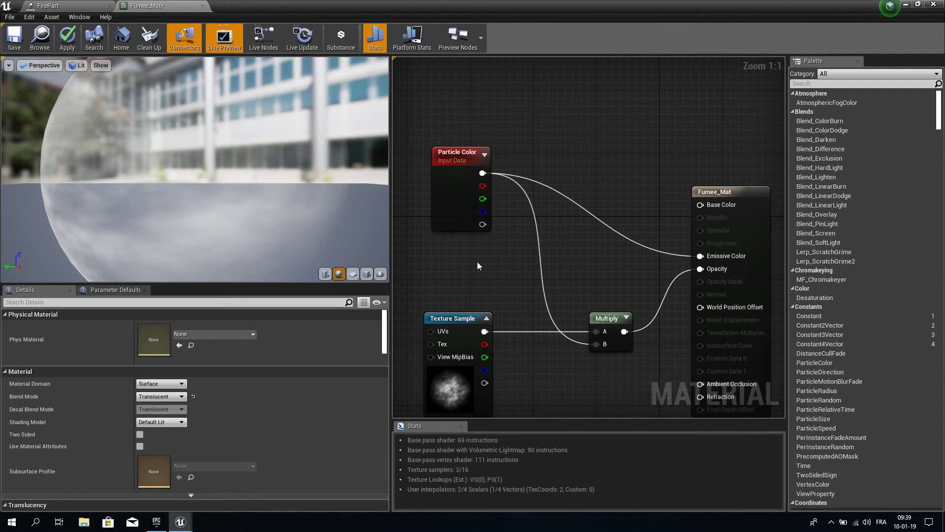
left_click(14, 37)
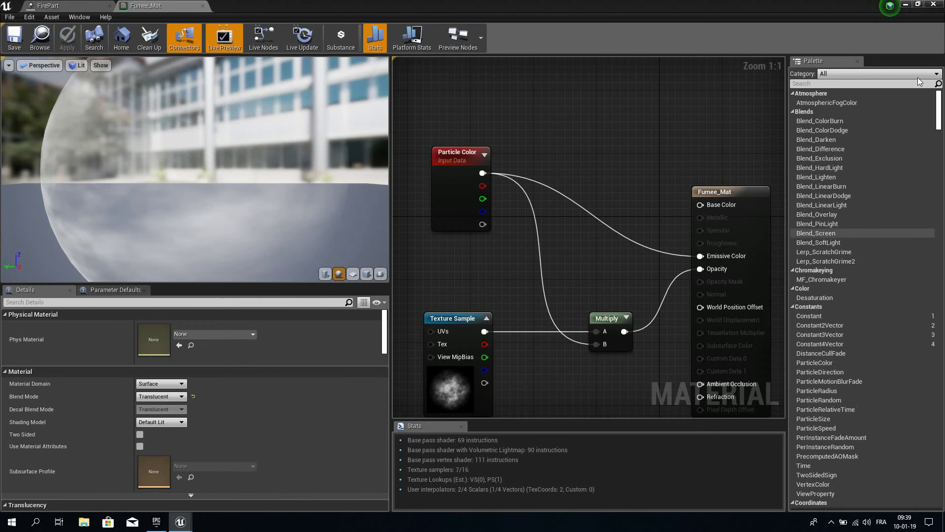
left_click(908, 5)
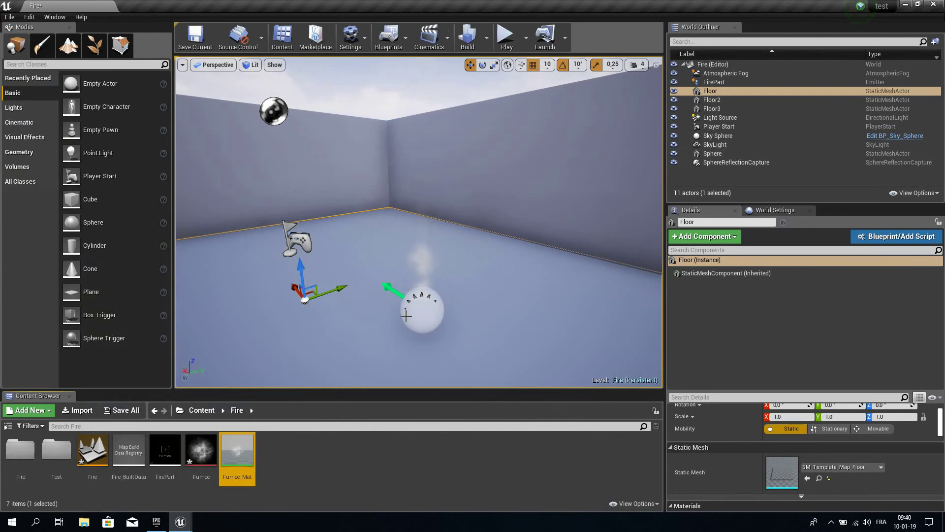
Place two extra FirePart emitters on the floor, one on each side of the sphere.
left_click_drag(165, 449, 266, 318)
left_click_drag(165, 449, 489, 296)
left_click(589, 345)
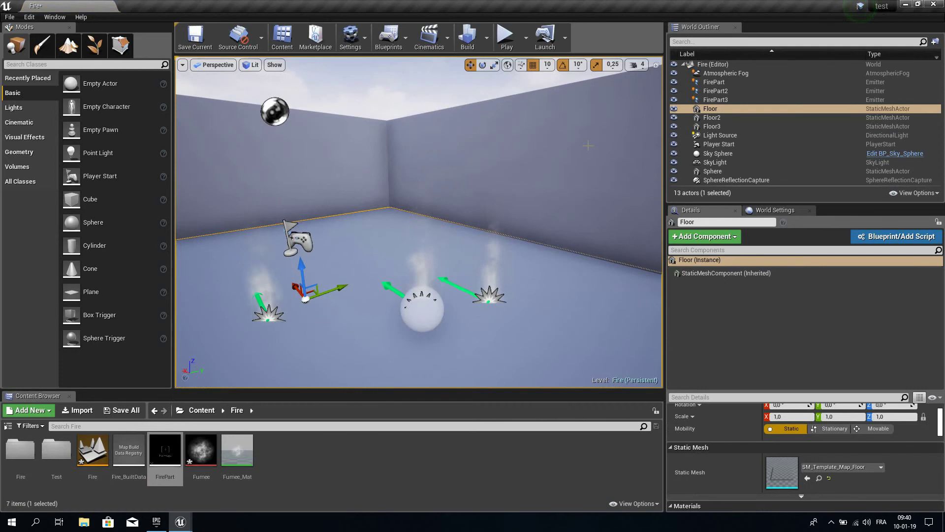
Delete the two extra FirePart emitters beside the sphere from the level.
left_click(489, 295)
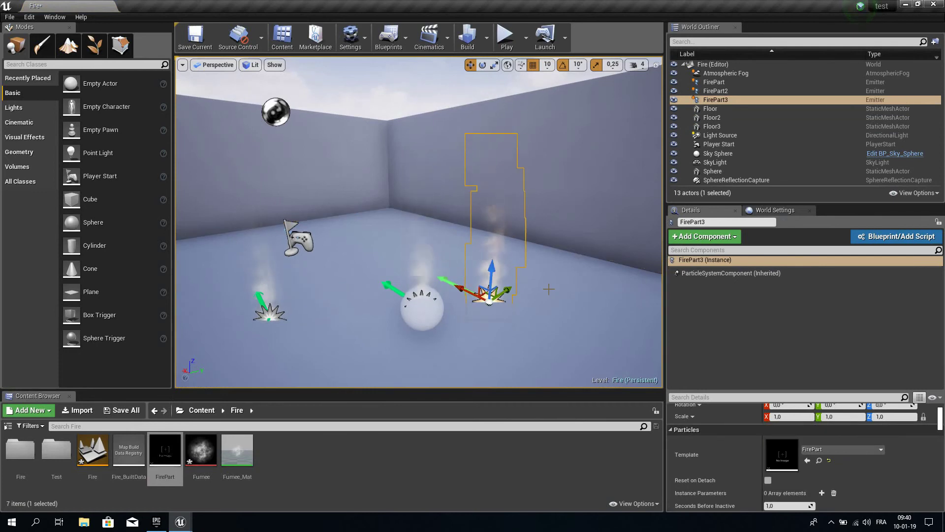
key("Delete")
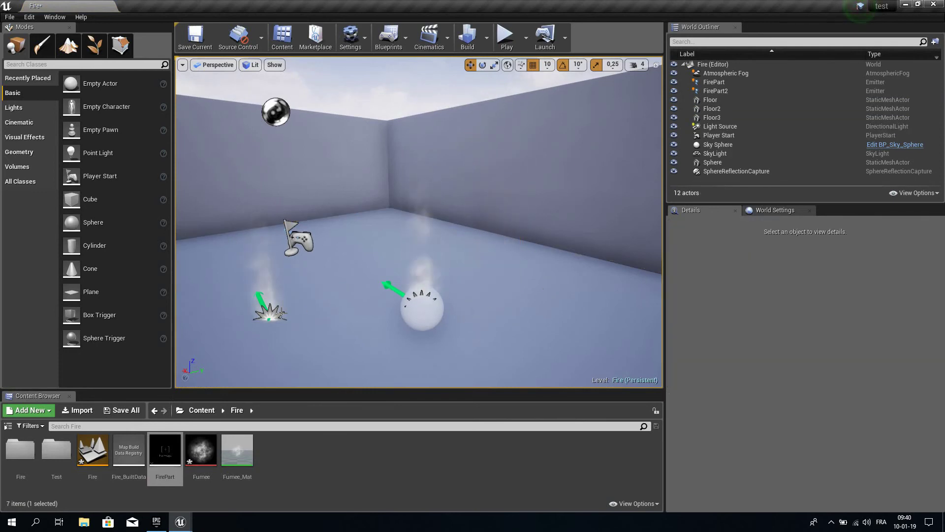
left_click(271, 311)
key("Delete")
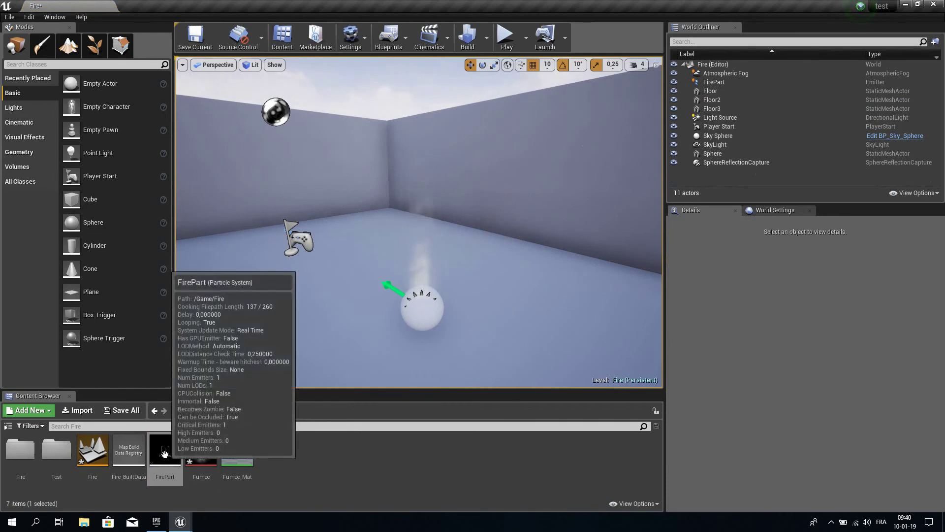
Open the FirePart particle system and add an Initial Rotation module to its particle emitter.
double_click(165, 455)
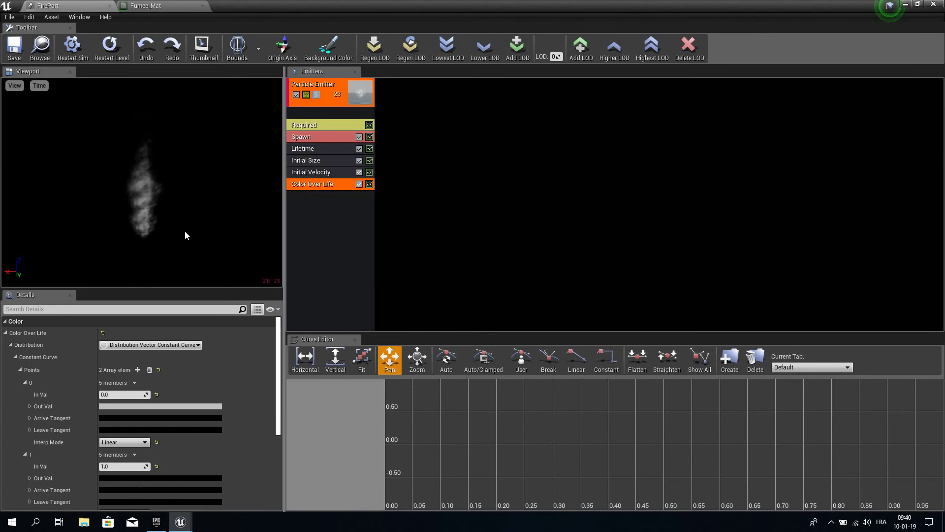
right_click(336, 224)
right_click(311, 210)
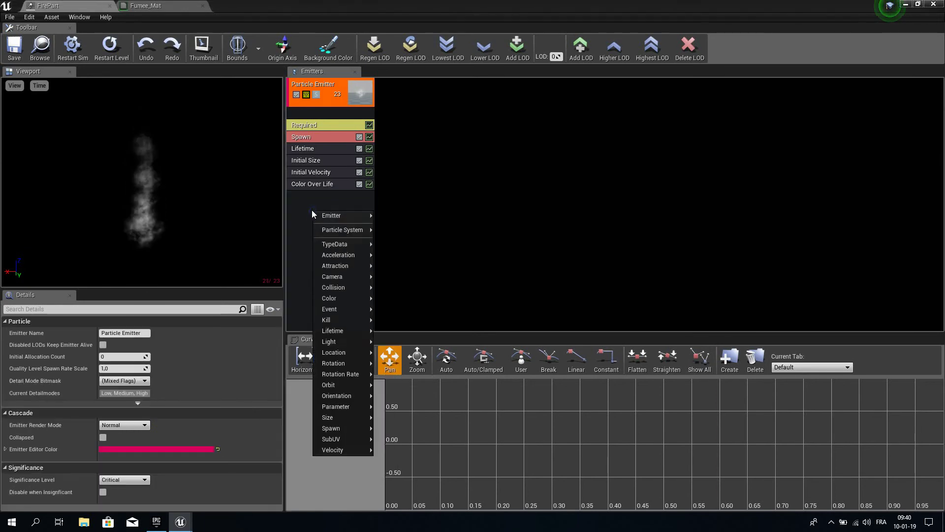
left_click(316, 202)
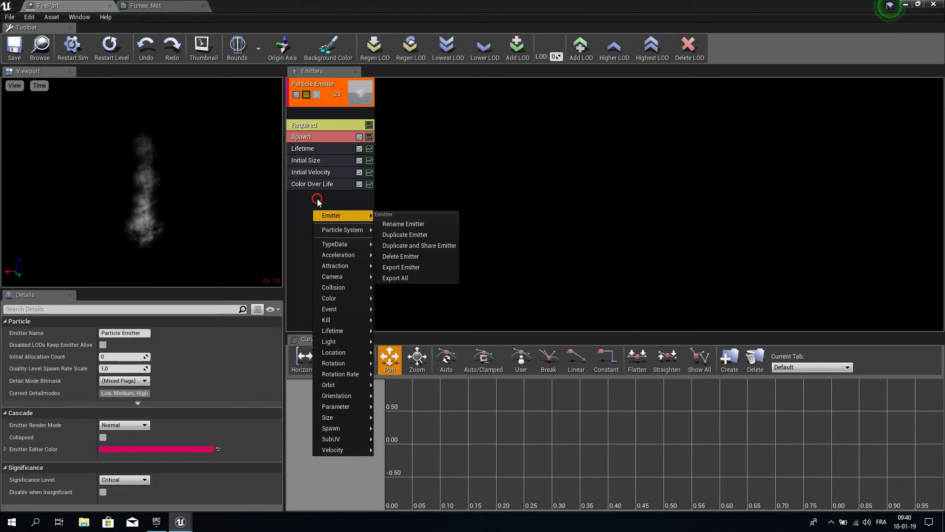
right_click(336, 231)
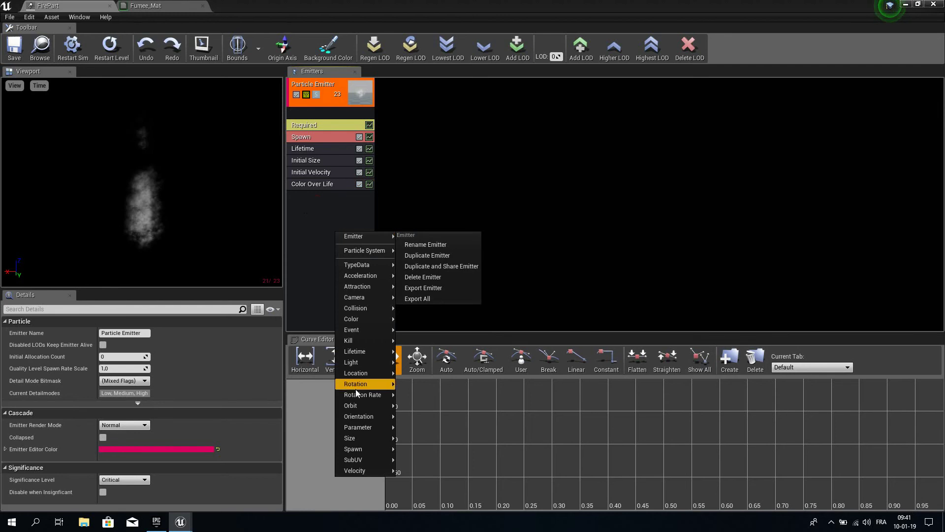
mouse_move(356, 387)
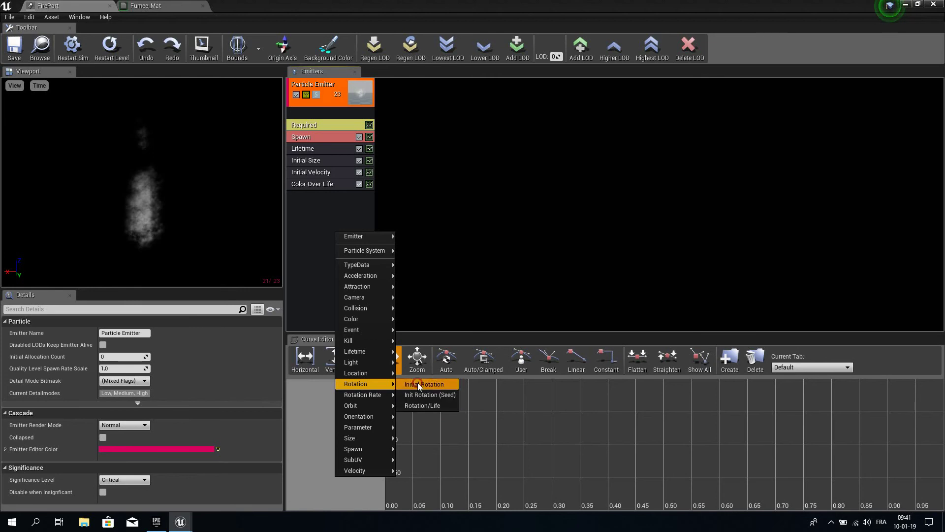
left_click(418, 383)
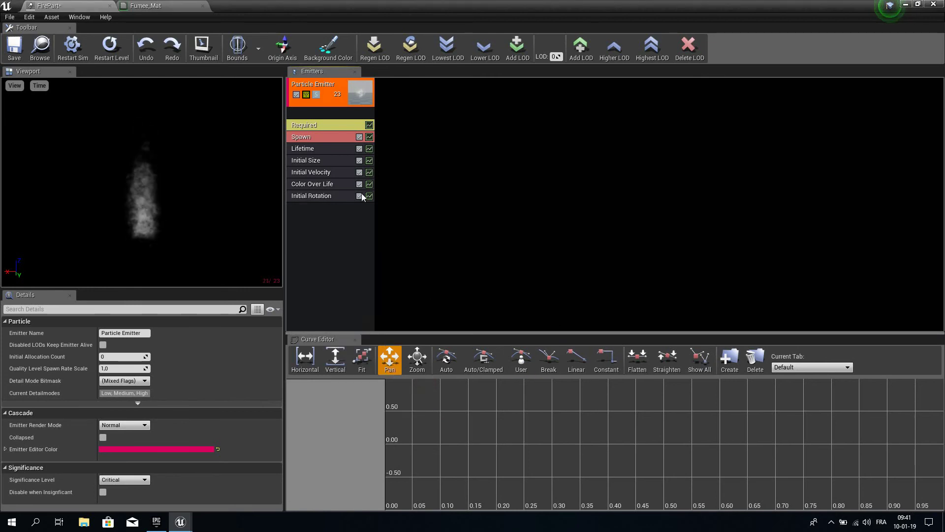
left_click(306, 197)
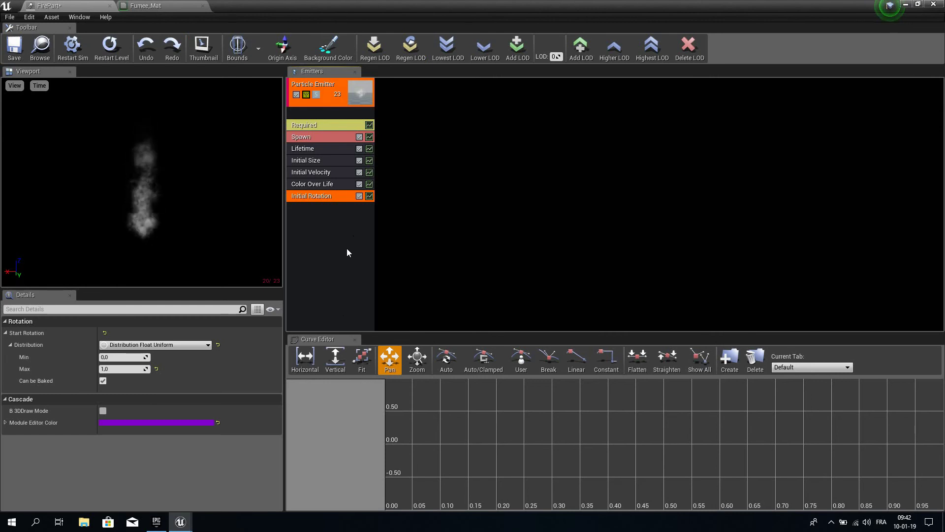
Set the first Color Over Life point's Out Val to orange, hex sRGB FF9D4DFF.
left_click(323, 183)
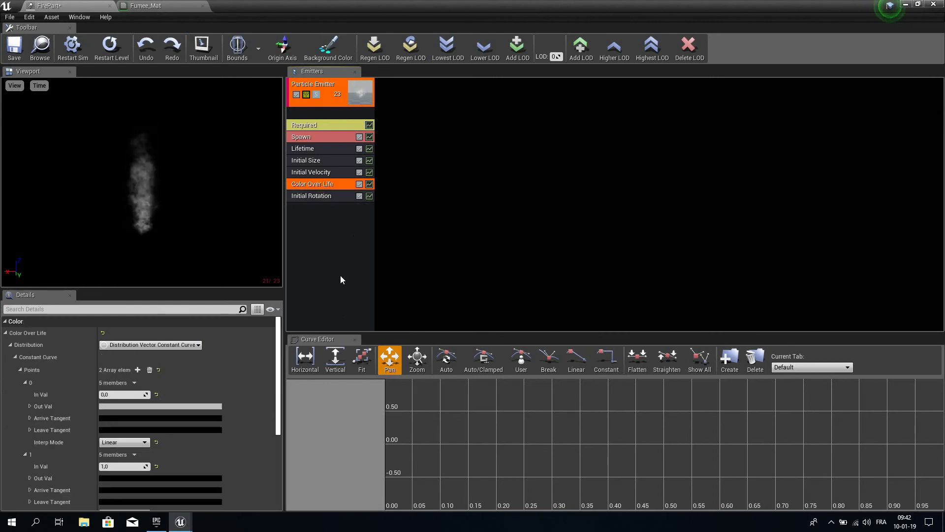
left_click(199, 406)
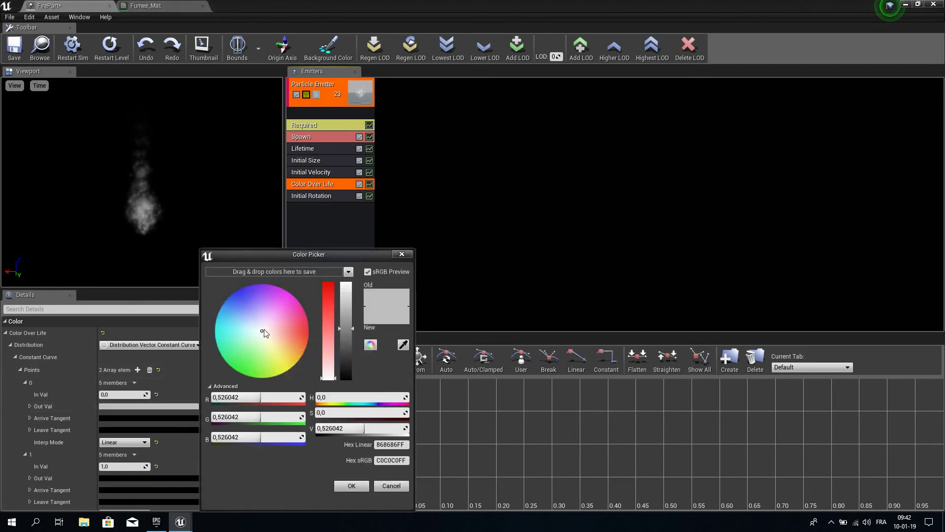
left_click_drag(276, 343, 306, 364)
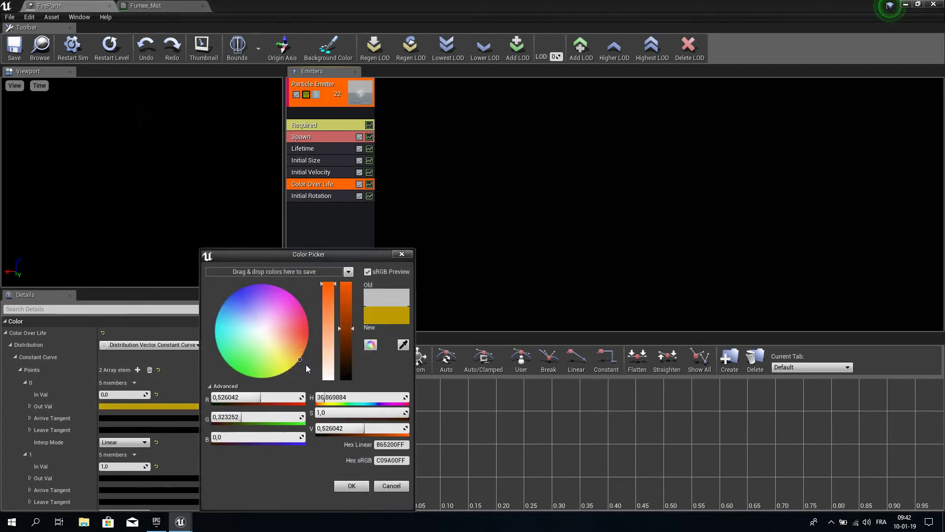
left_click_drag(346, 326, 347, 284)
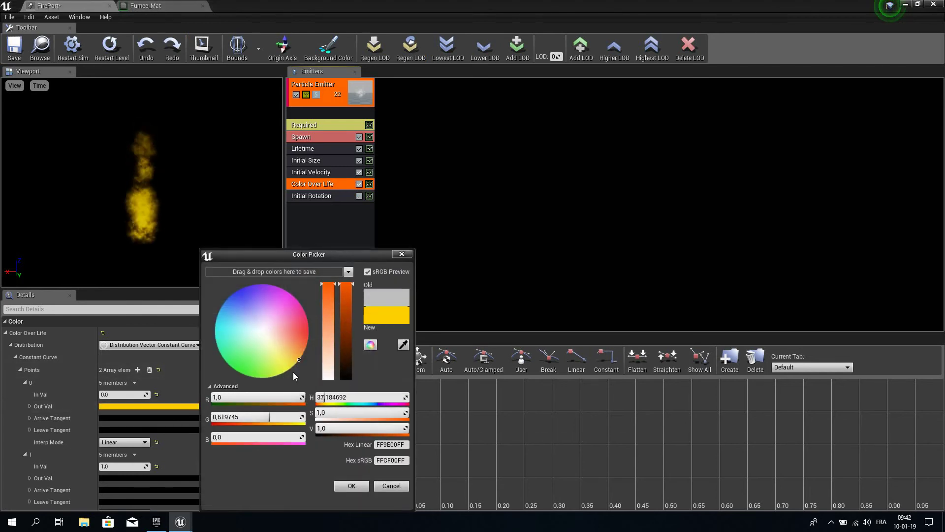
left_click_drag(299, 359, 304, 345)
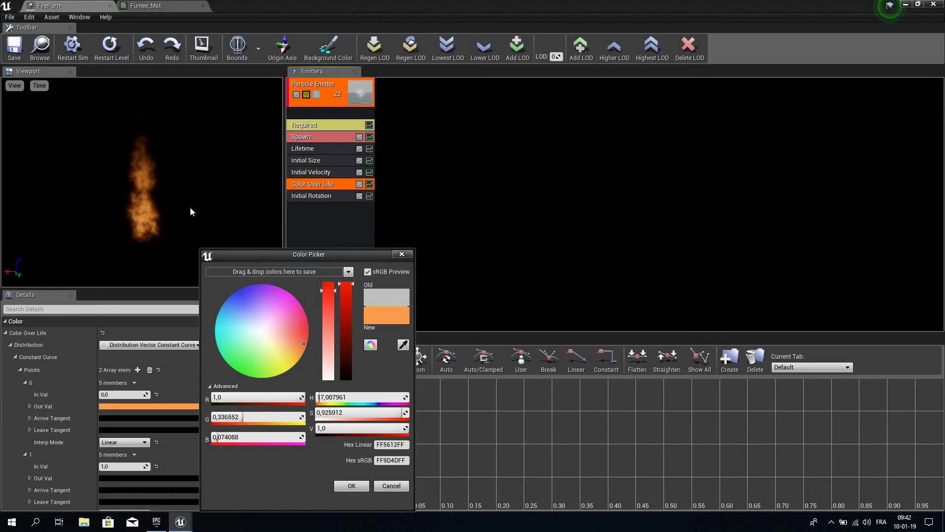
left_click(351, 486)
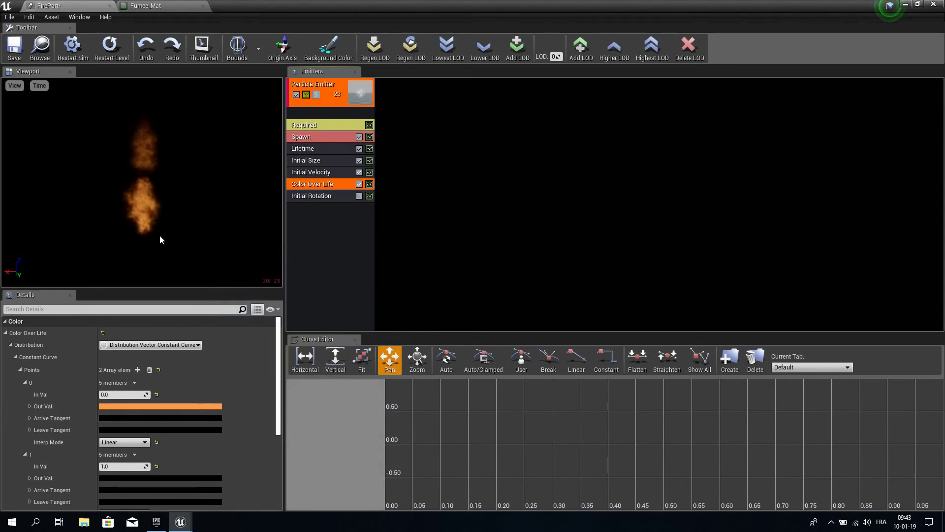
Save the FirePart particle system and check the orange fire on the sphere in the level.
left_click(20, 58)
left_click_drag(303, 5, 107, 307)
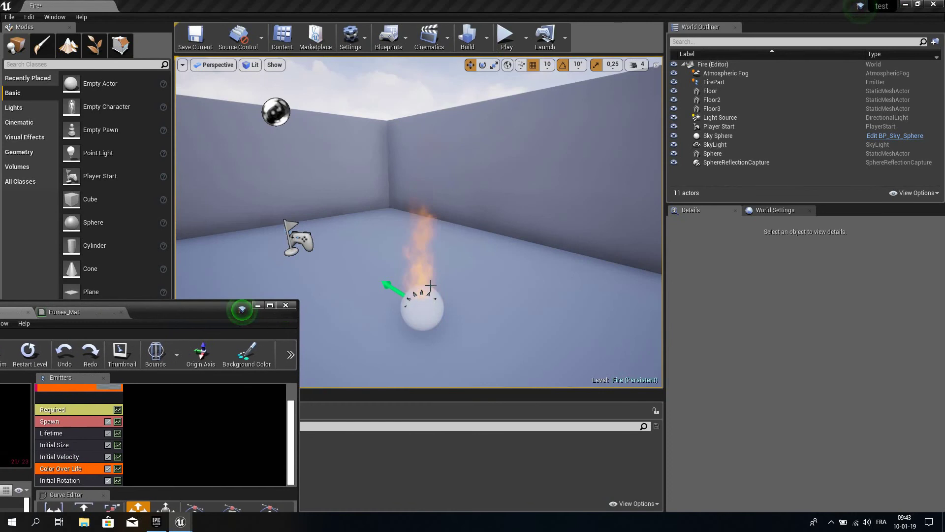
double_click(176, 308)
In Fumee_Mat, insert a Multiply node between Particle Color and Emissive Color, arranging the nodes for clear wiring.
left_click(148, 6)
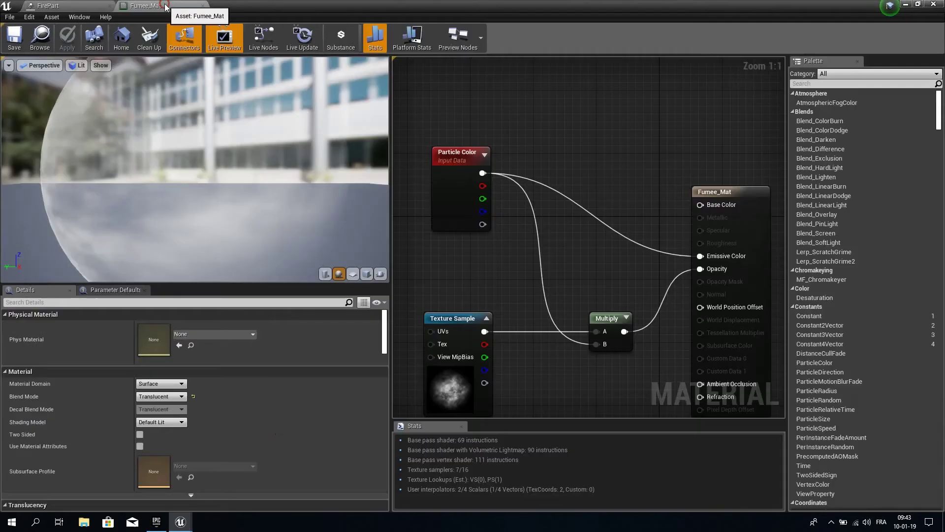
left_click_drag(465, 156, 450, 140)
right_click_drag(584, 123, 597, 111)
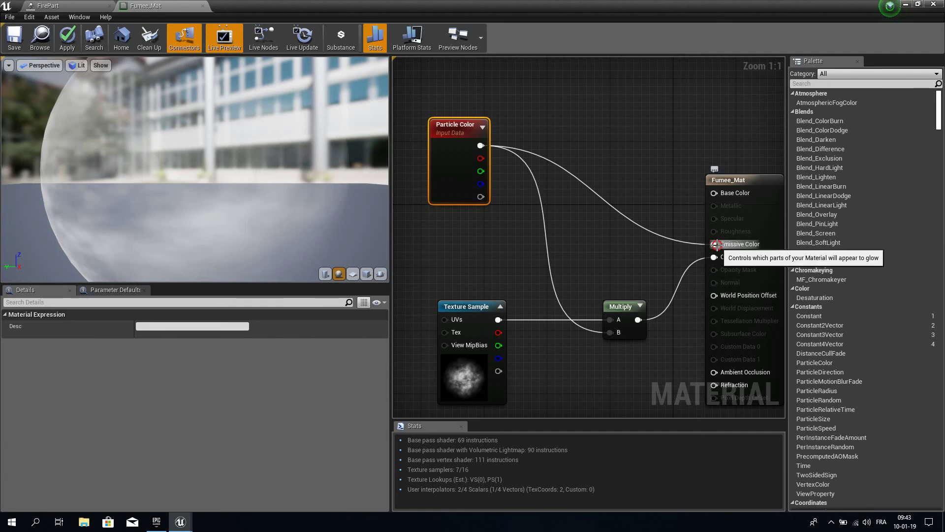
left_click_drag(714, 244, 636, 198)
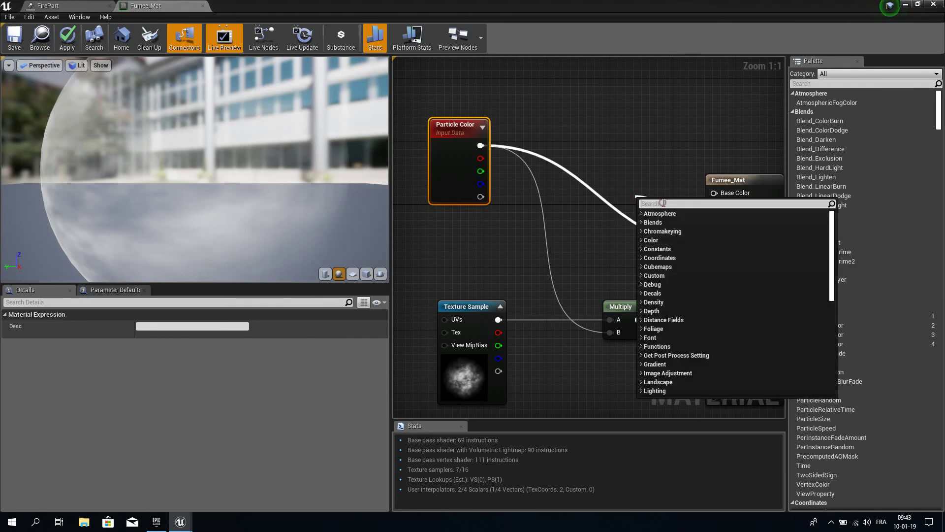
type("mu")
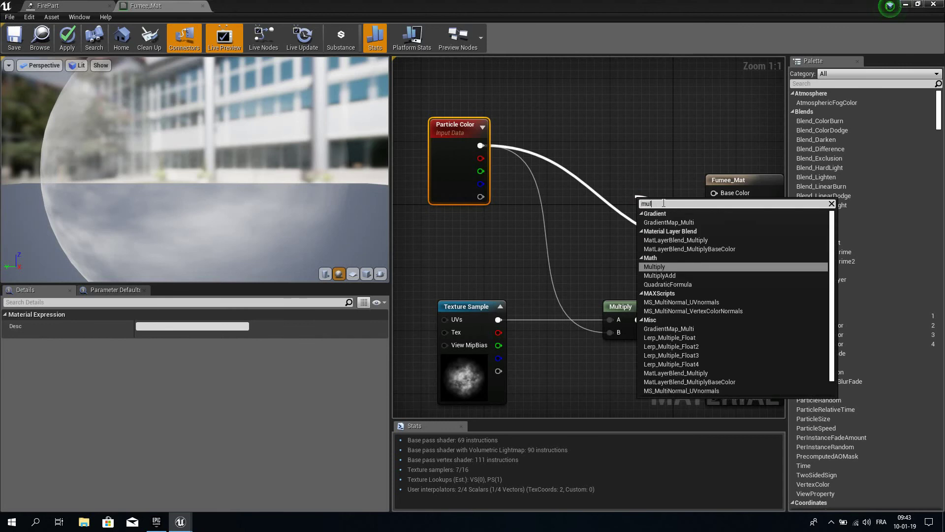
type("l")
key("Return")
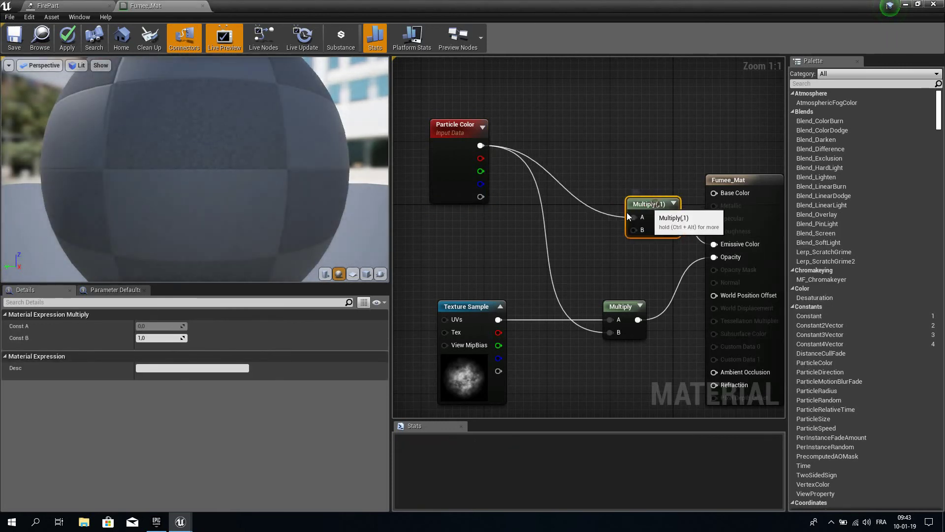
left_click_drag(654, 203, 615, 212)
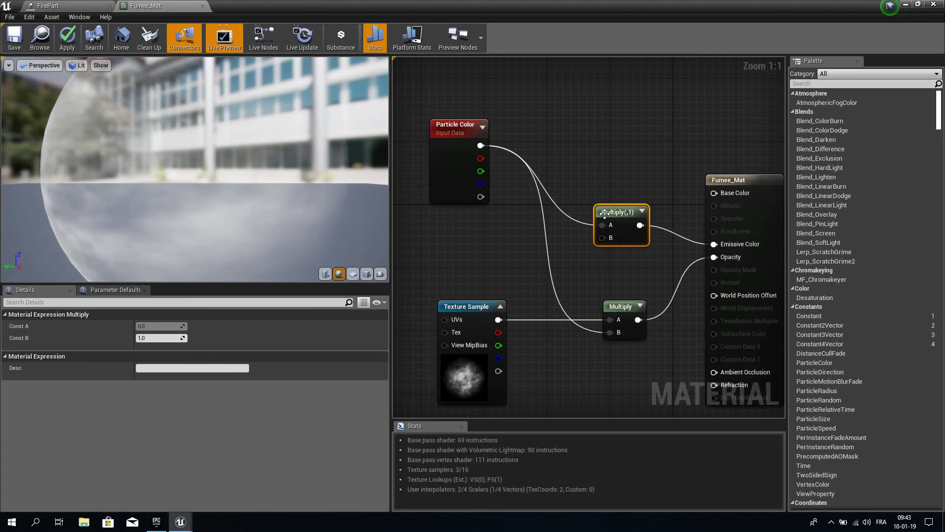
left_click_drag(604, 213, 619, 201)
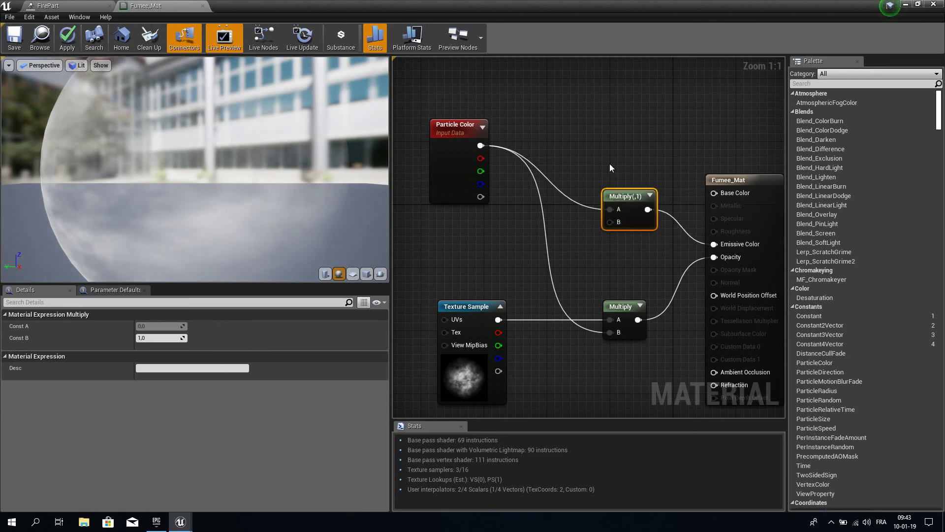
Set the emissive Multiply node's Const B to 20, save Fumee_Mat, and check the fire in the level.
left_click(166, 338)
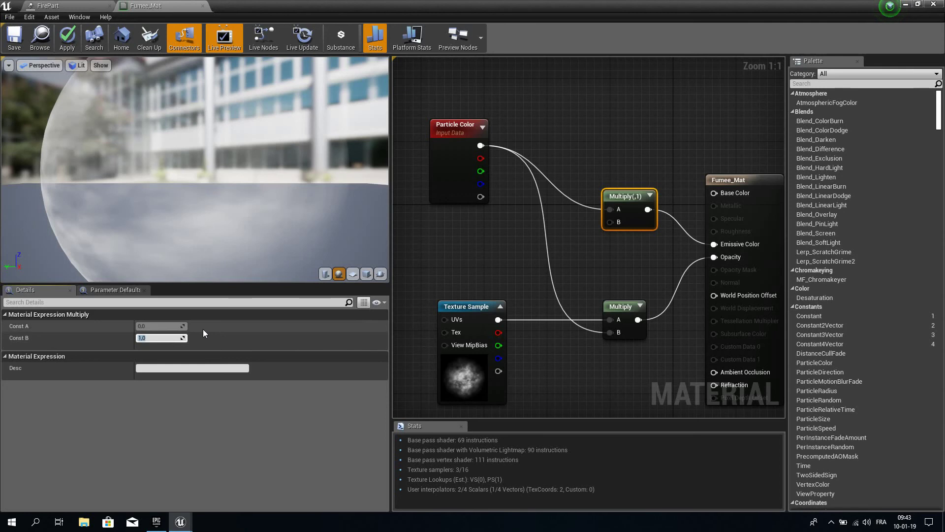
type("20")
key("Return")
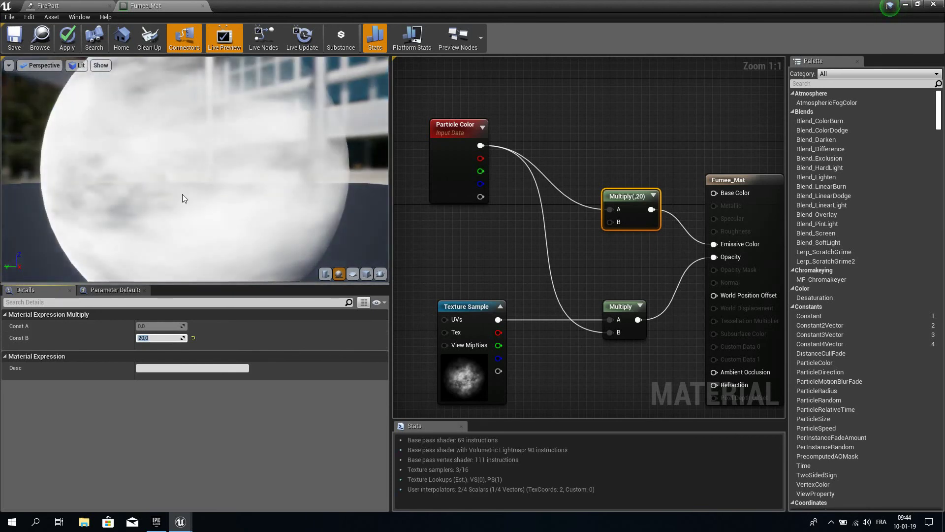
right_click_drag(197, 198, 170, 126)
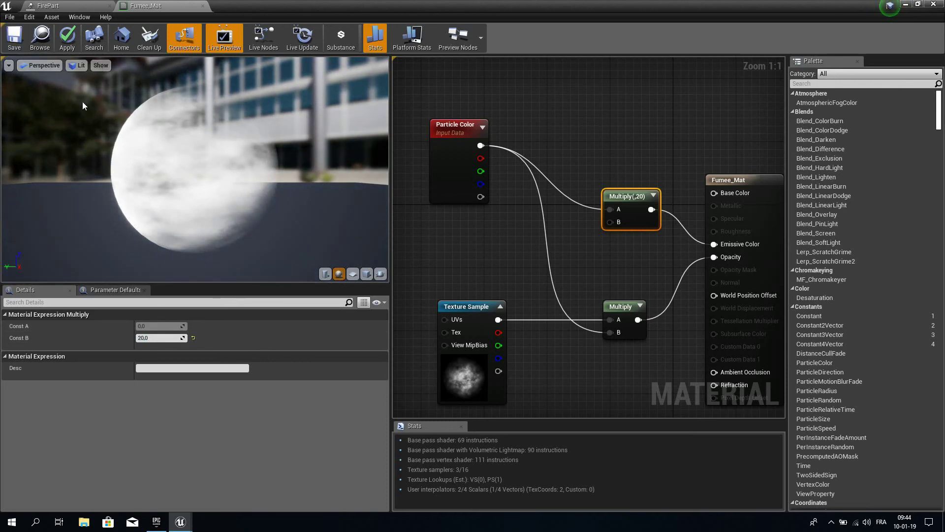
left_click(14, 38)
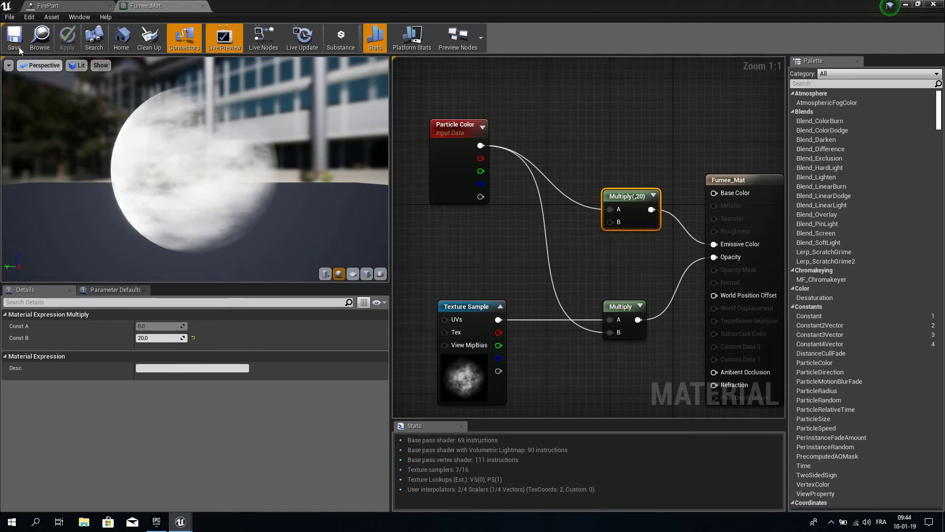
left_click(57, 5)
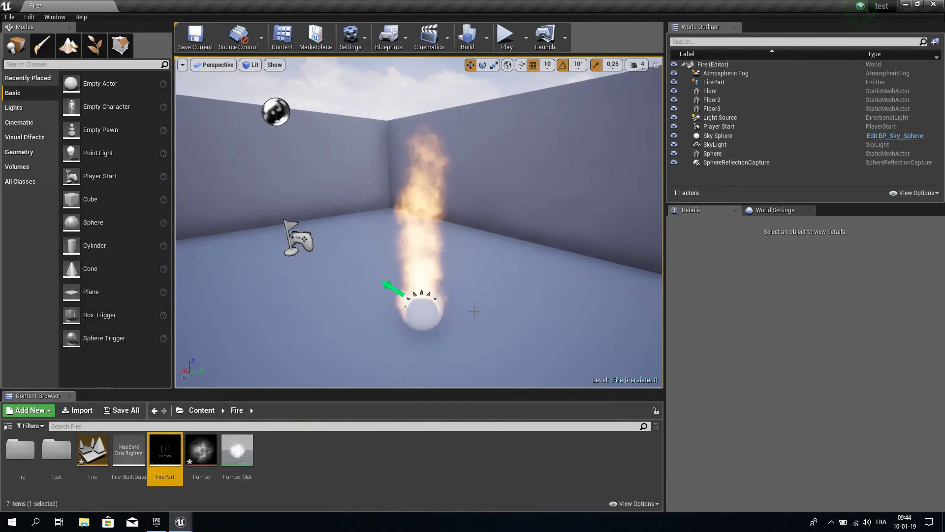
Set Const B of Fumee_Mat's emissive Multiply node to 10, save the material, and return to the level.
double_click(228, 451)
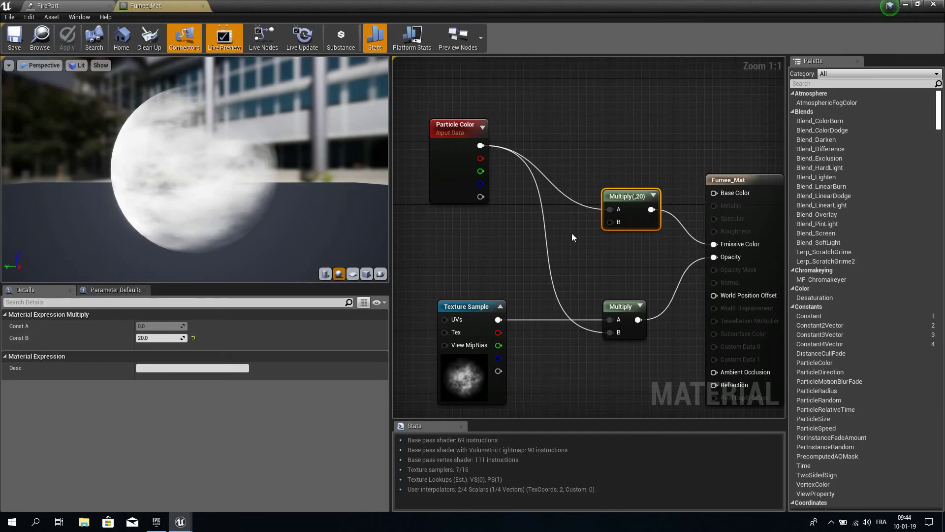
left_click(162, 338)
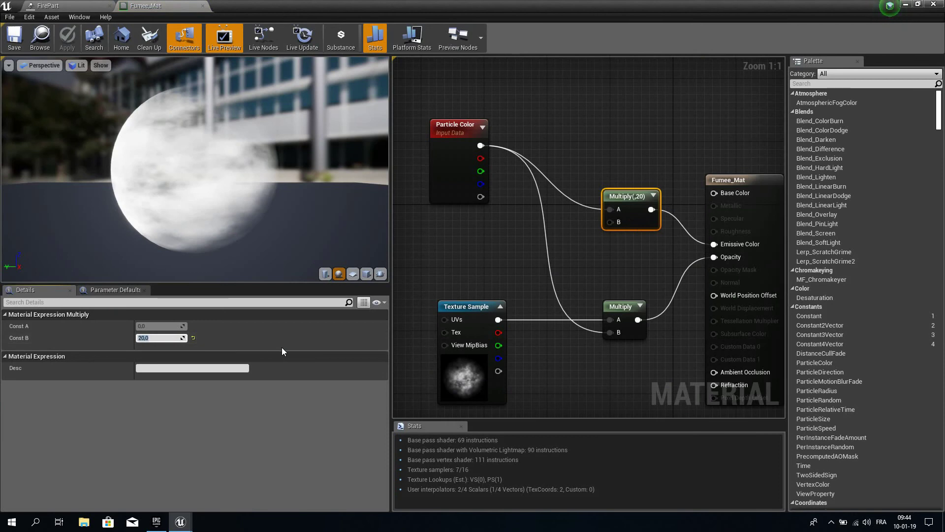
type("10")
key("Return")
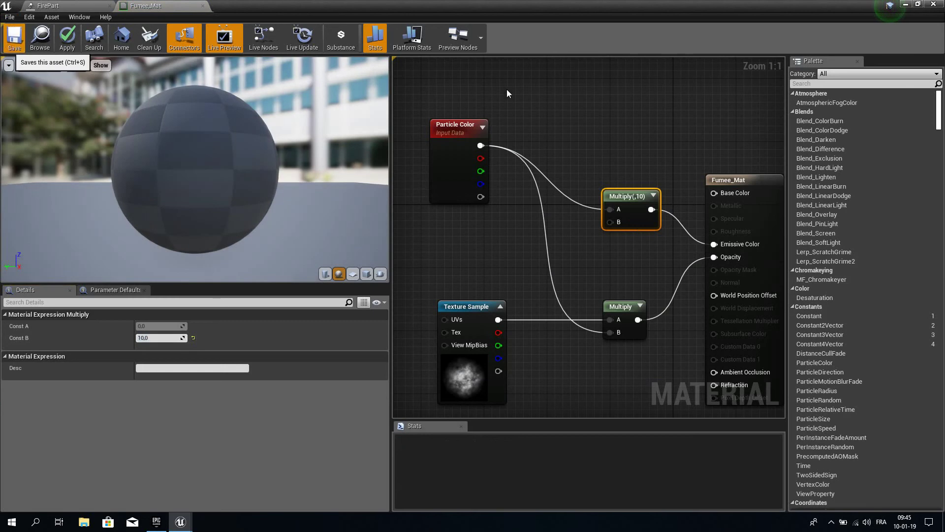
left_click(15, 38)
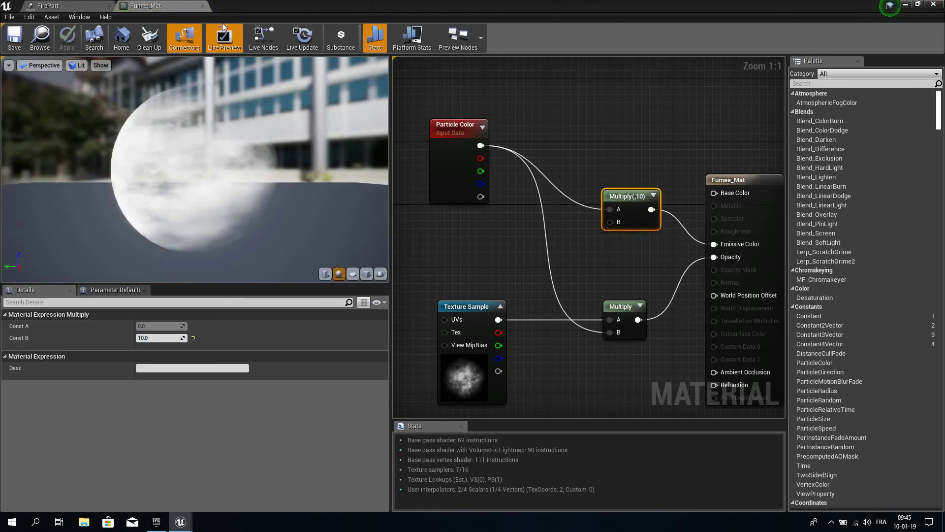
left_click(907, 4)
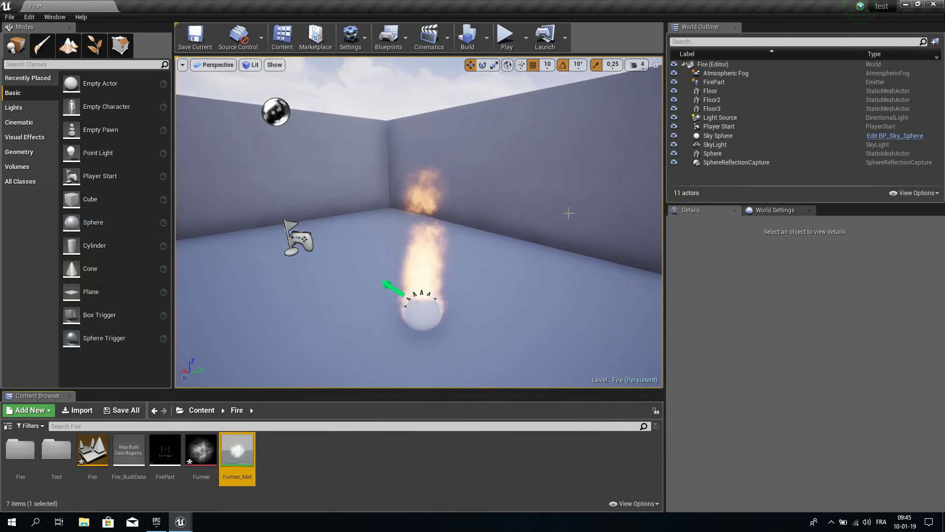
right_click_drag(568, 213, 566, 208)
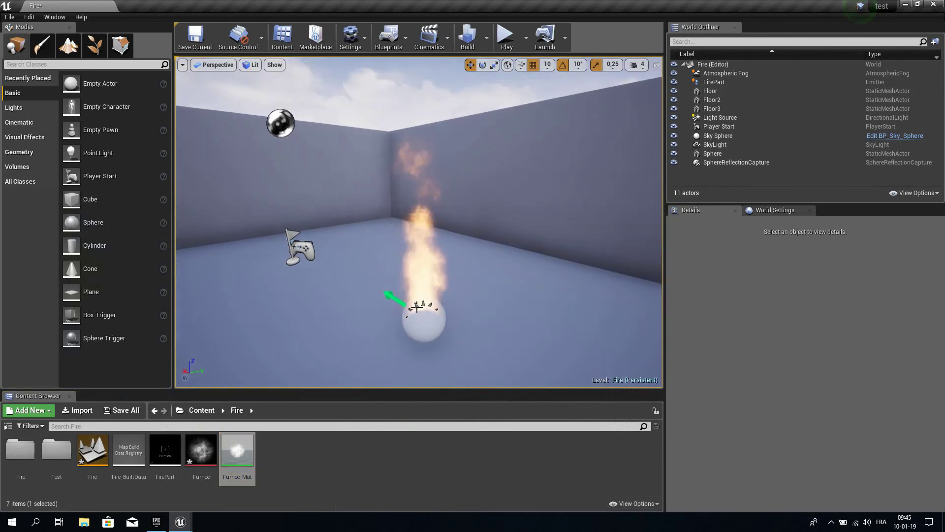
Open the FirePart particle system and add a third point to the Color Over Life constant curve.
double_click(92, 450)
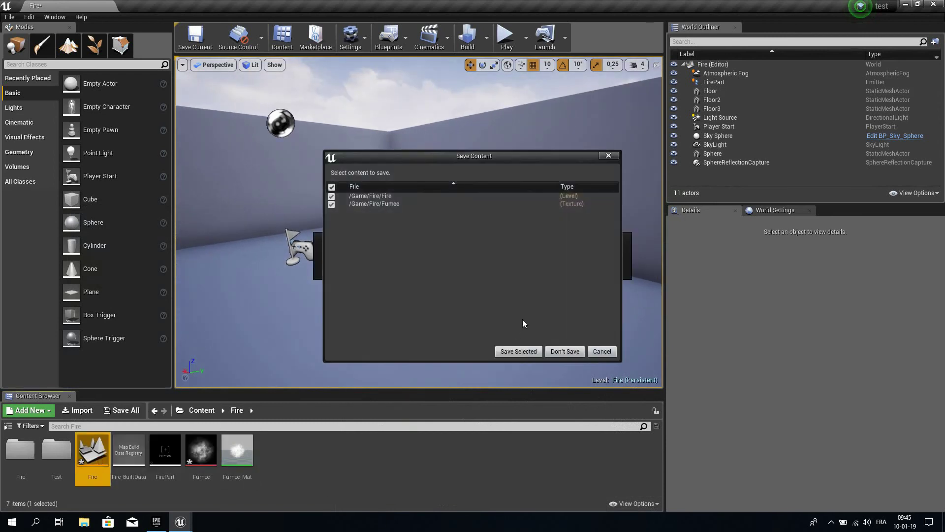
left_click(605, 351)
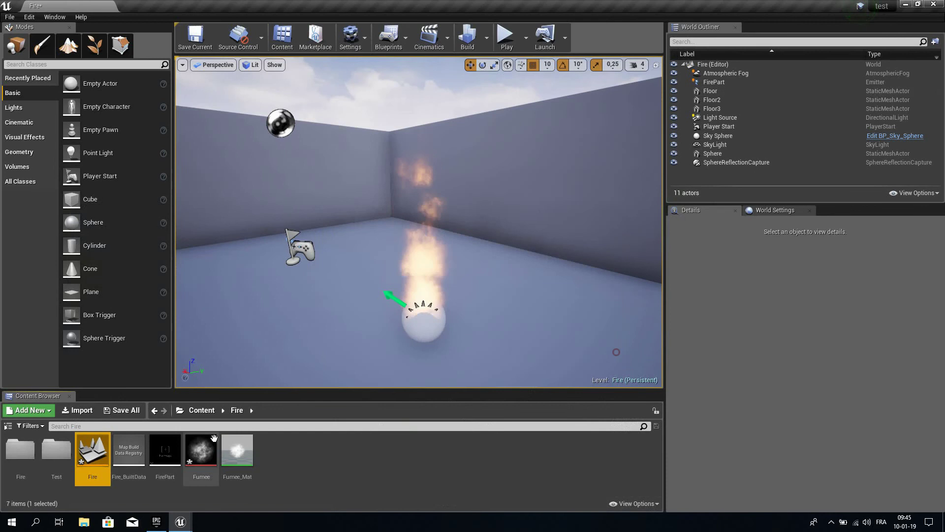
left_click(176, 444)
double_click(176, 444)
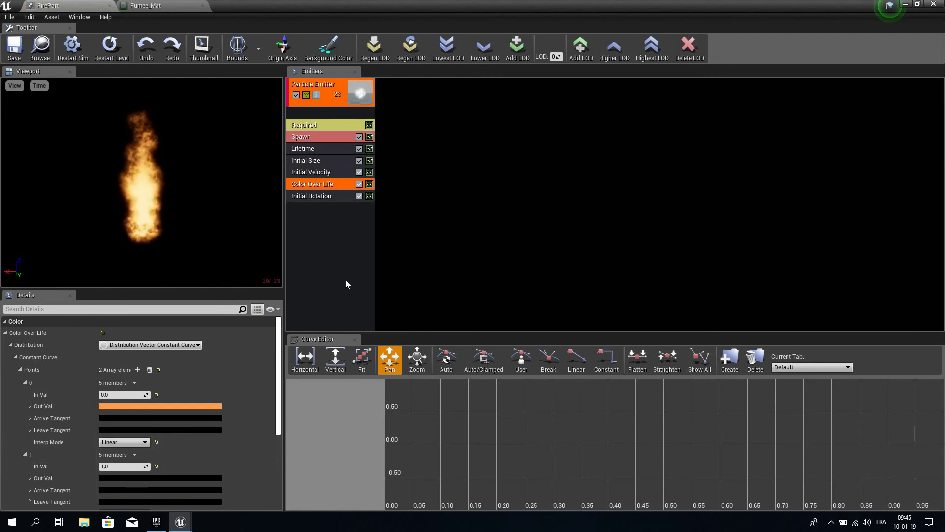
left_click(139, 370)
scroll(282, 426, "down", 3)
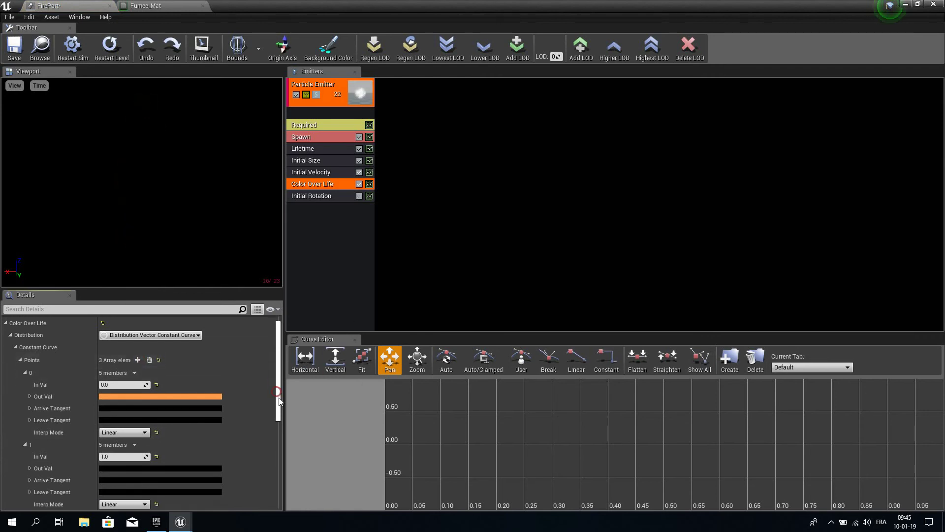
left_click_drag(282, 426, 272, 396)
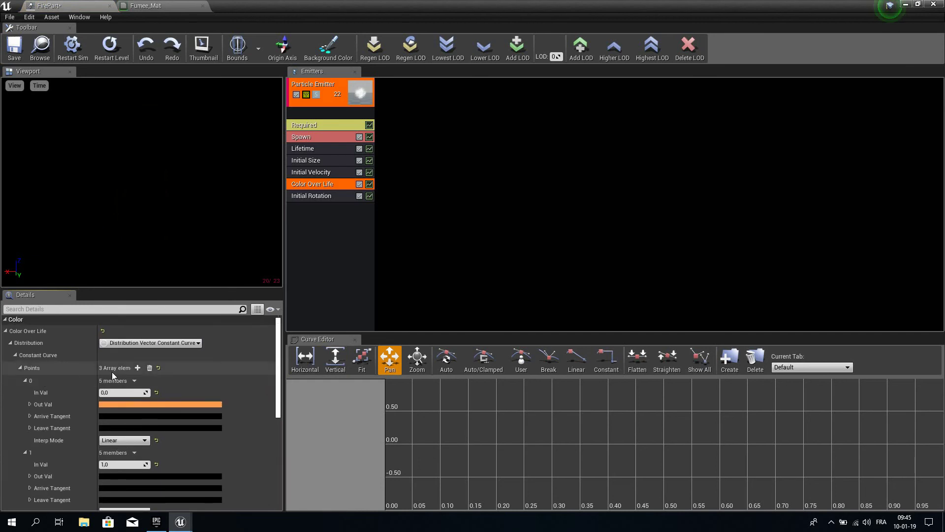
Set In Val to 1 for Color Over Life point 2 and to 0,5 for point 1.
scroll(90, 362, "down", 3)
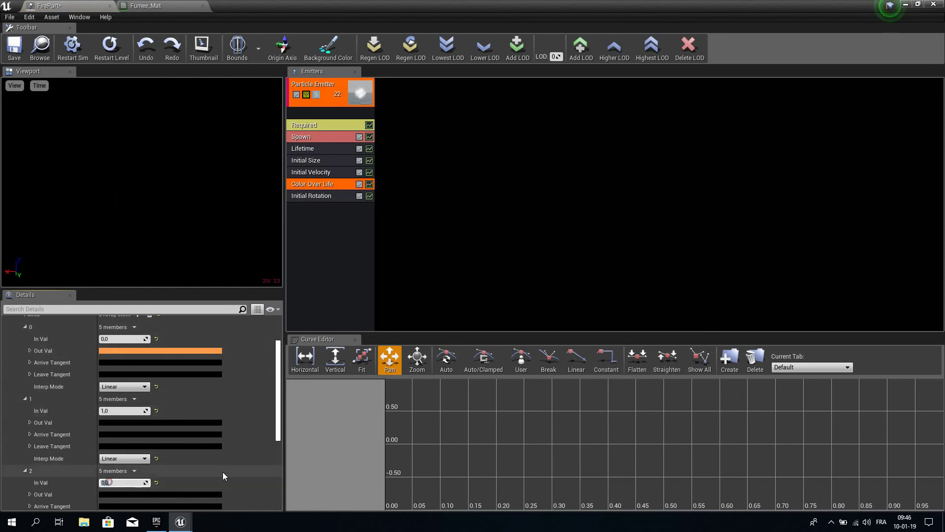
type("1")
key("Return")
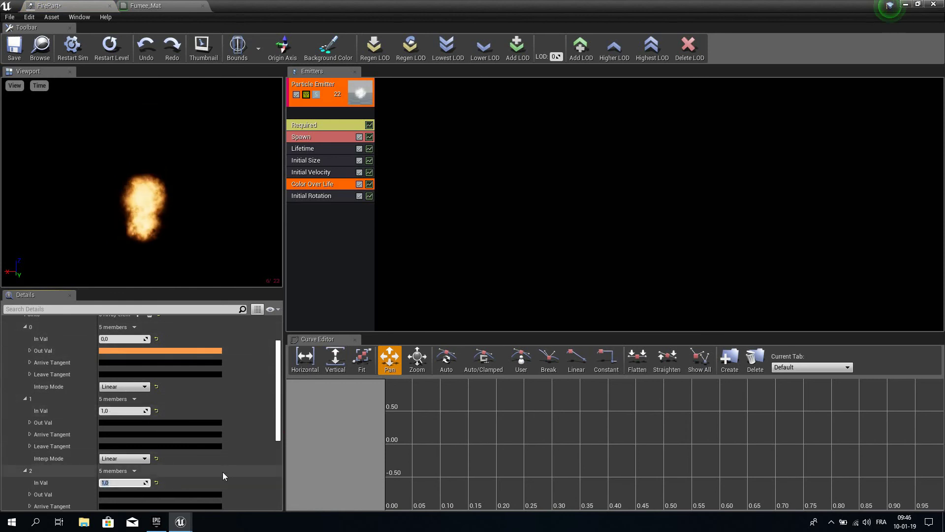
left_click(116, 410)
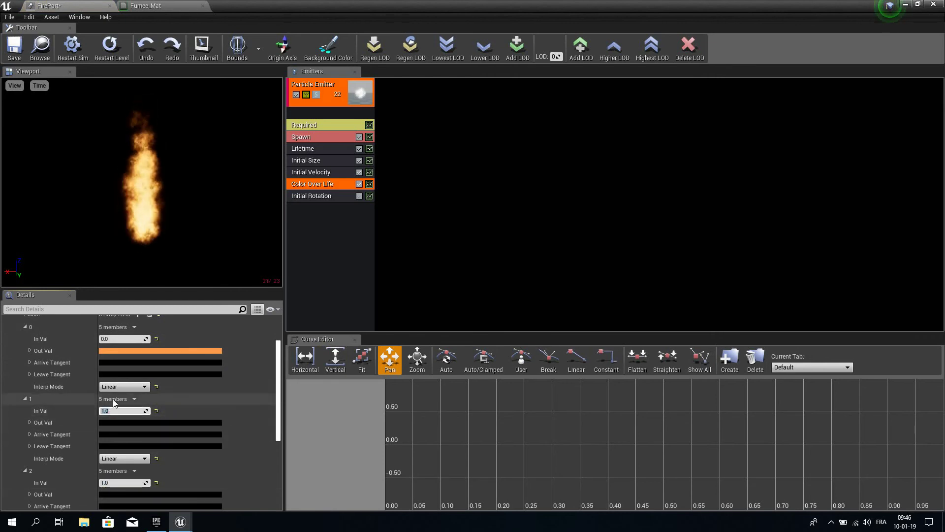
type("0,5")
key("Return")
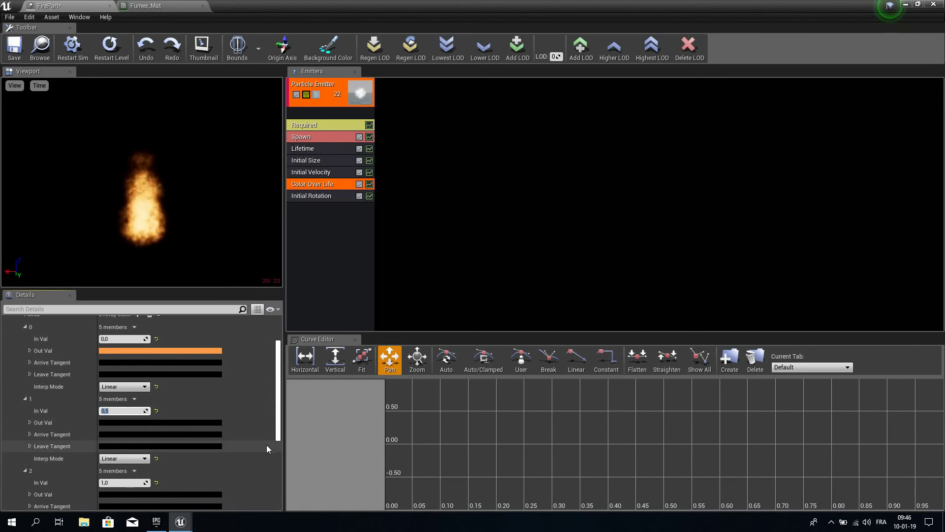
Set the Out Val colour of Color Over Life point 1 to a saturated orange, hex sRGB FF7000FF.
left_click(185, 422)
left_click_drag(274, 258, 467, 207)
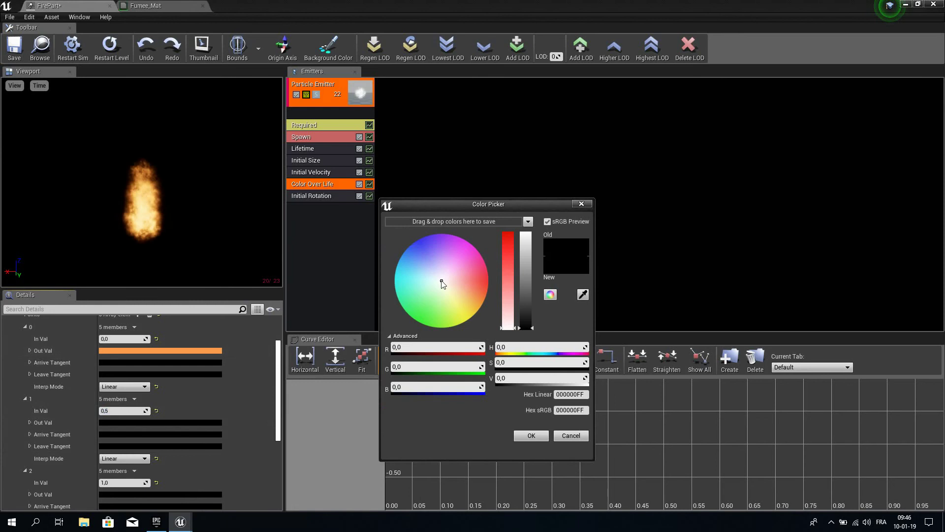
left_click(468, 289)
left_click(476, 291)
left_click_drag(520, 278, 530, 225)
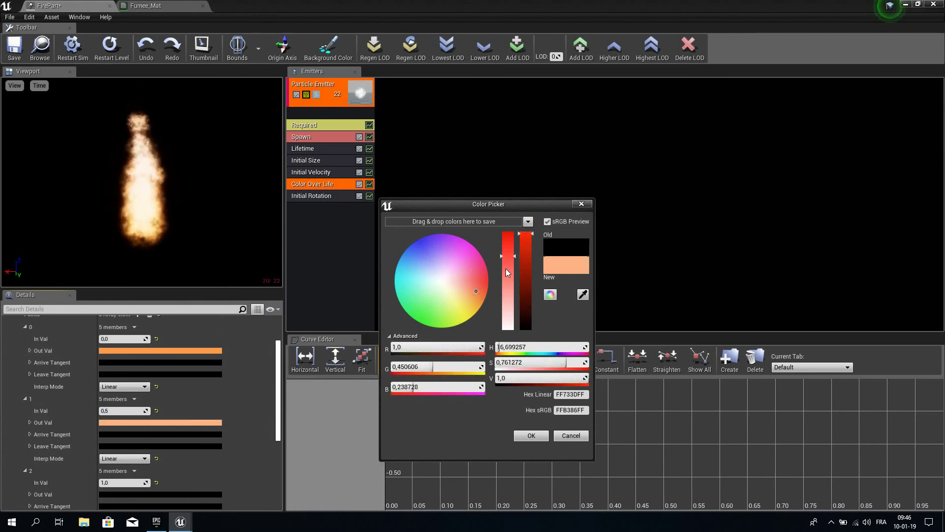
left_click_drag(480, 288, 497, 289)
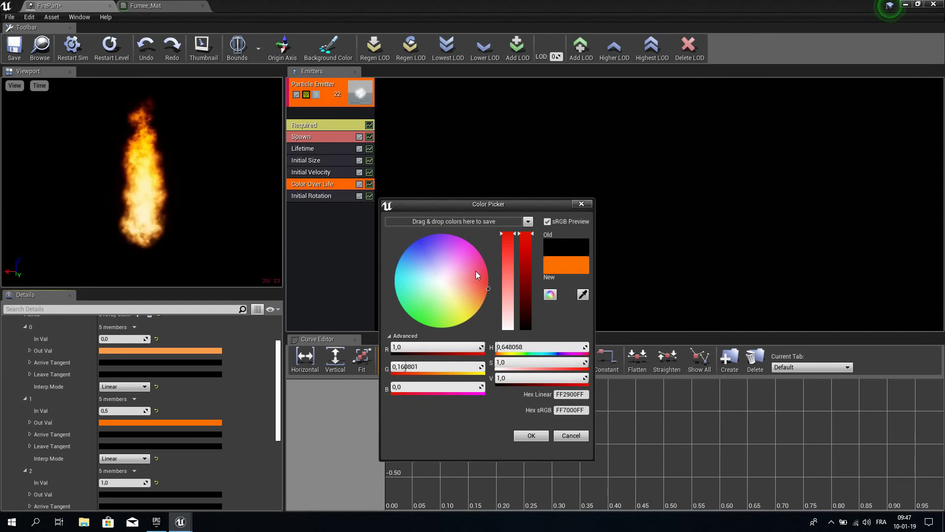
left_click(532, 436)
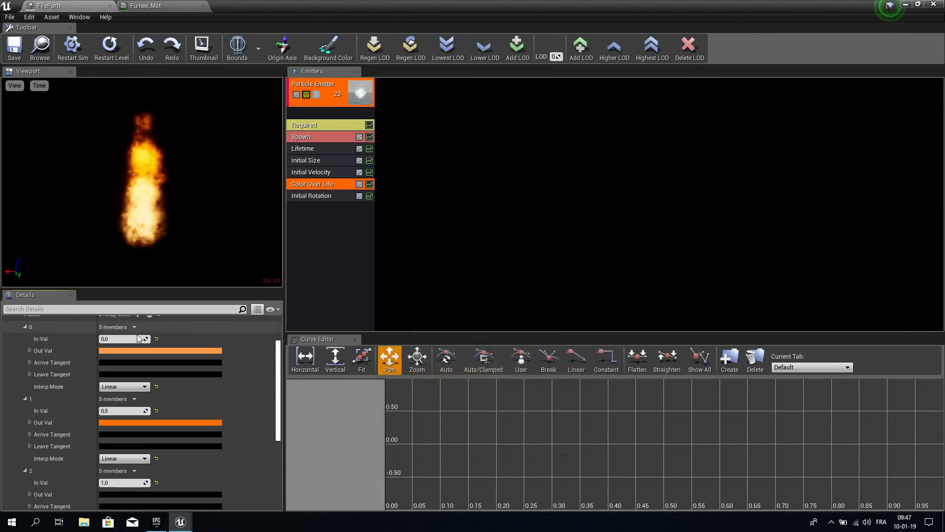
Set point 0's Out Val to a brighter orange, hex sRGB FF922BFF, and save FirePart before returning to the level.
left_click(156, 351)
left_click_drag(254, 347, 263, 349)
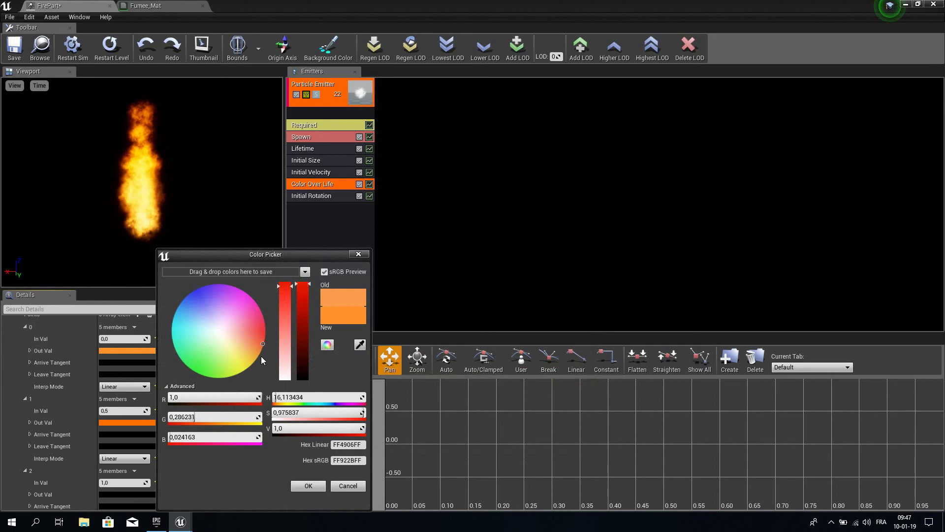
left_click(309, 486)
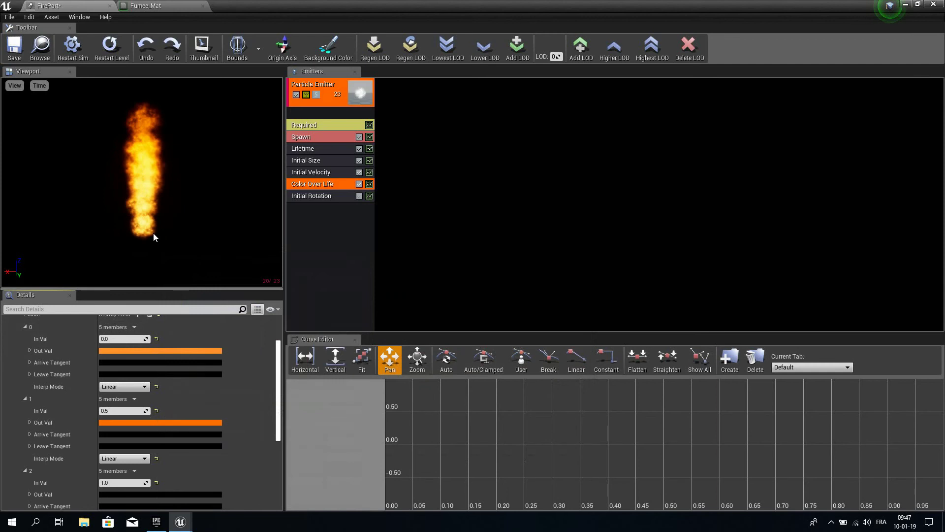
left_click(9, 59)
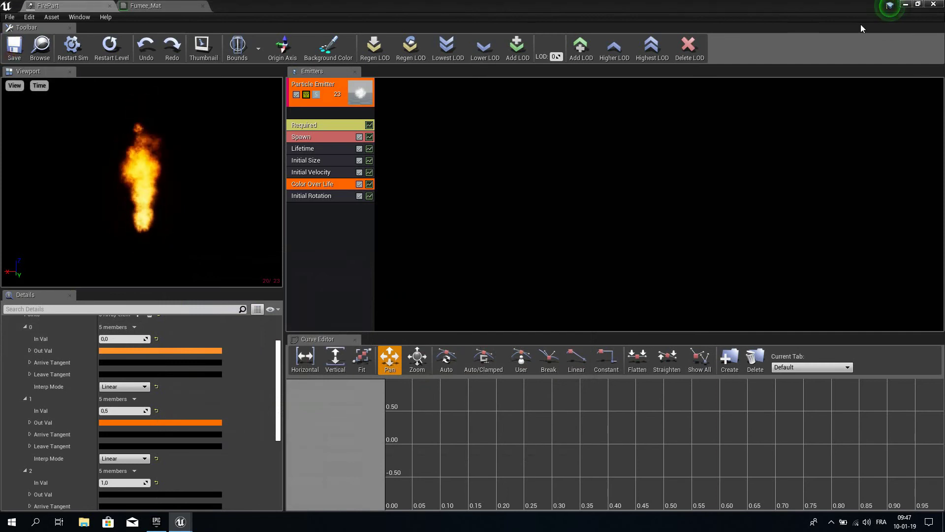
left_click(906, 5)
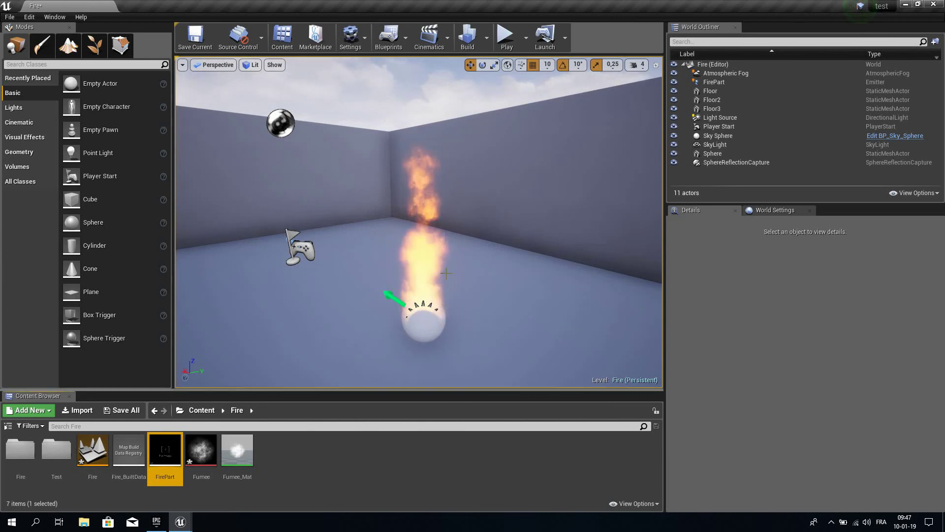
Reopen FirePart and add a fourth Color Over Life point with an In Val of 1.
double_click(170, 445)
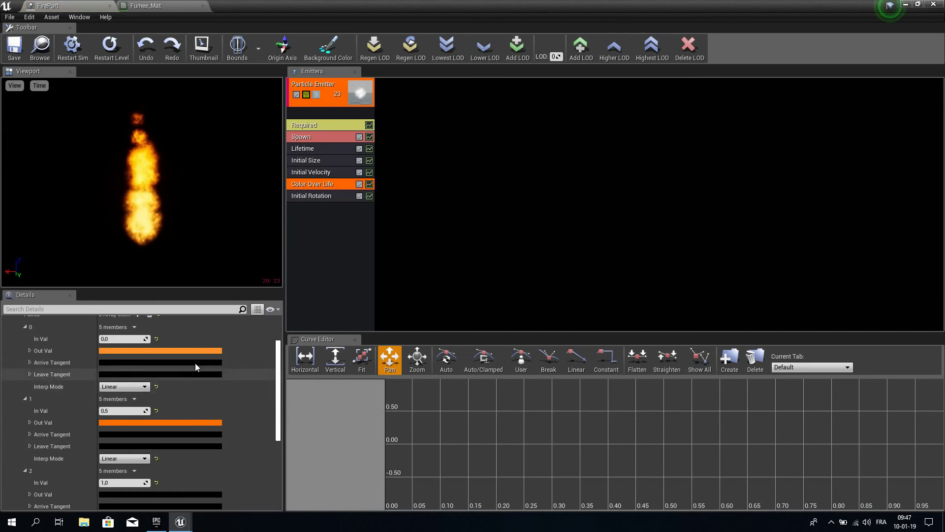
scroll(208, 354, "up", 1)
left_click(139, 330)
scroll(230, 397, "down", 5)
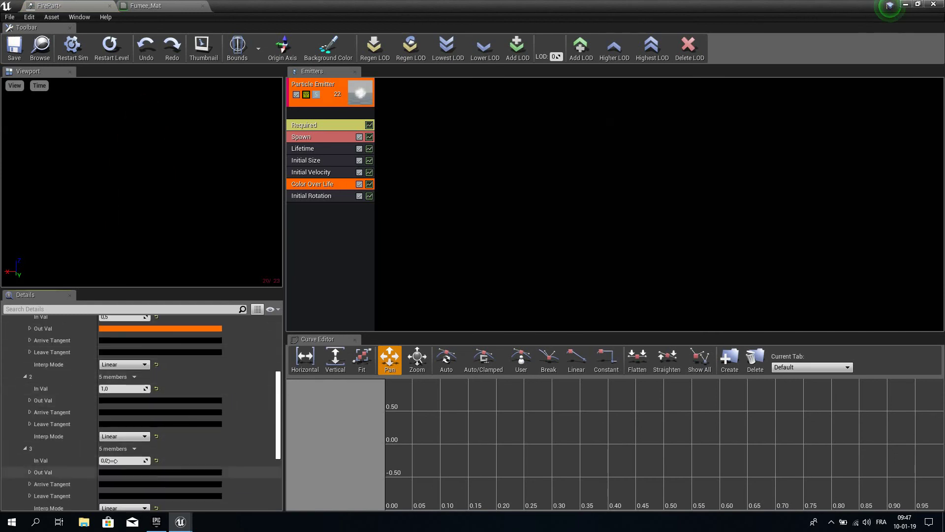
scroll(107, 438, "down", 2)
left_click(136, 427)
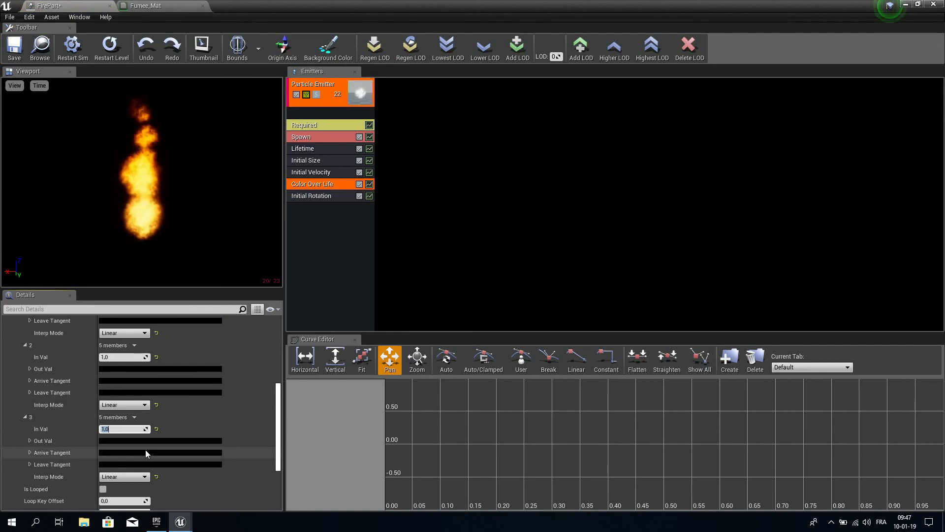
Set In Val to 0,3 for Color Over Life point 1 and to 0,6 for point 2.
scroll(125, 364, "up", 3)
scroll(126, 355, "up", 5)
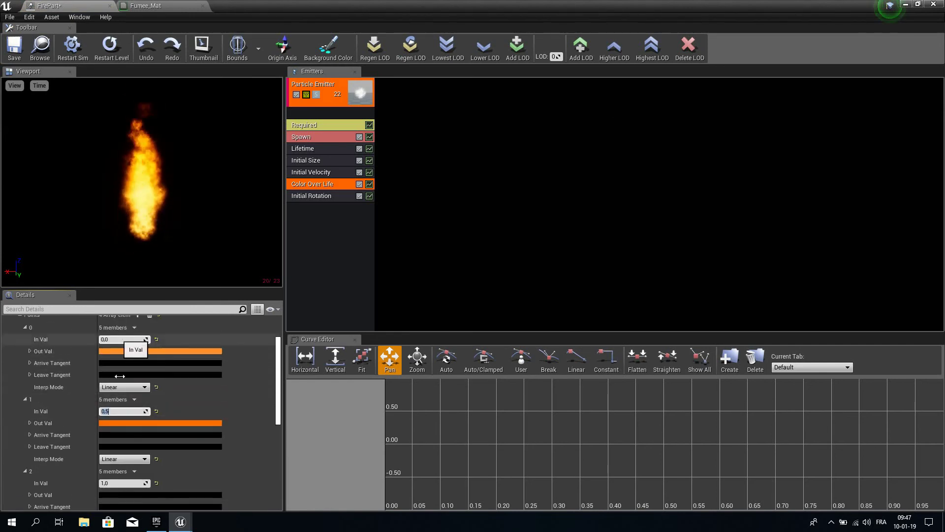
type("0.3")
key("Return")
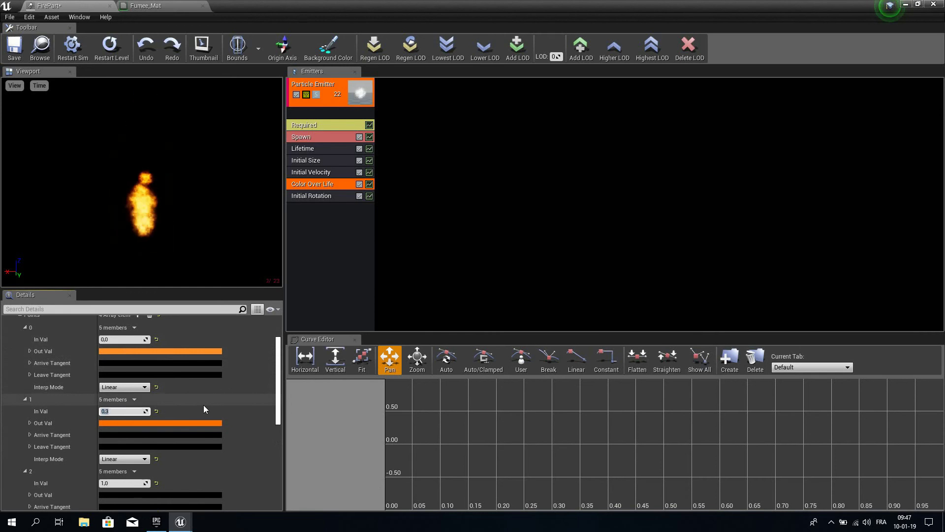
scroll(208, 388, "down", 3)
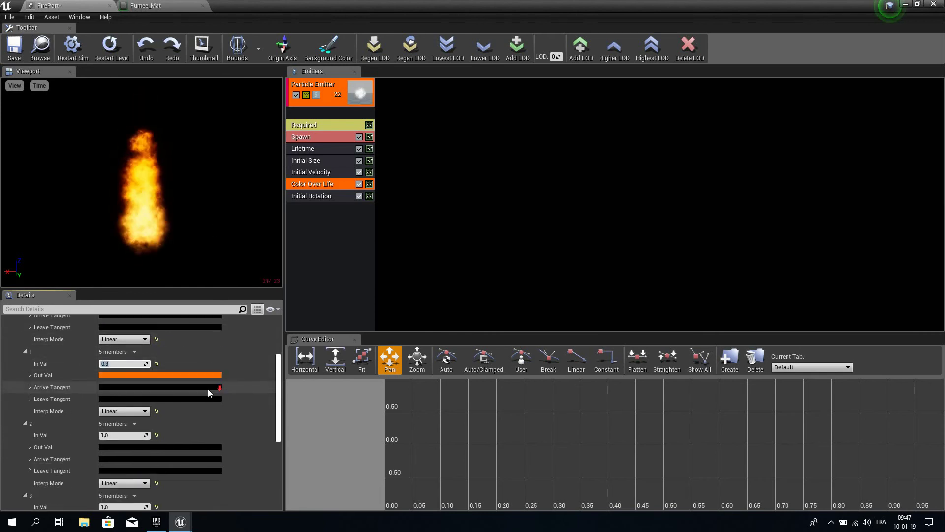
left_click(109, 435)
type("0.6")
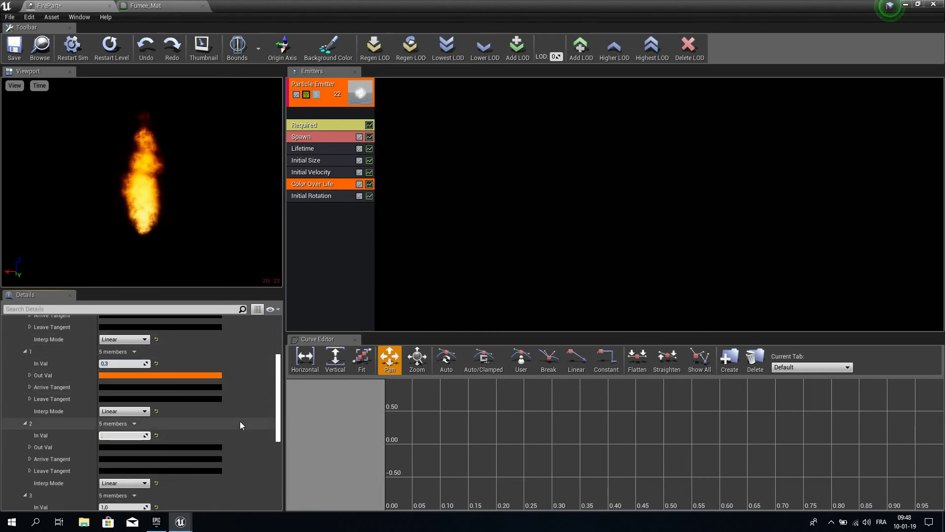
key("Return")
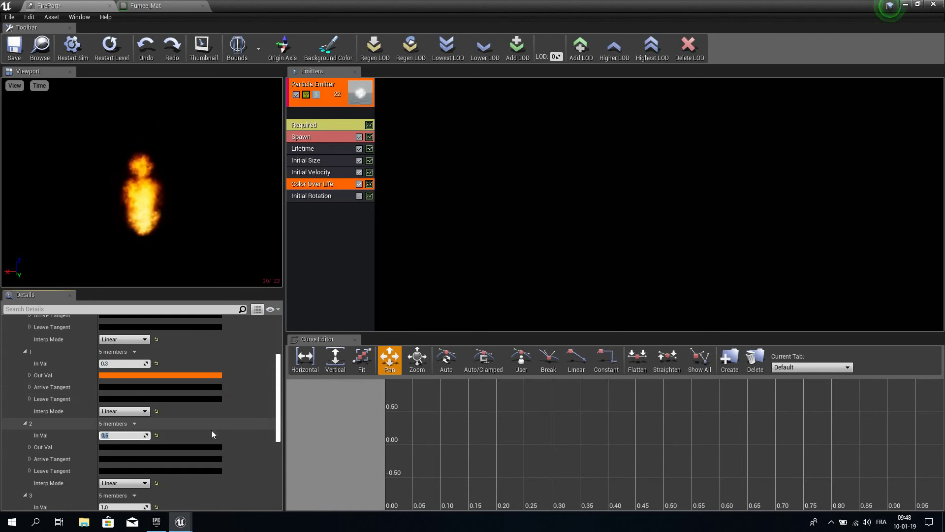
Set the Out Val colour of Color Over Life point 2 to a very dark brown with a V of 0,03125.
left_click(134, 447)
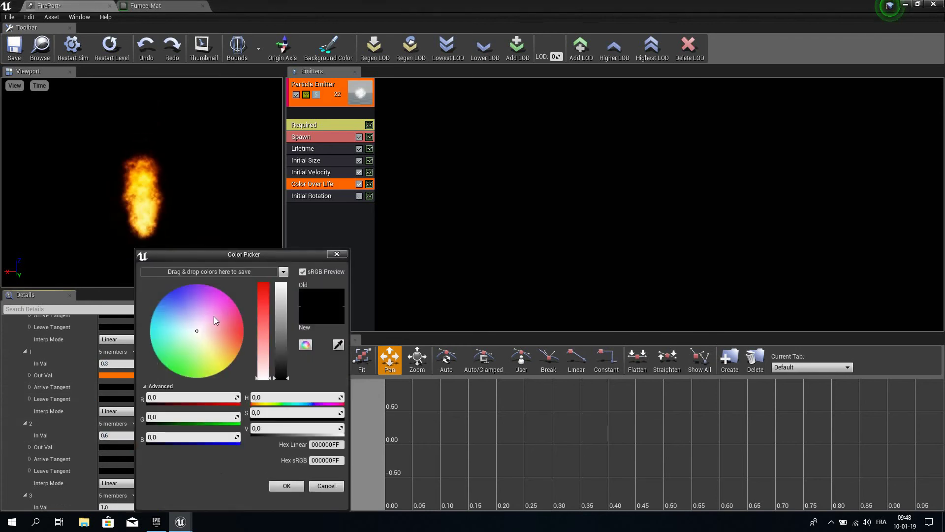
left_click(281, 353)
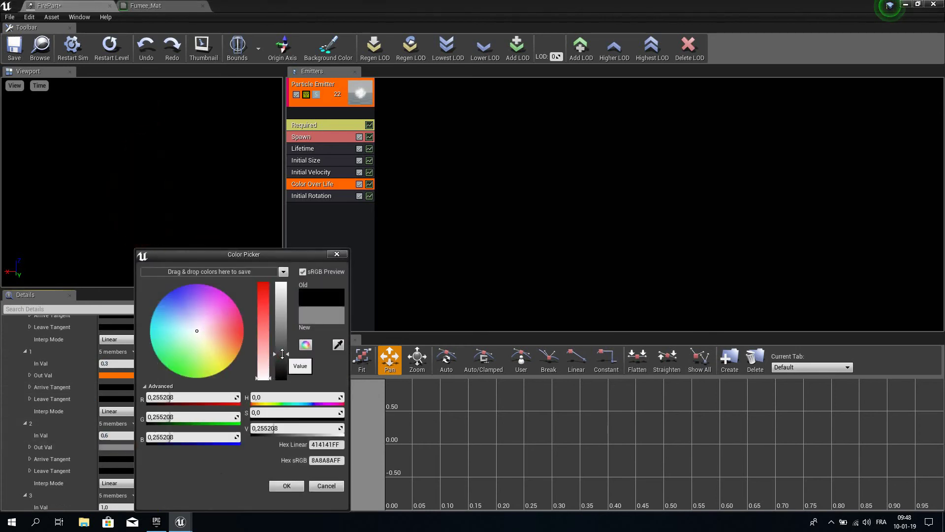
left_click_drag(282, 354, 281, 368)
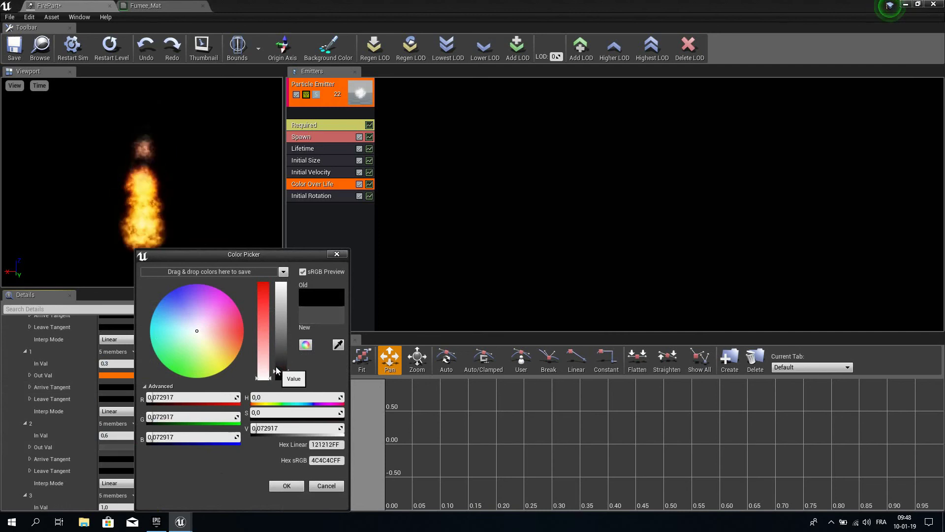
left_click_drag(277, 370, 277, 374)
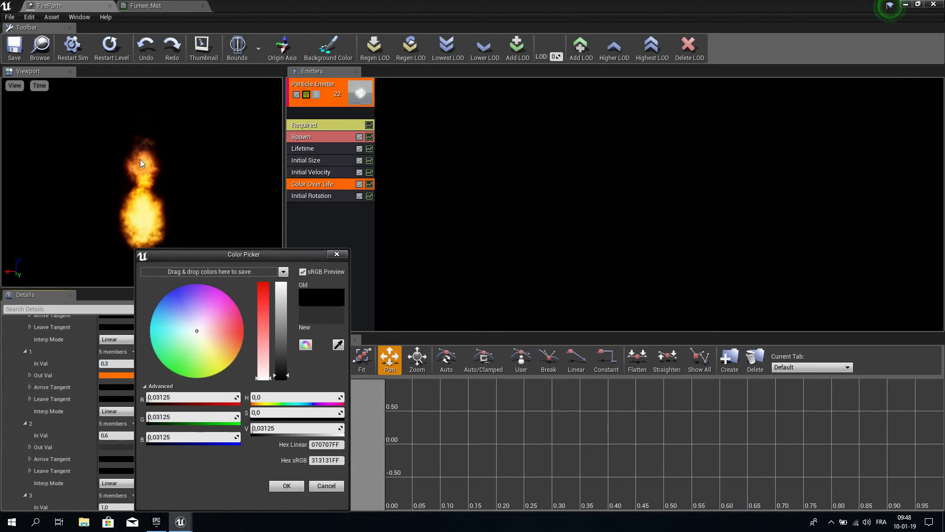
left_click_drag(200, 331, 220, 344)
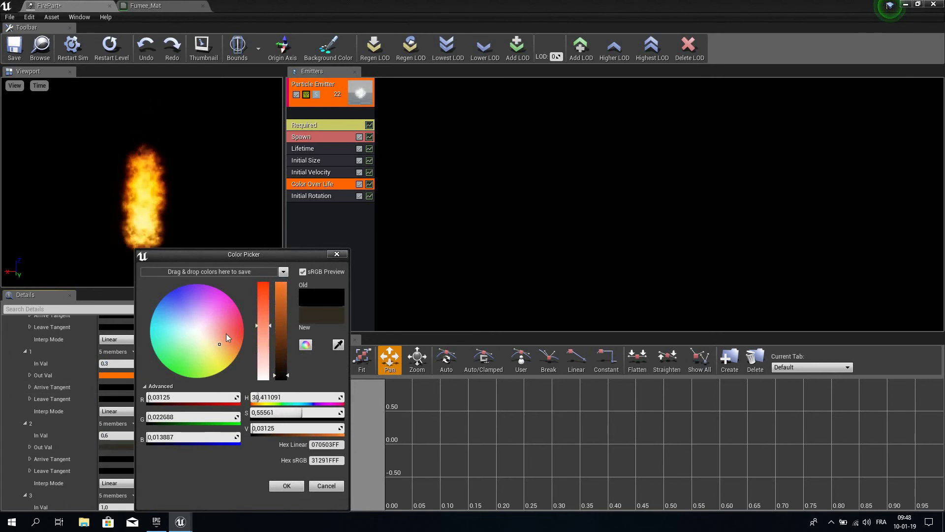
left_click(287, 485)
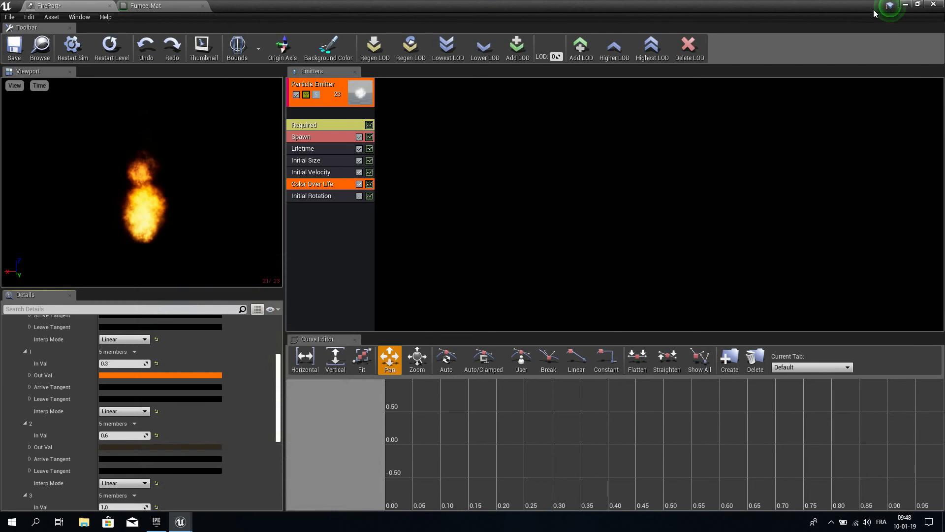
Return to the level and examine the fire above the sphere from slightly different angles.
left_click(905, 4)
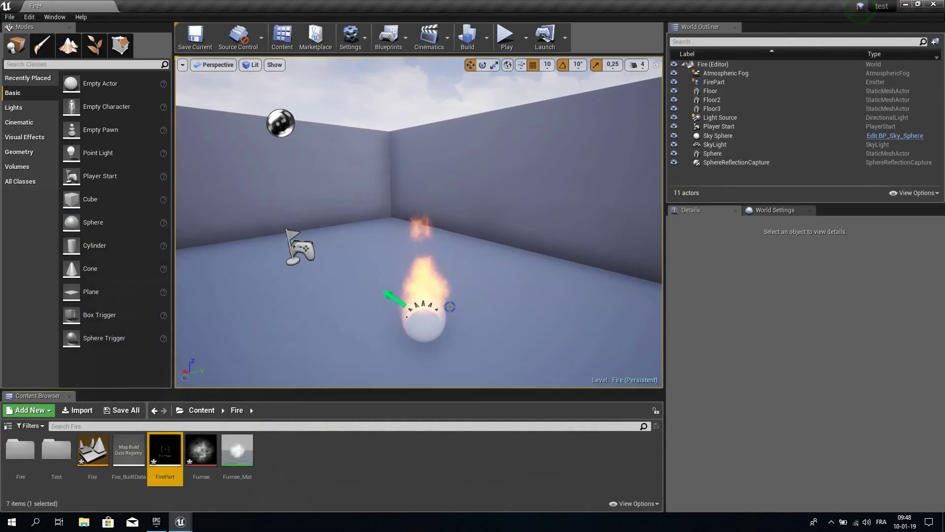
mouse_move(450, 306)
right_mouse_down()
mouse_move(447, 278)
mouse_move(454, 353)
mouse_move(447, 289)
right_mouse_up()
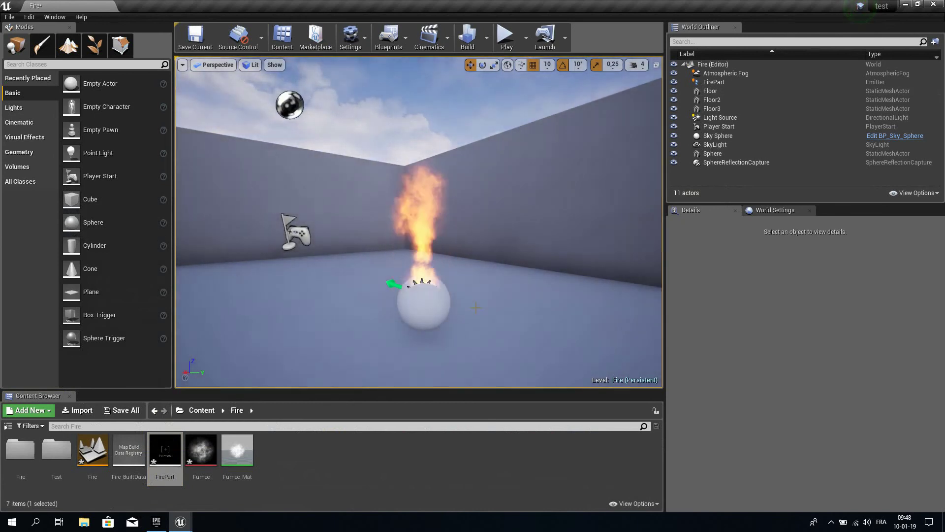
right_click_drag(454, 309, 456, 300)
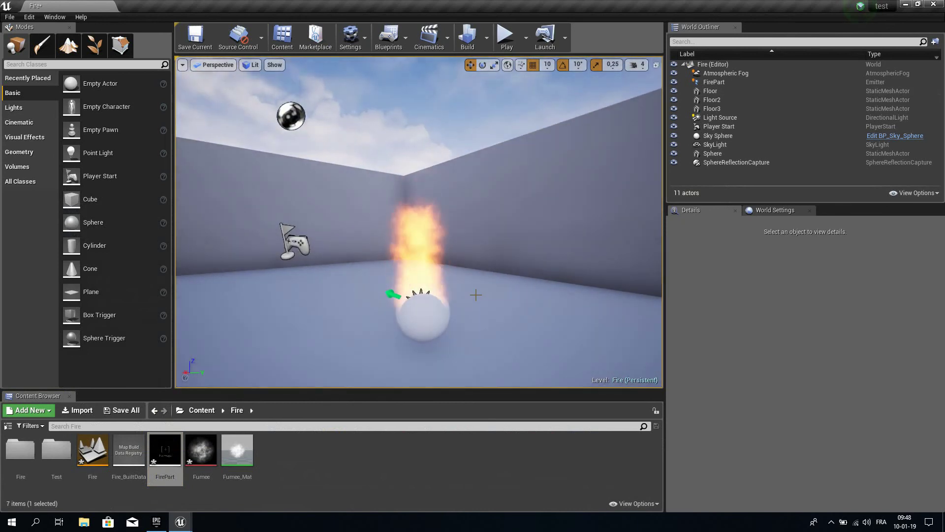
mouse_move(465, 301)
right_mouse_down()
mouse_move(498, 241)
mouse_move(477, 325)
mouse_move(465, 317)
right_mouse_up()
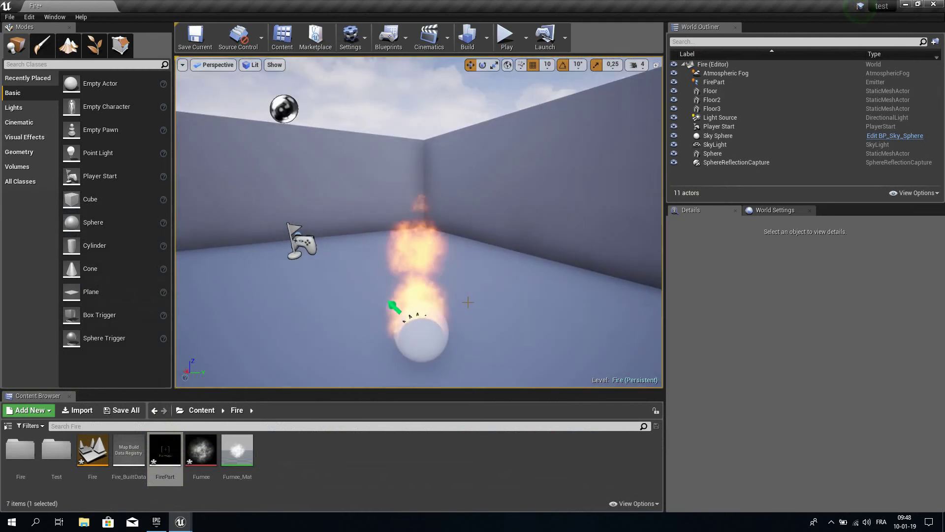
Reopen FirePart and raise the Spawn module's Rate constant through 40 and 60 to 80.
double_click(166, 446)
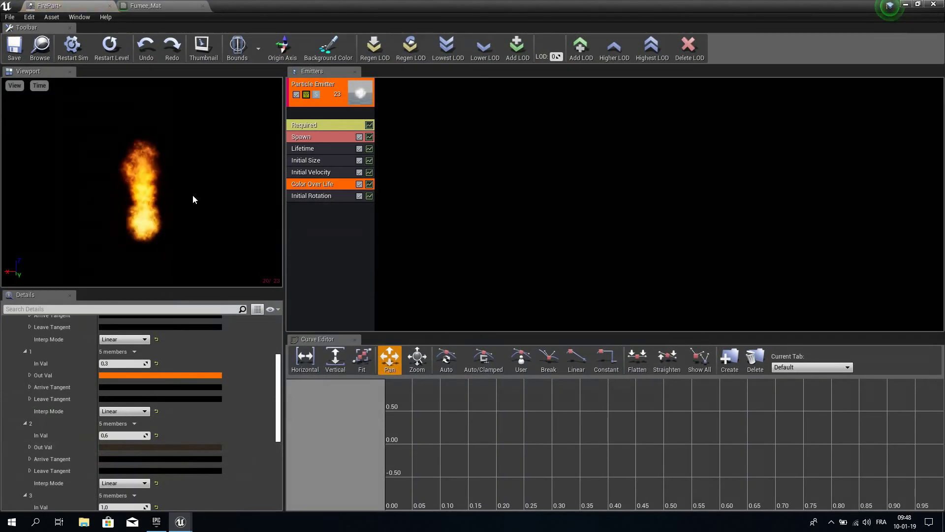
left_click(315, 137)
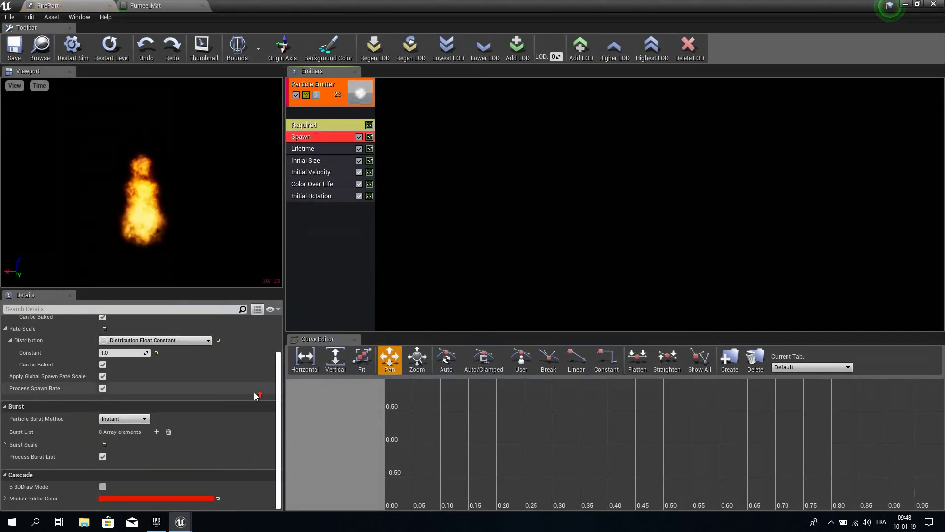
scroll(254, 393, "up", 3)
left_click(125, 357)
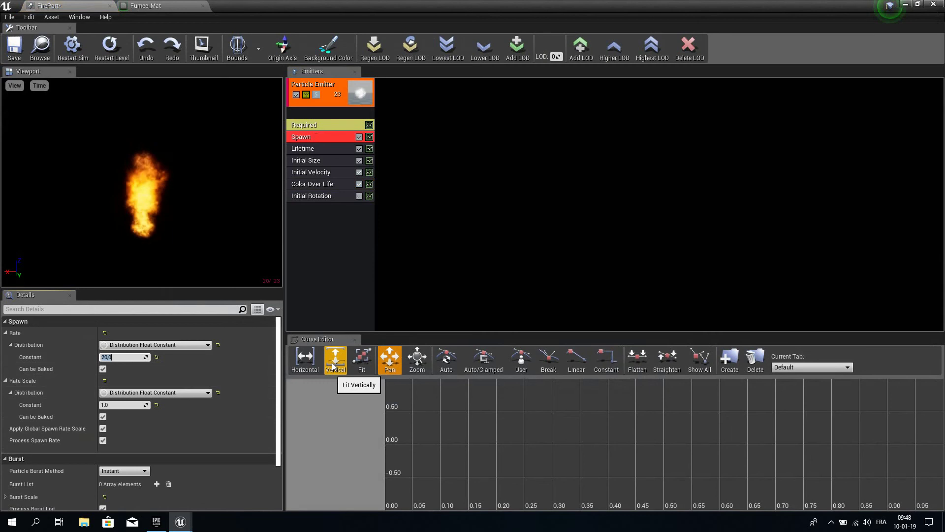
type("40")
key("Return")
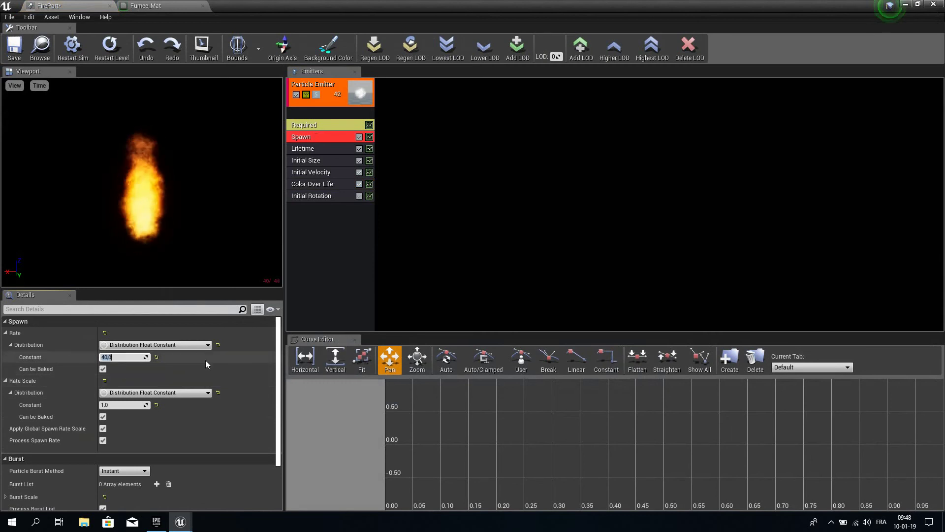
type("60")
key("Return")
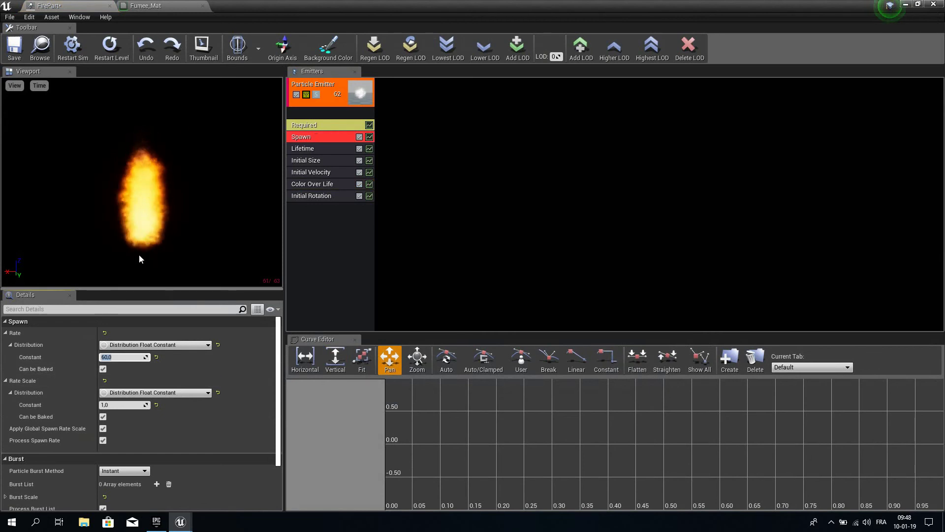
type("80")
key("Return")
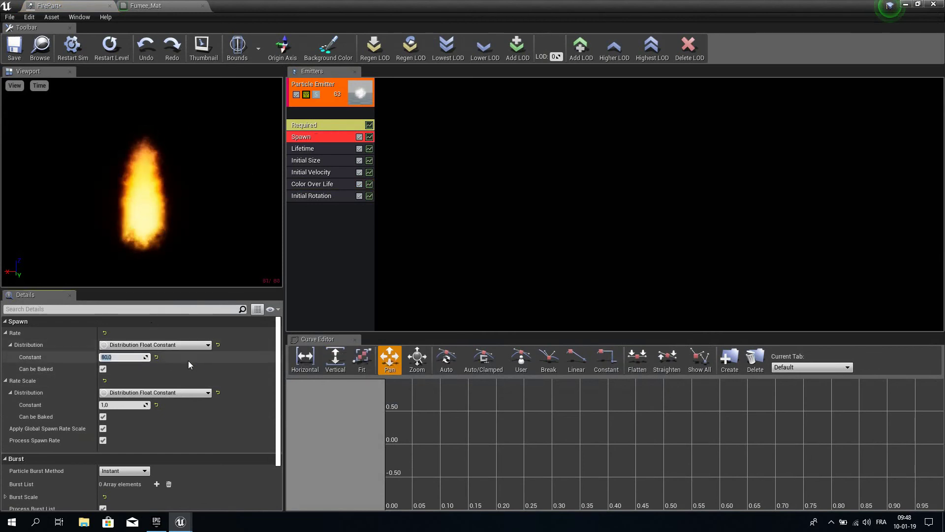
Save the FirePart particle system and check the denser fire in the level.
left_click(14, 47)
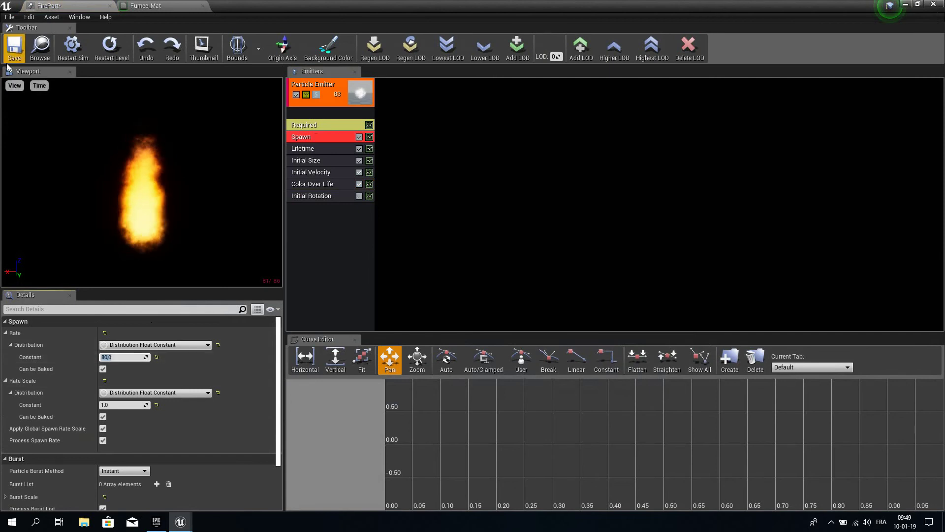
left_click(906, 4)
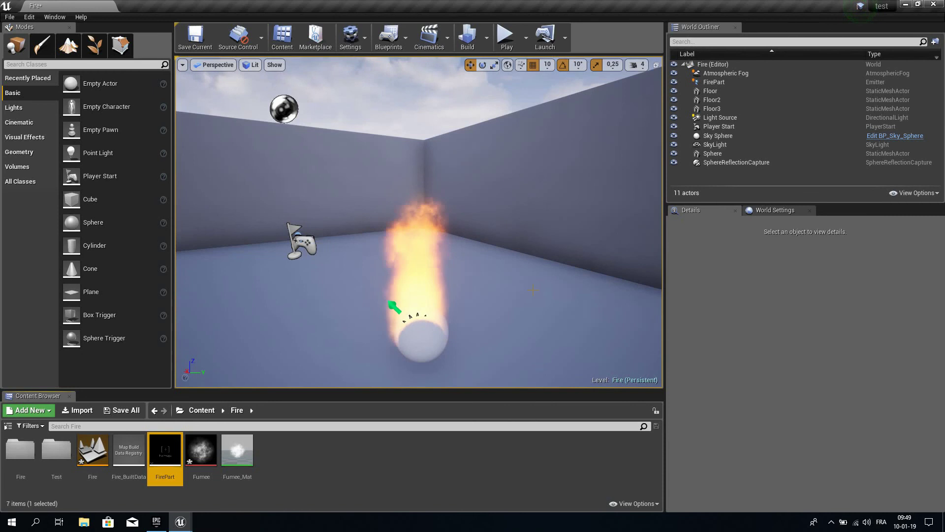
mouse_move(541, 228)
right_mouse_down()
mouse_move(556, 246)
mouse_move(572, 242)
mouse_move(531, 242)
right_mouse_up()
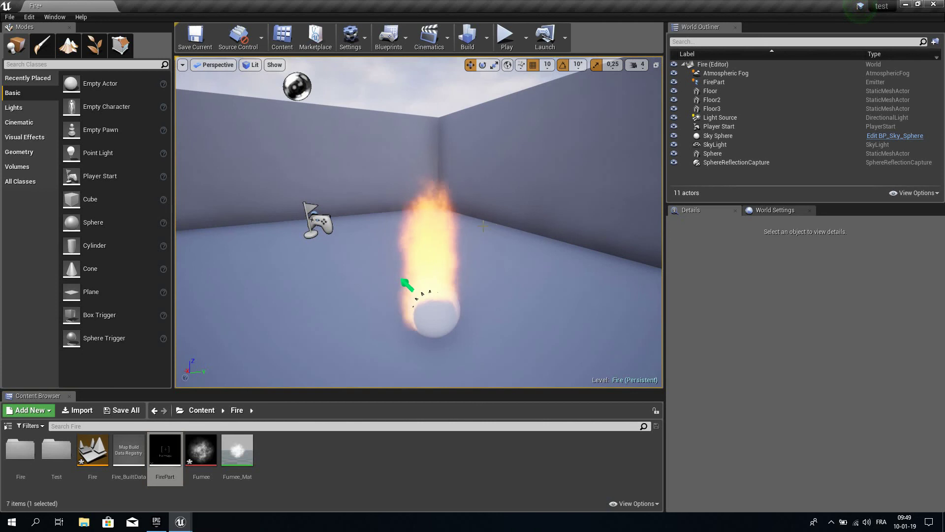
Turn off grid, rotation and scale snapping and nudge the FirePart emitter along its Y axis to centre it over the sphere.
left_click(431, 300)
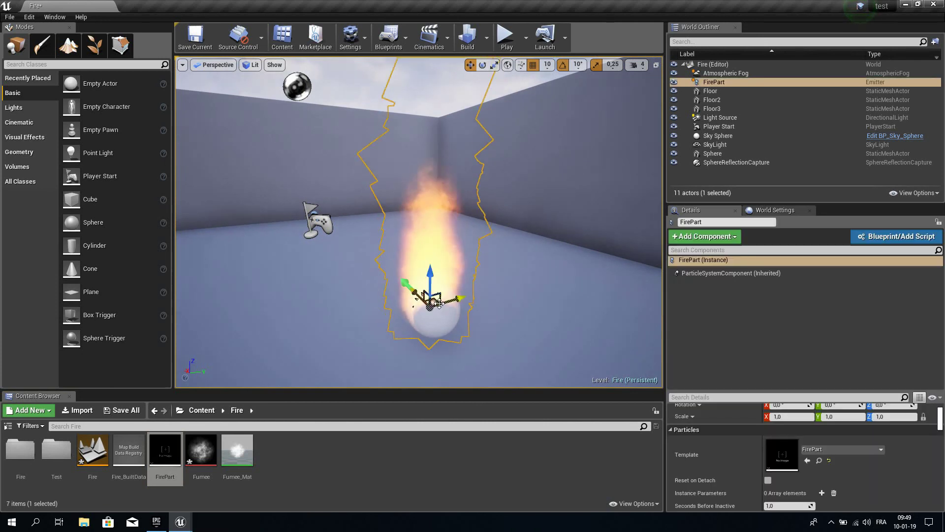
left_click_drag(456, 300, 446, 303)
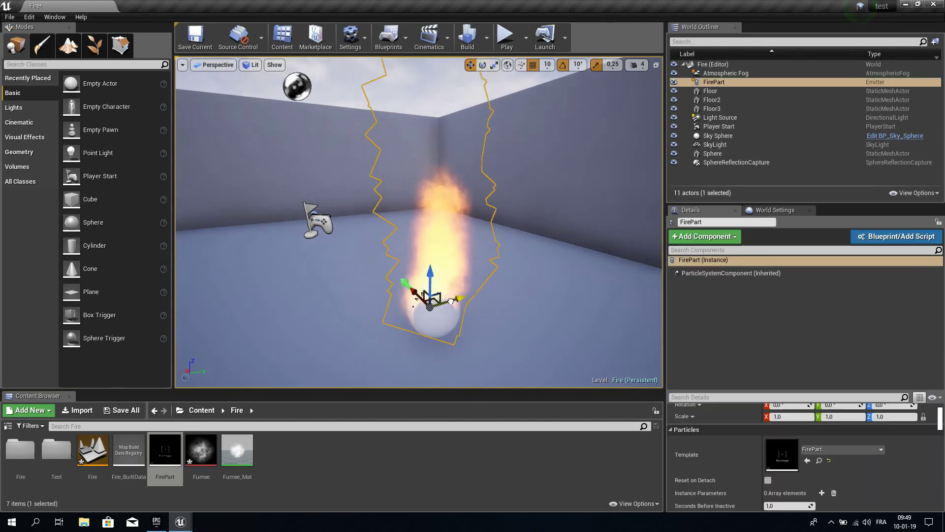
left_click(533, 65)
left_click(562, 65)
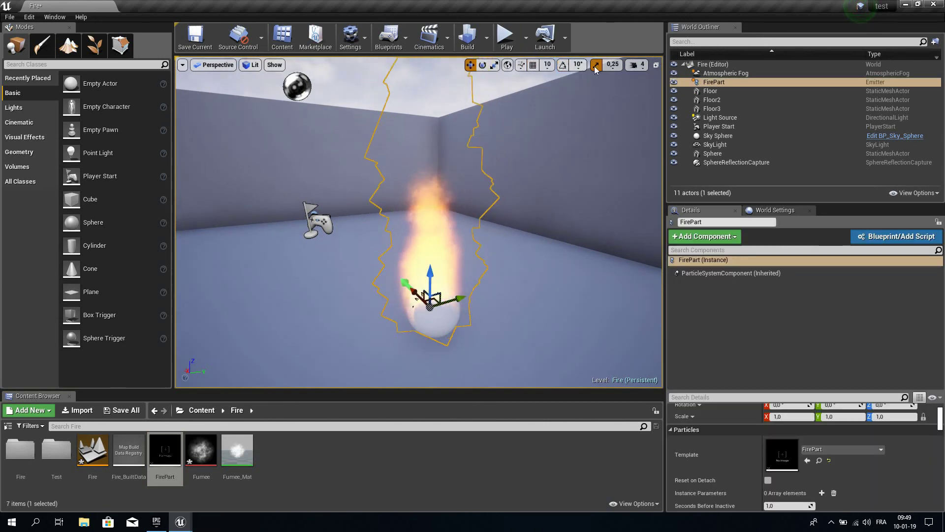
left_click(595, 64)
left_click_drag(447, 302, 451, 302)
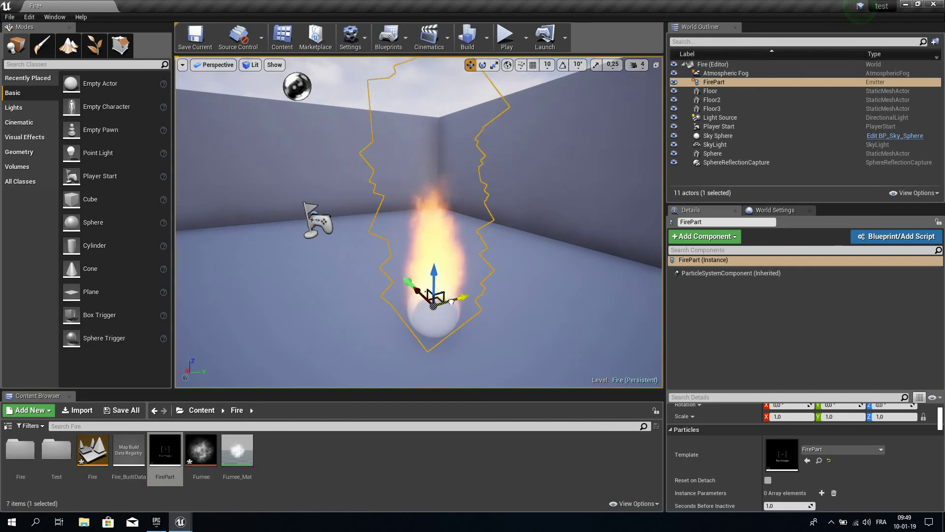
Re-enable scale, rotation and grid snapping and deselect the FirePart emitter.
left_click(595, 64)
left_click(562, 65)
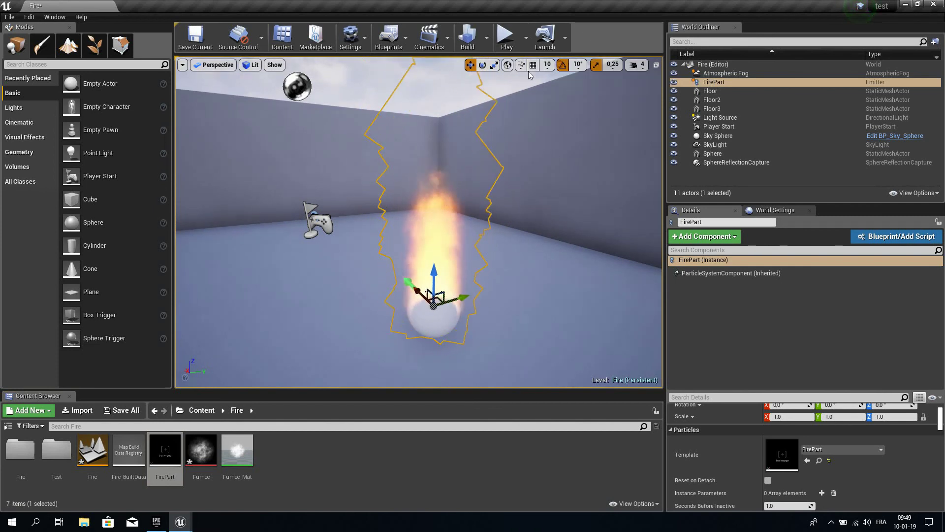
left_click(533, 65)
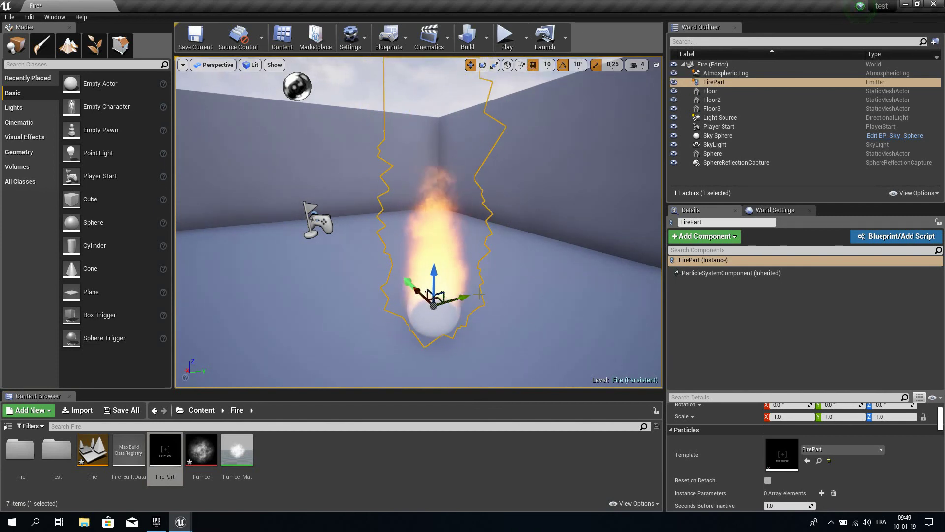
left_click(497, 336)
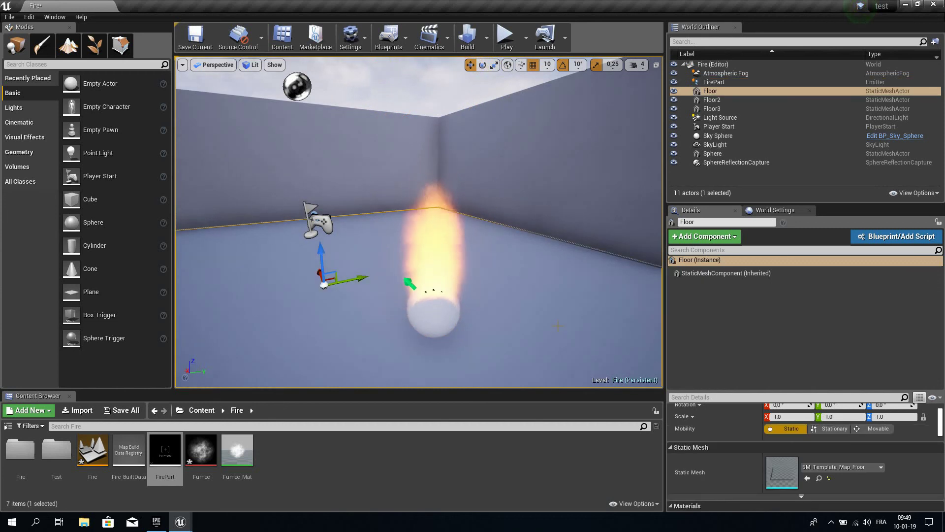
Reopen the FirePart particle system and set the Spawn module's Rate constant to 5000.
left_click(173, 449)
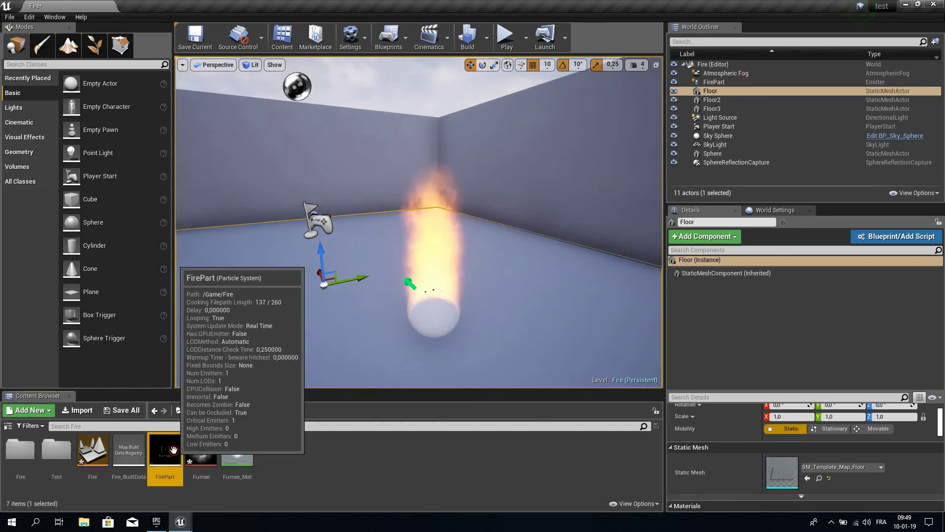
double_click(173, 450)
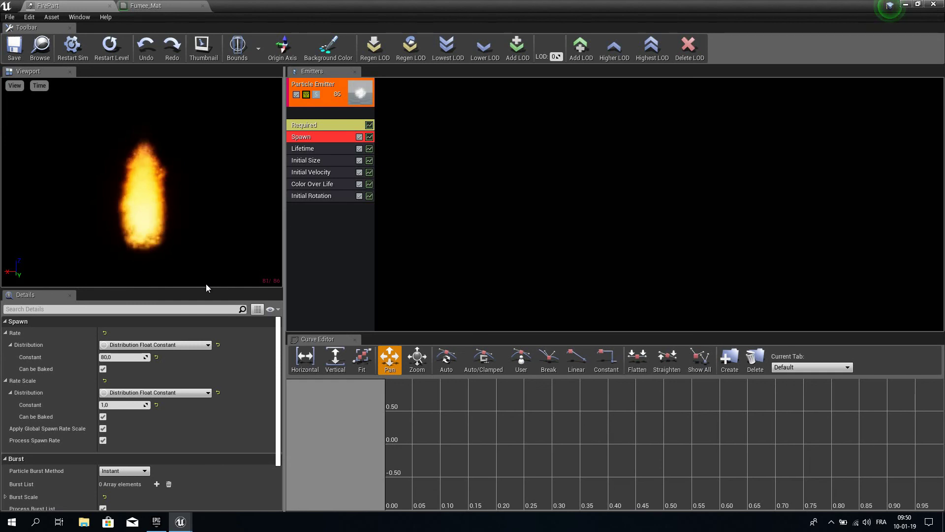
left_click(123, 357)
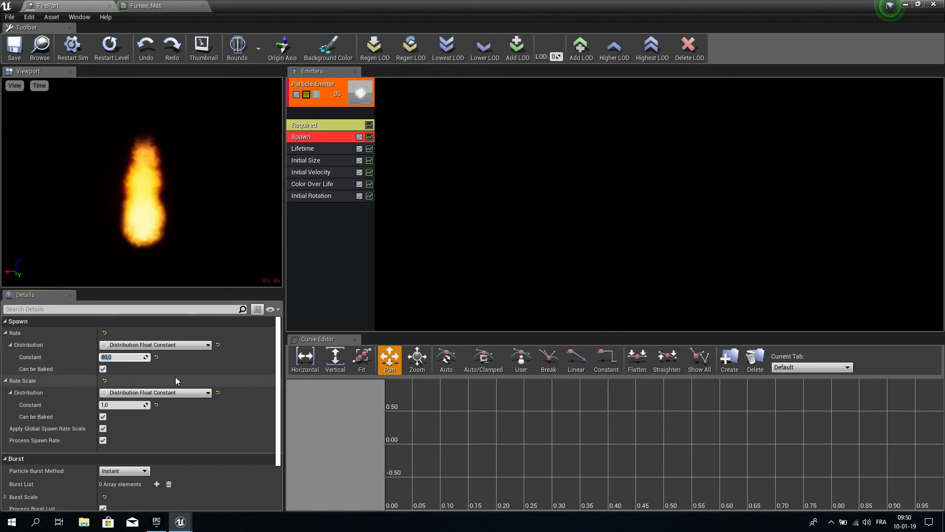
type("5000")
key("Return")
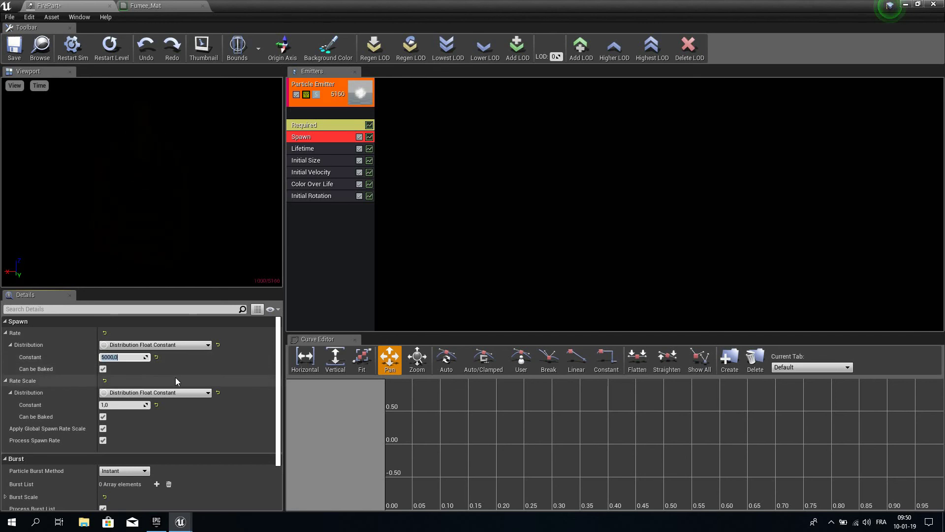
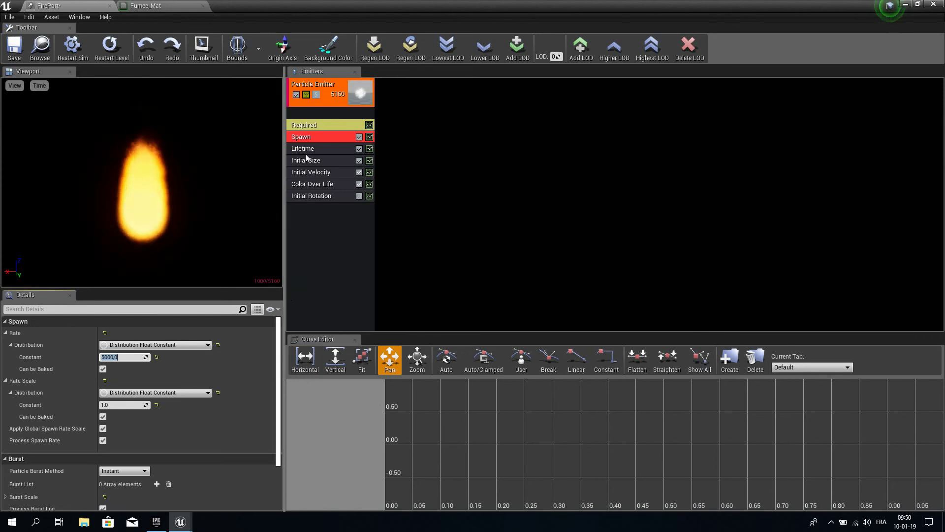
Add GPU Sprites type data to the particle emitter.
right_click(303, 115)
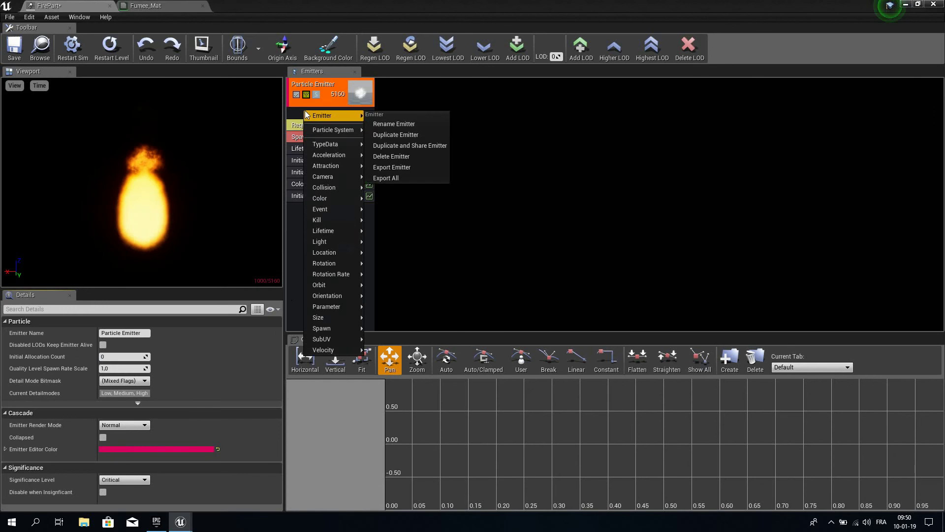
mouse_move(323, 149)
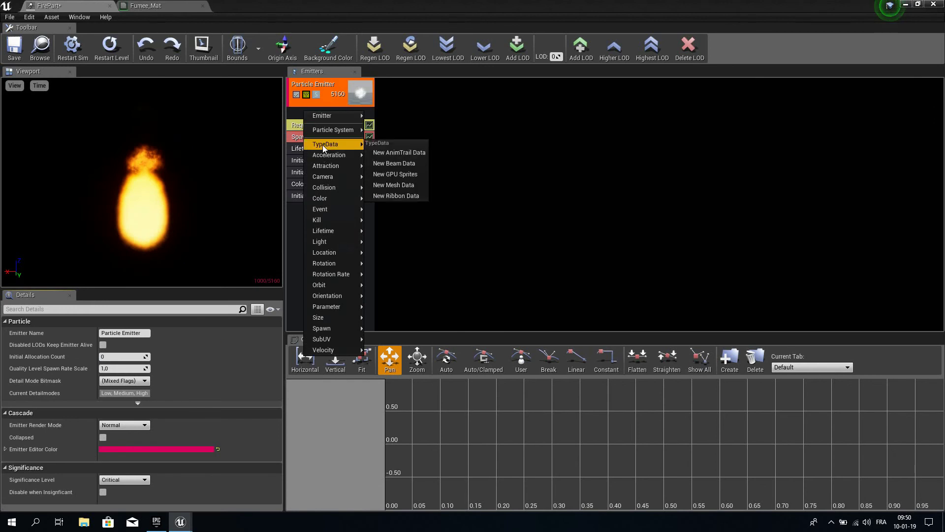
left_click(394, 174)
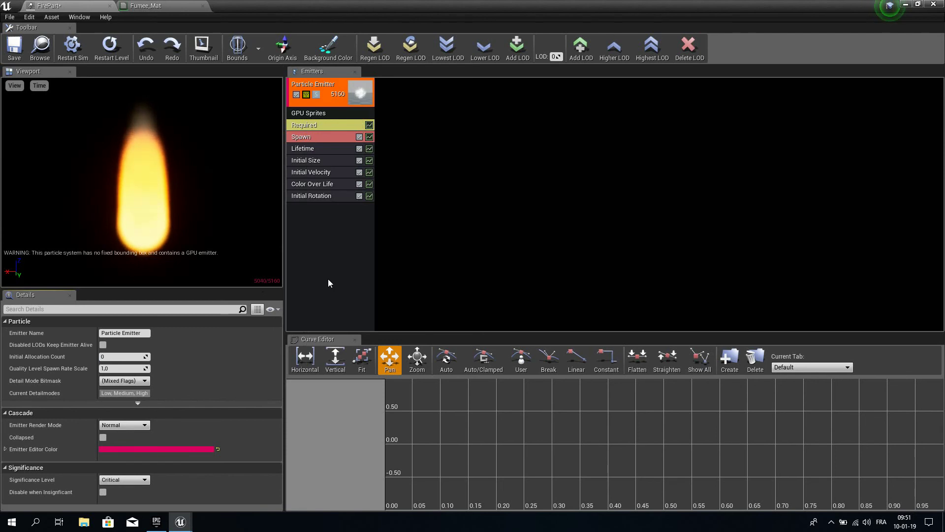
right_click(337, 211)
mouse_move(344, 213)
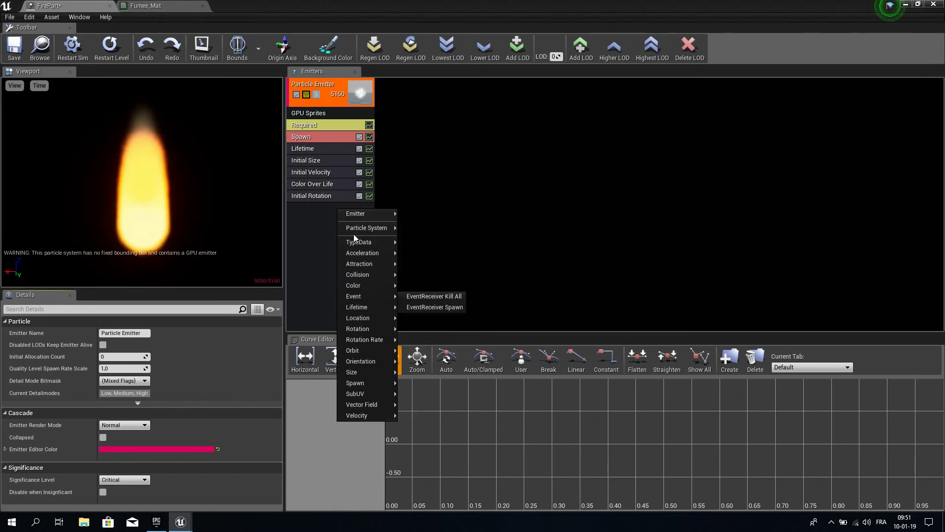
mouse_move(339, 229)
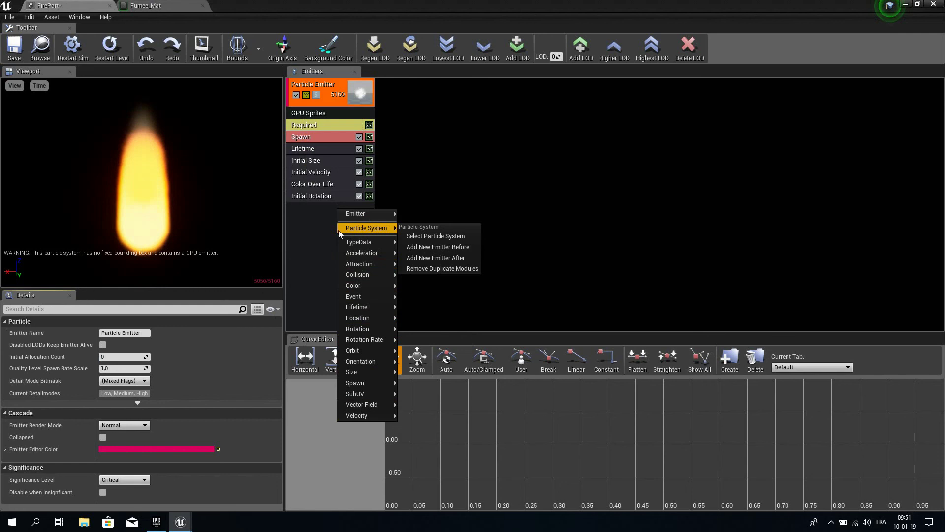
left_click(309, 237)
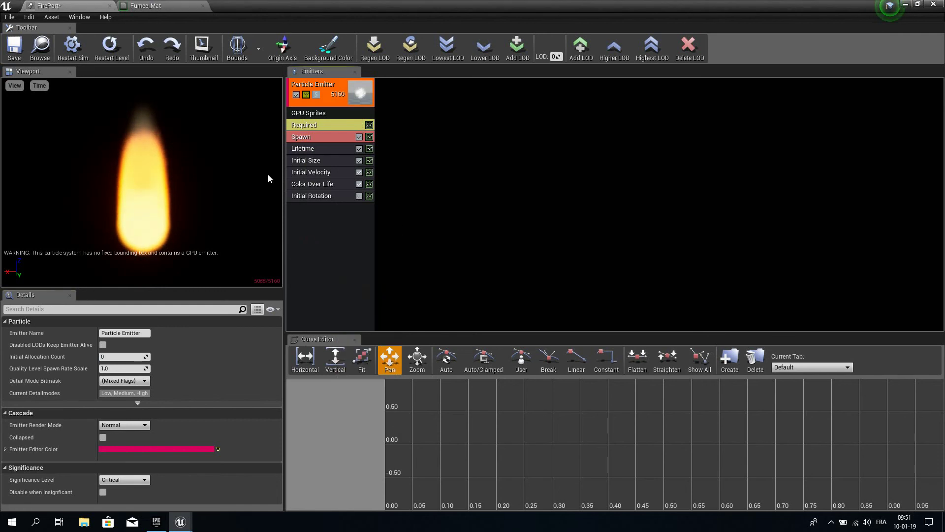
Delete the GPU Sprites module from the particle emitter.
left_click(312, 111)
right_click(312, 111)
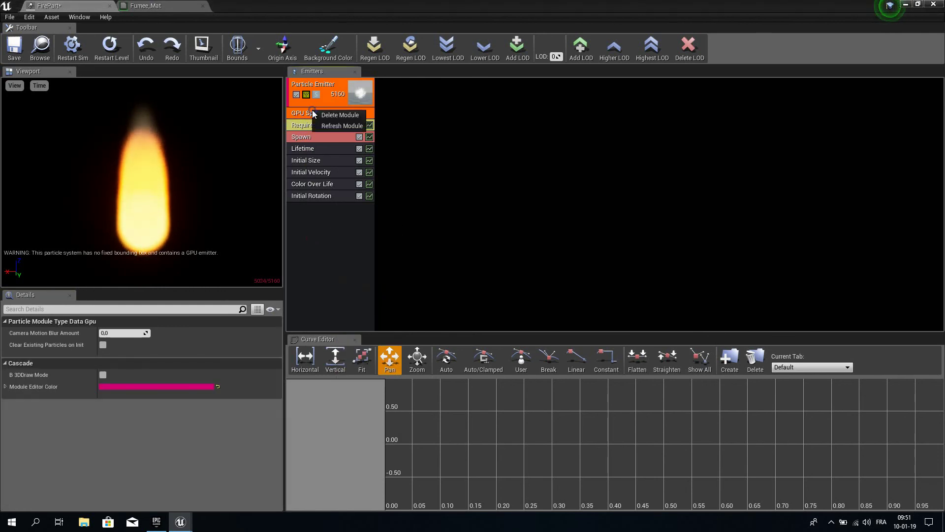
left_click(344, 116)
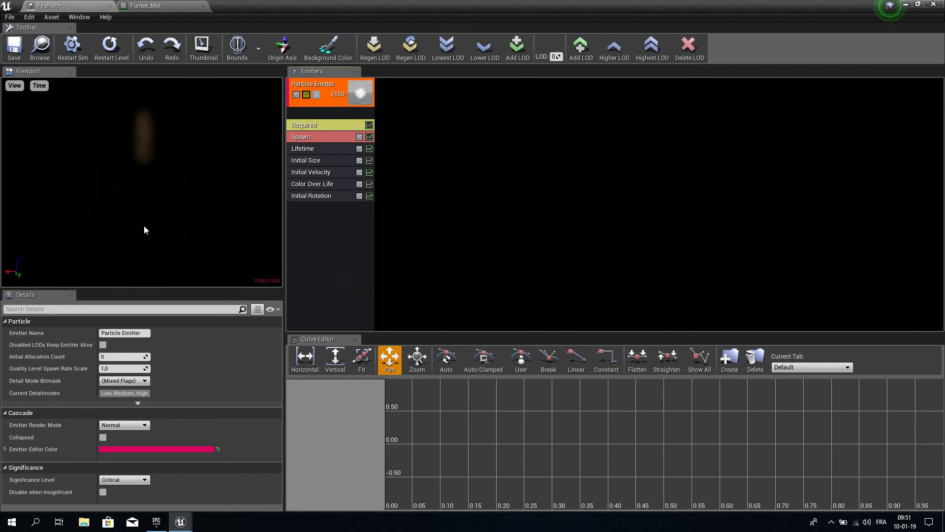
right_click(303, 242)
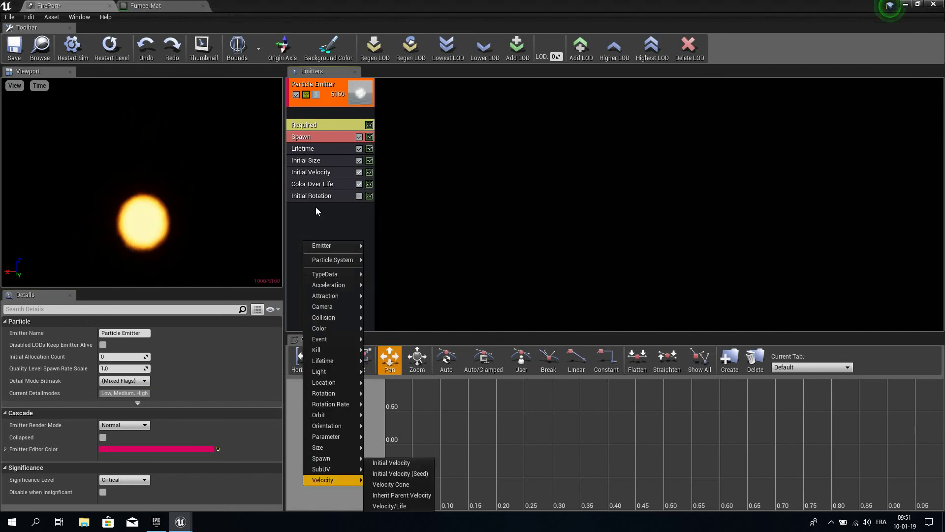
left_click(321, 223)
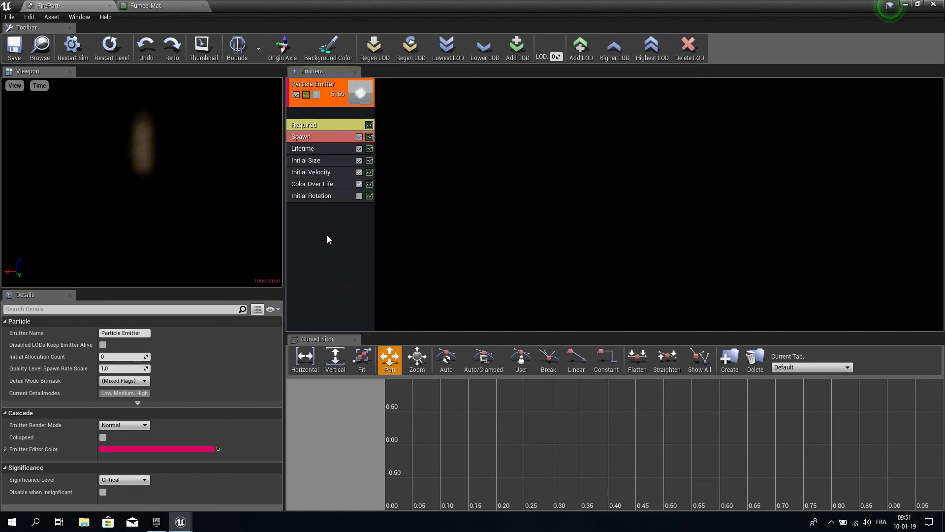
right_click(335, 114)
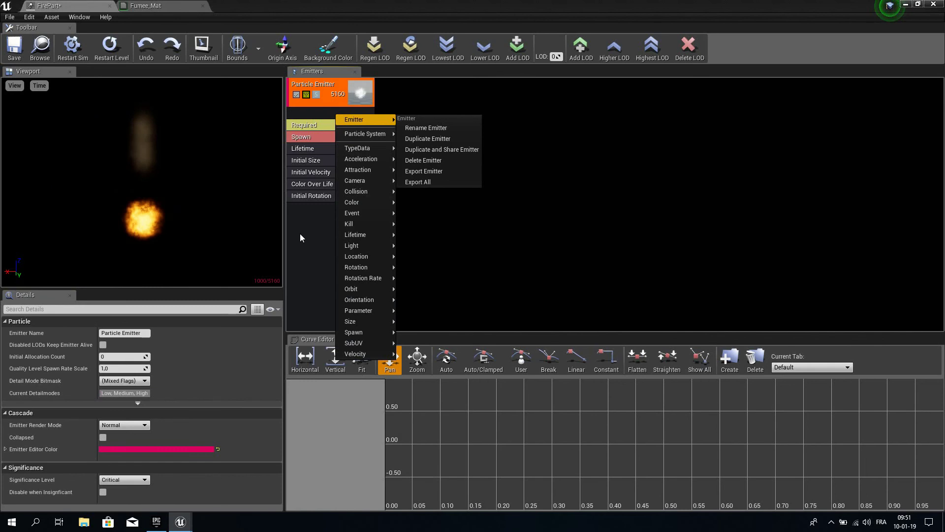
left_click(307, 242)
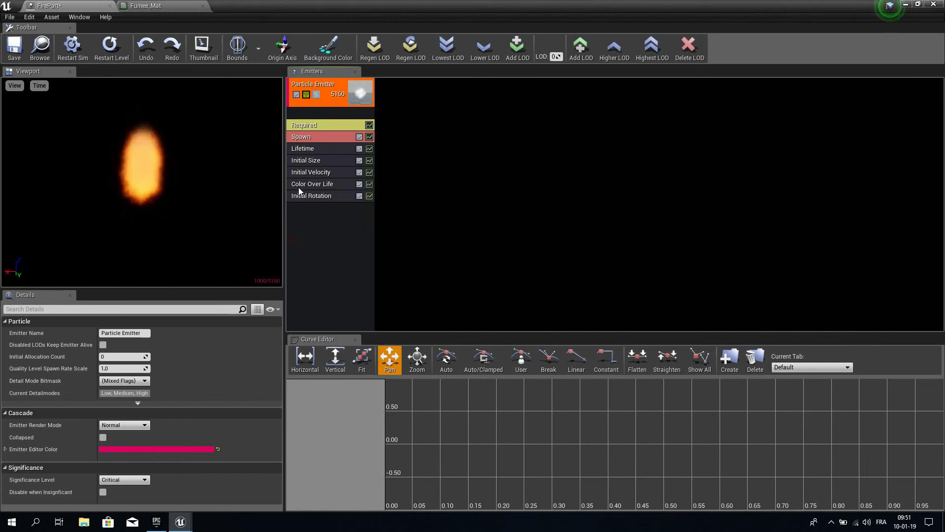
Set the Spawn module's Rate constant to 200.
left_click(301, 137)
left_click(124, 357)
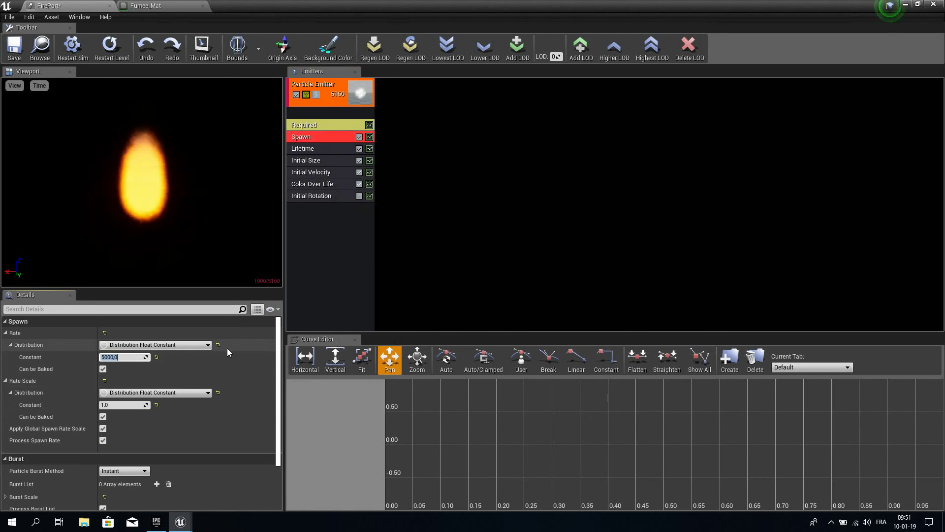
type("200")
key("Return")
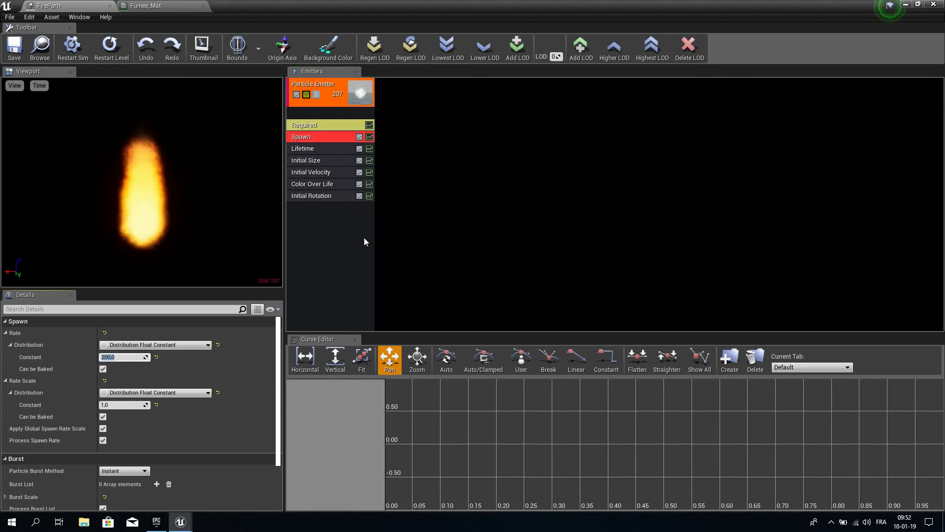
Add a Light module to the particle emitter and save FirePart.
right_click(348, 221)
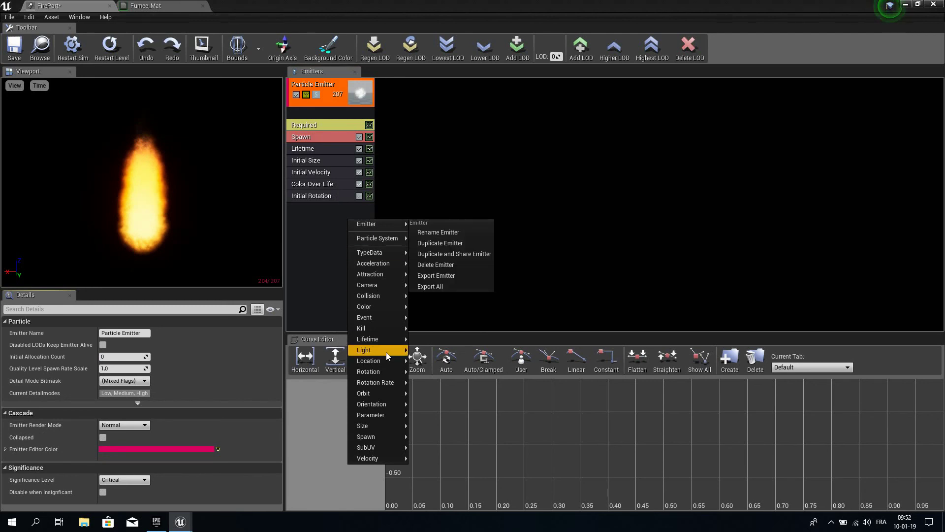
mouse_move(386, 353)
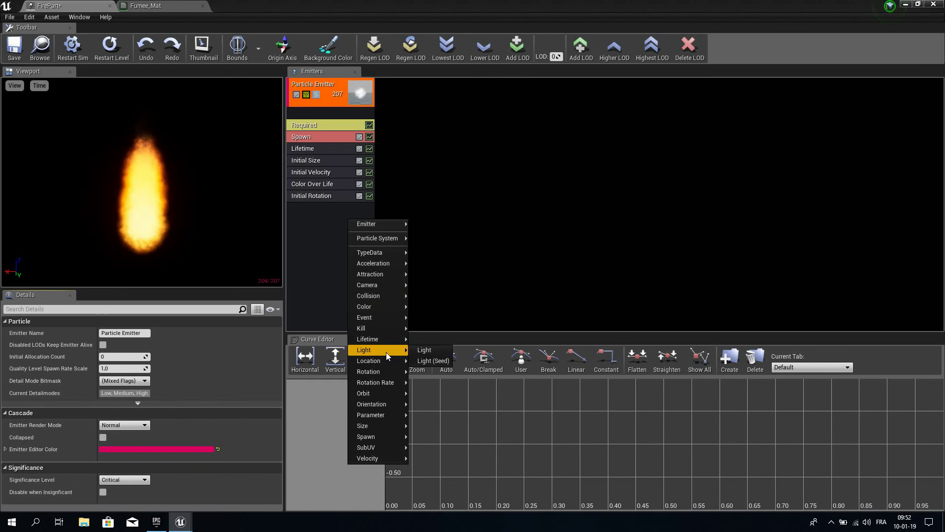
left_click(435, 350)
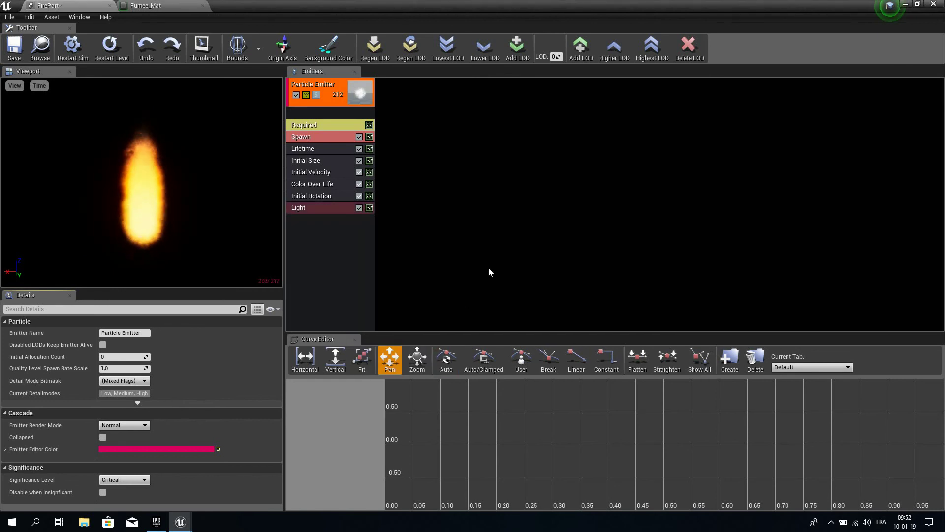
left_click(15, 52)
Shrink the FirePart editor window and place it beside the fire so the level stays in view.
double_click(239, 5)
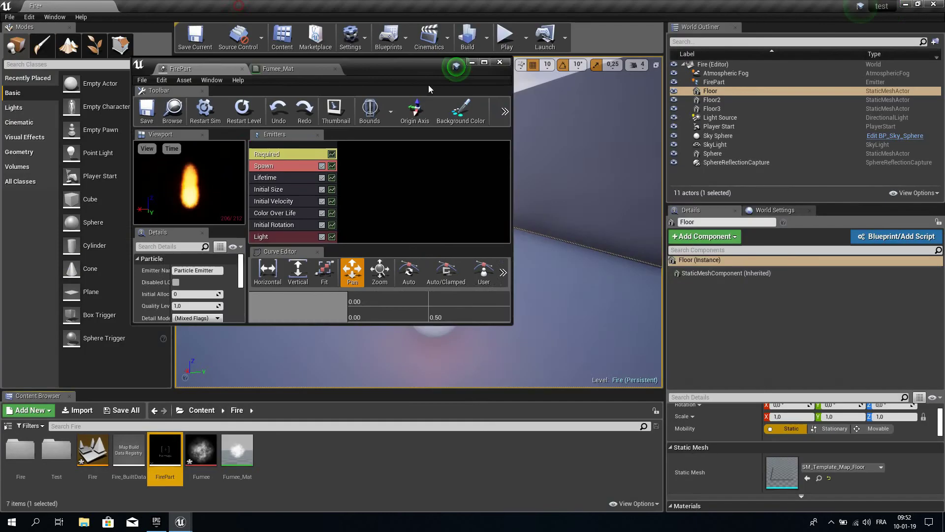
left_click_drag(428, 84, 883, 204)
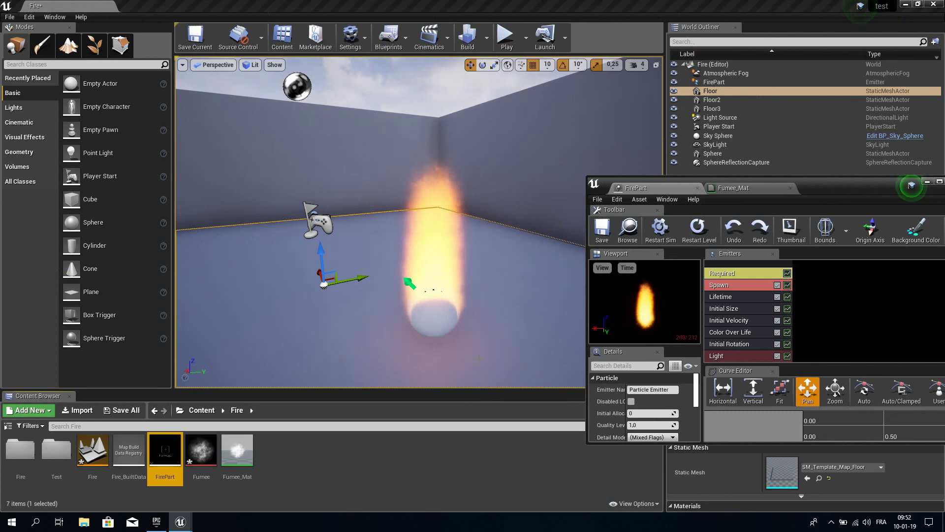
left_click_drag(837, 189, 846, 96)
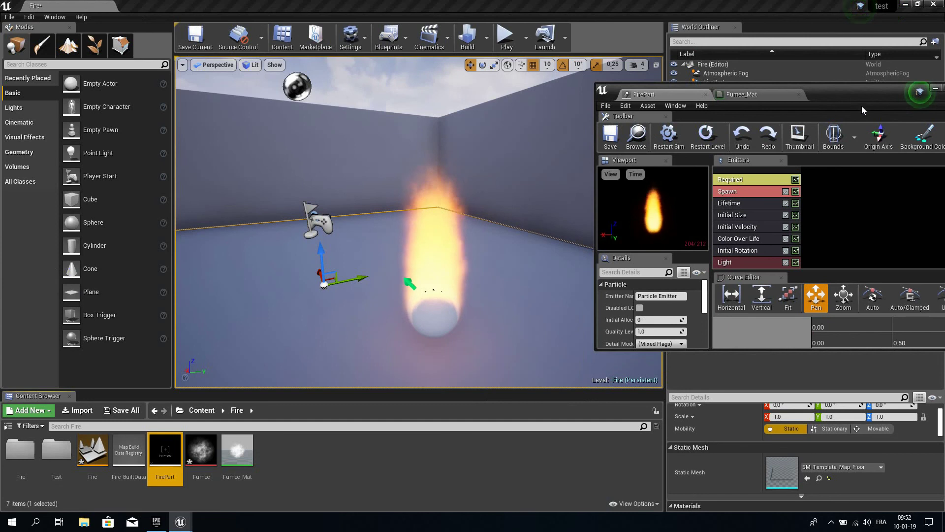
Set the Spawn module's Rate constant to 50.
left_click(736, 191)
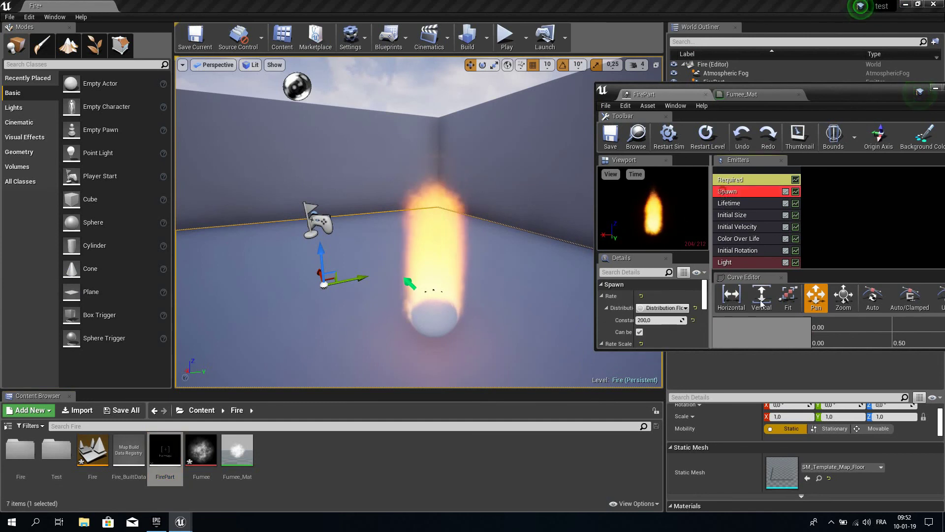
left_click(656, 321)
type("50")
key("Return")
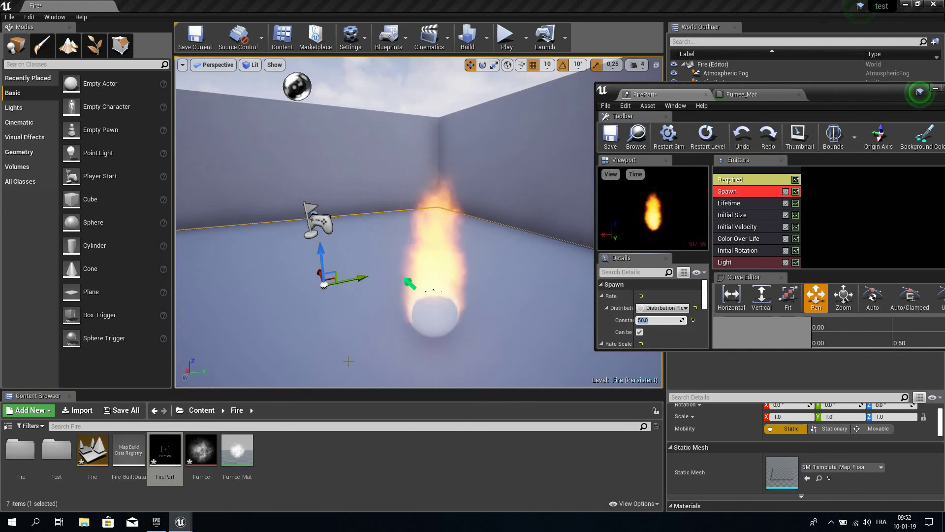
Select the Light module and inspect its light radius around the flame with Preview Light Radius temporarily enabled.
left_click(737, 262)
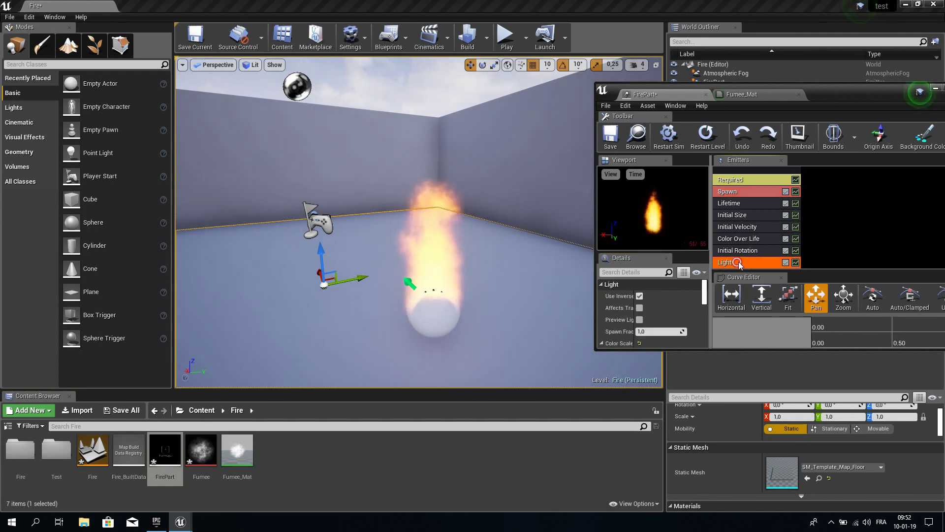
double_click(835, 91)
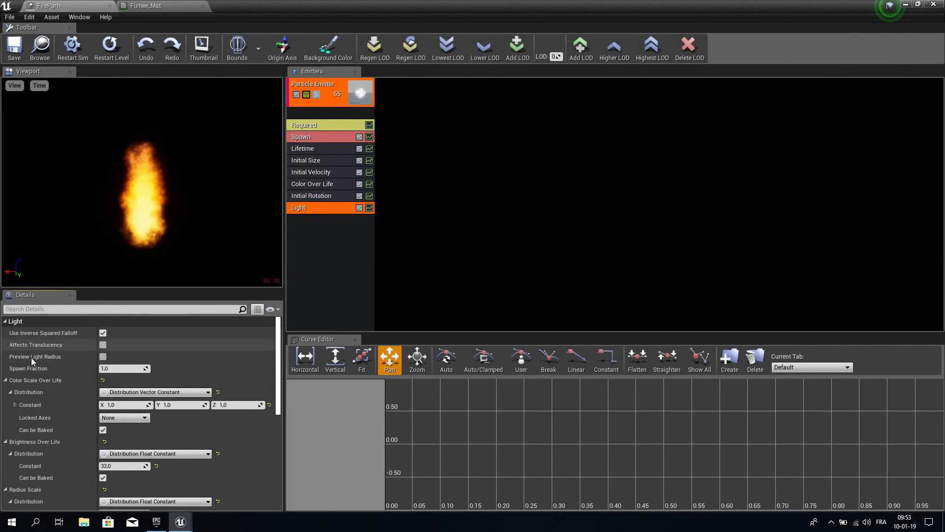
left_click(103, 357)
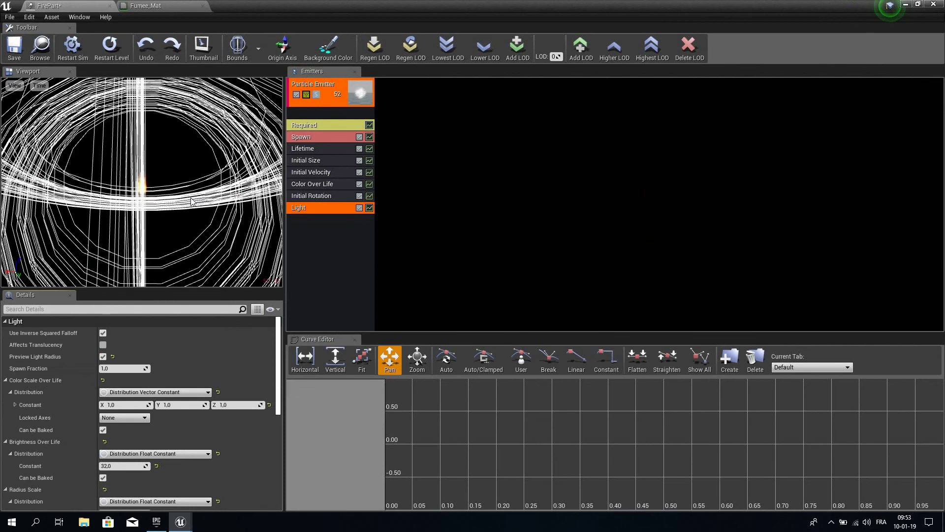
mouse_move(191, 201)
right_mouse_down()
mouse_move(202, 165)
mouse_move(261, 129)
mouse_move(183, 198)
right_mouse_up()
scroll(198, 200, "up", 8)
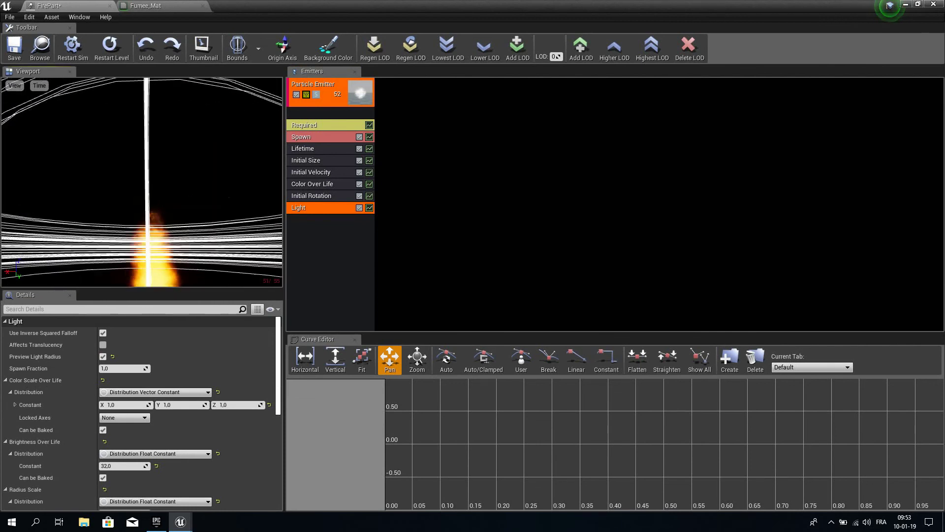
right_click_drag(94, 198, 120, 194)
scroll(143, 187, "down", 4)
scroll(145, 186, "up", 2)
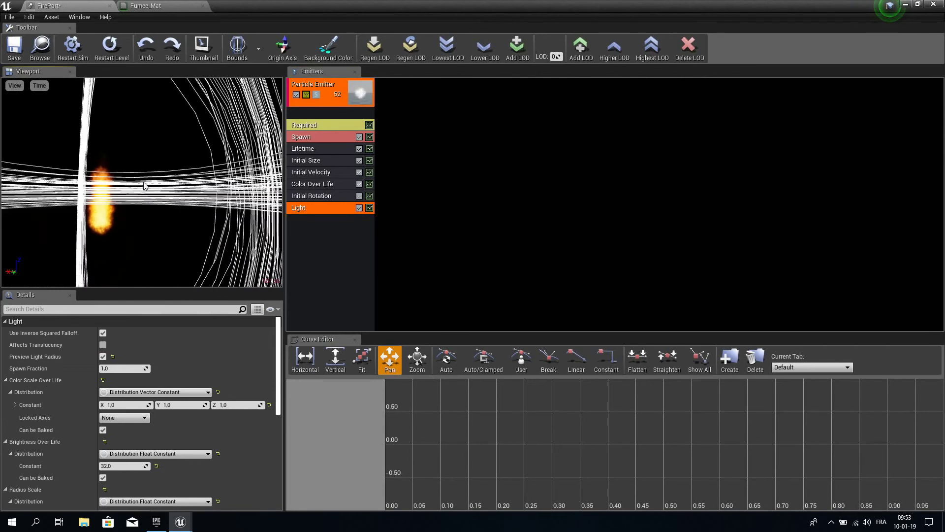
left_click(103, 358)
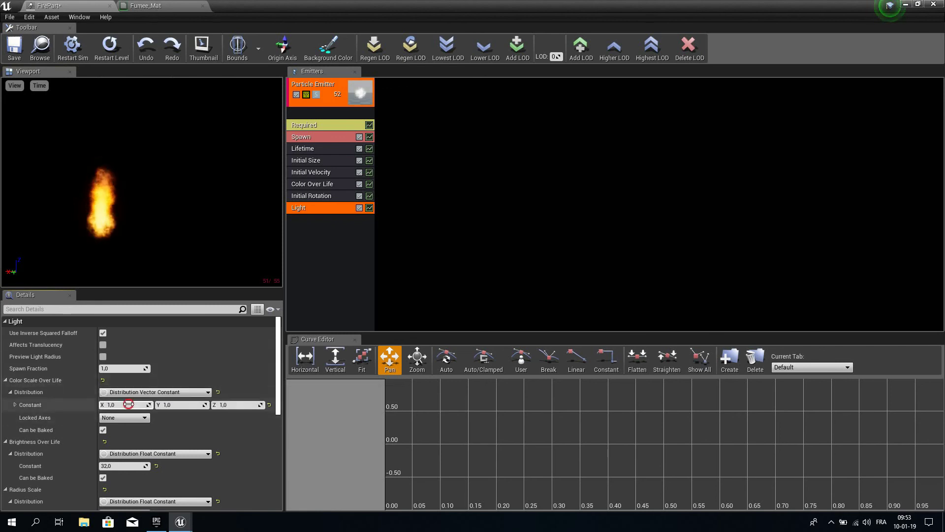
Arrange the FirePart editor and the level editor side by side, each filling half of the screen.
left_click_drag(419, 4, 944, 172)
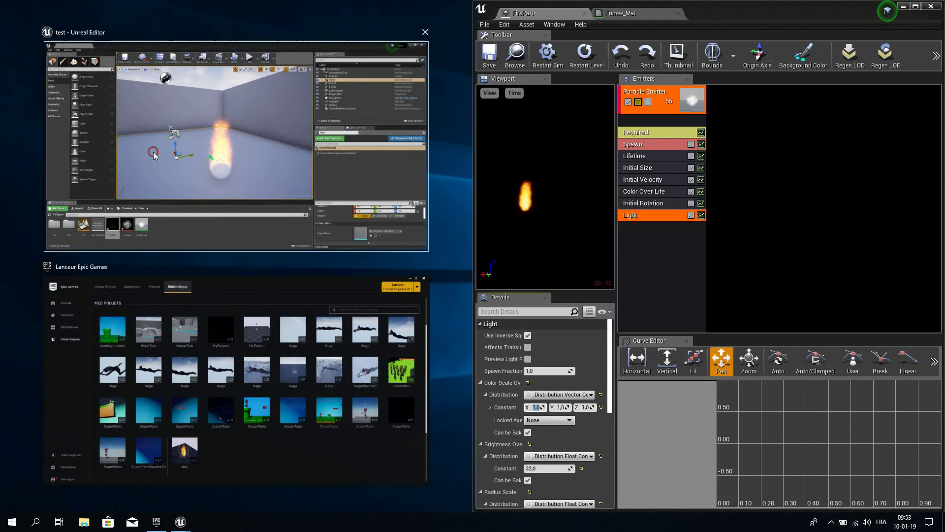
left_click(387, 190)
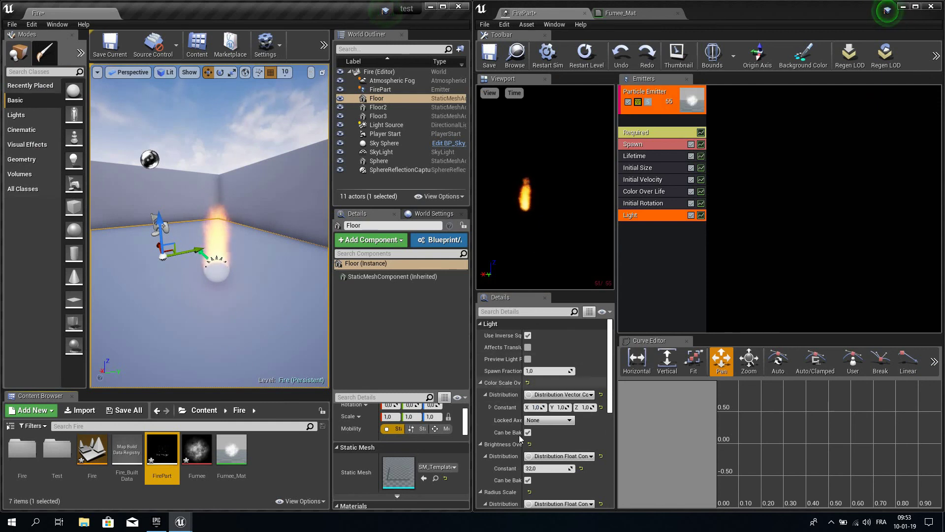
Set the Light module's Color Scale Over Life constant to 20 on X, Y and Z and check the glow around the fire.
left_click(536, 407)
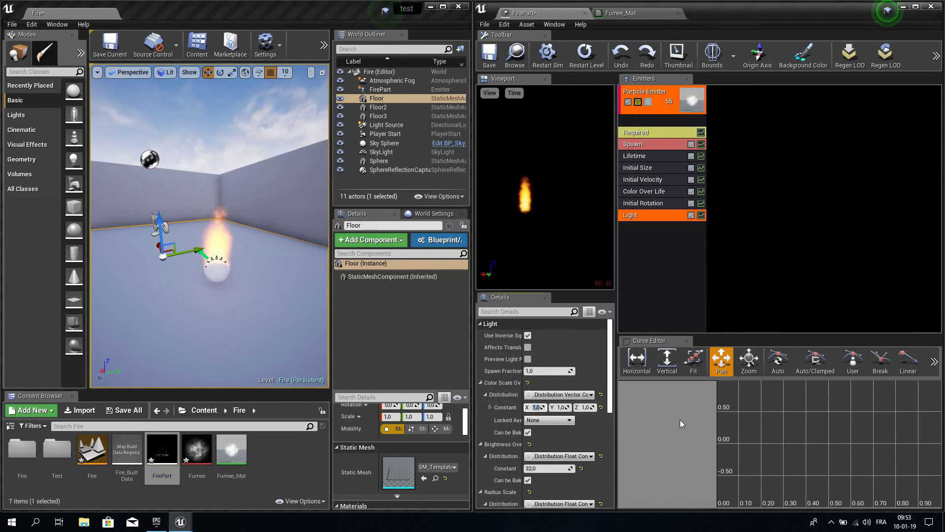
type("20")
key("Tab")
type("20")
key("Tab")
type("20")
key("Tab")
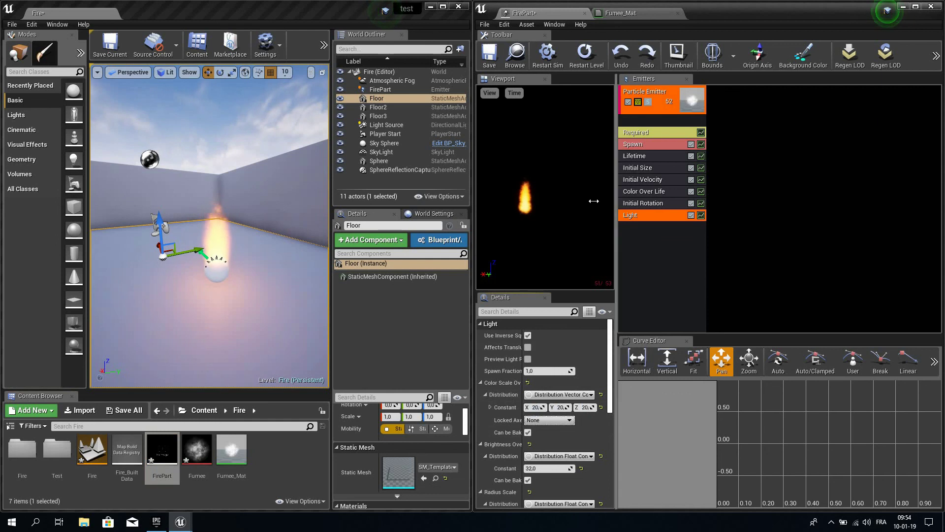
key("w")
right_click_drag(240, 282, 240, 263)
key("s")
key("w")
key("s")
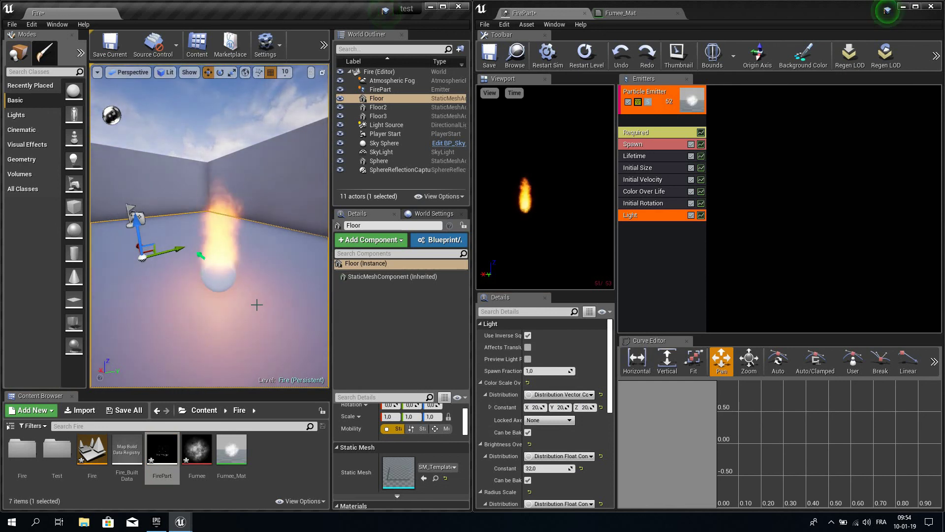
Try a Color Scale Over Life constant of 800 on X, Y and Z and view the lit room.
left_click(535, 407)
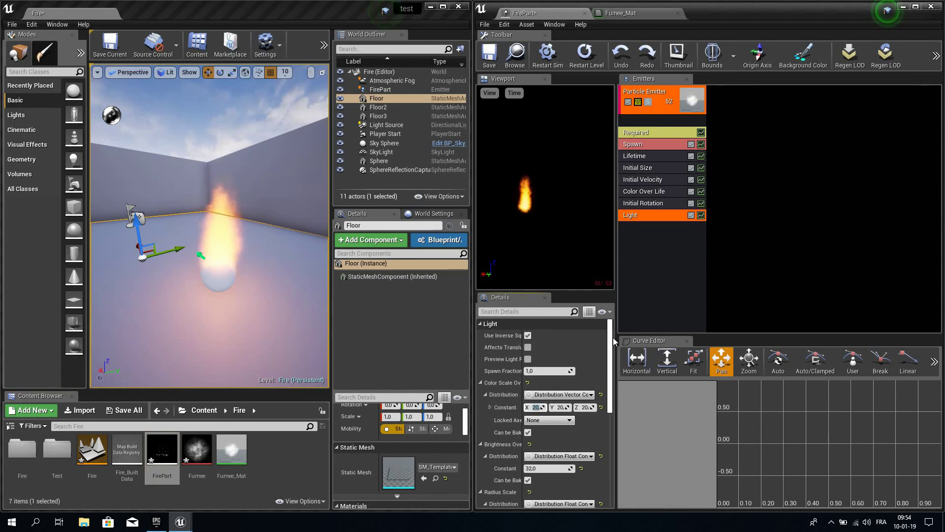
type("800")
key("Tab")
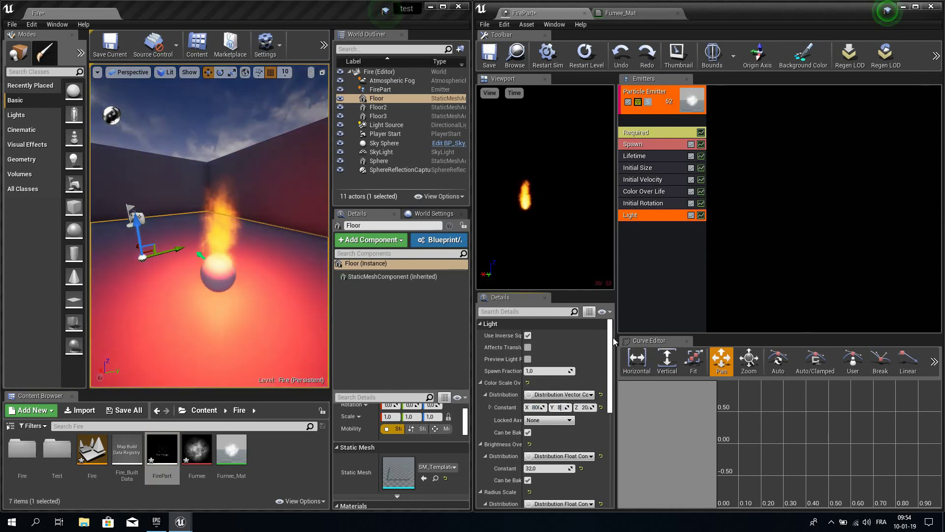
key("Tab")
type("800")
key("Tab")
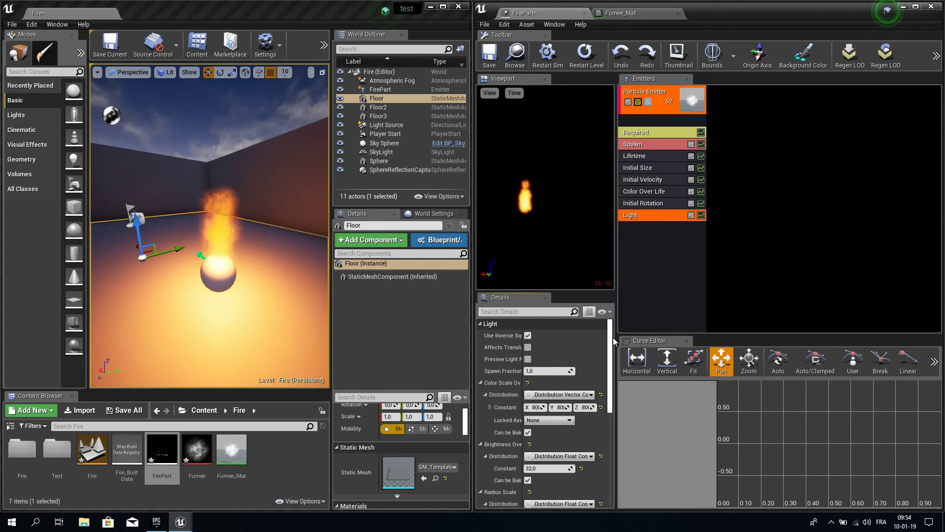
right_click_drag(256, 241, 247, 214)
key("s")
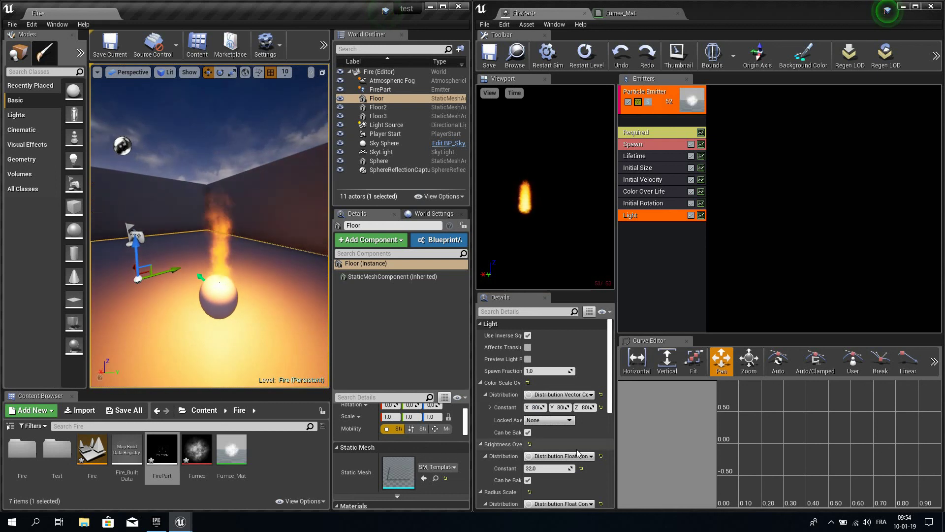
Try a Color Scale Over Life constant of 10 on X, Y and Z for the Light module.
left_click(535, 407)
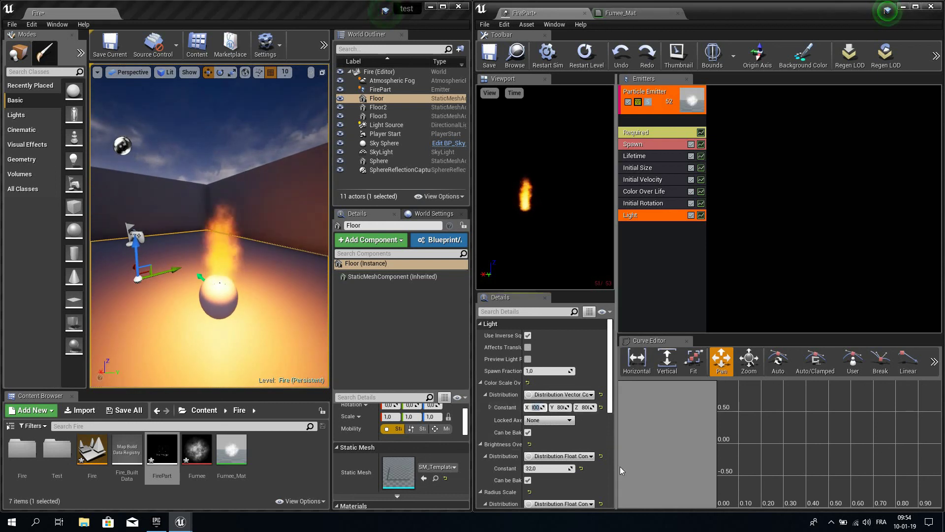
type("10")
key("Return")
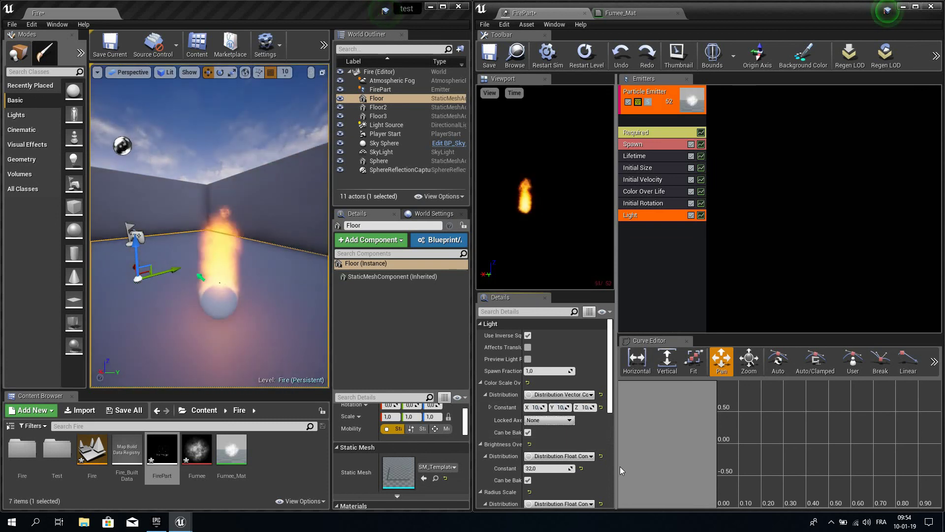
Set the Light module's Color Scale Over Life constant to 30 on X, Y and Z.
left_click(535, 407)
type("30")
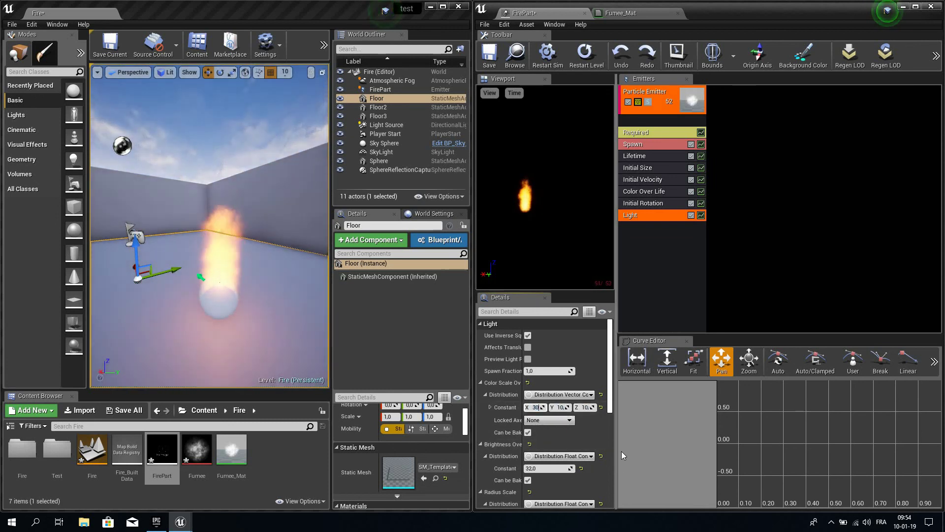
key("Return")
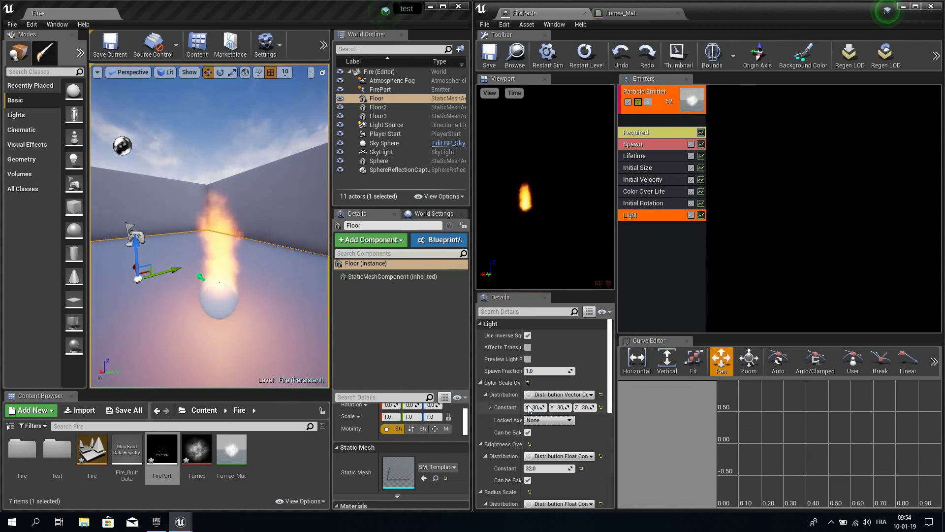
left_click_drag(732, 13, 679, 96)
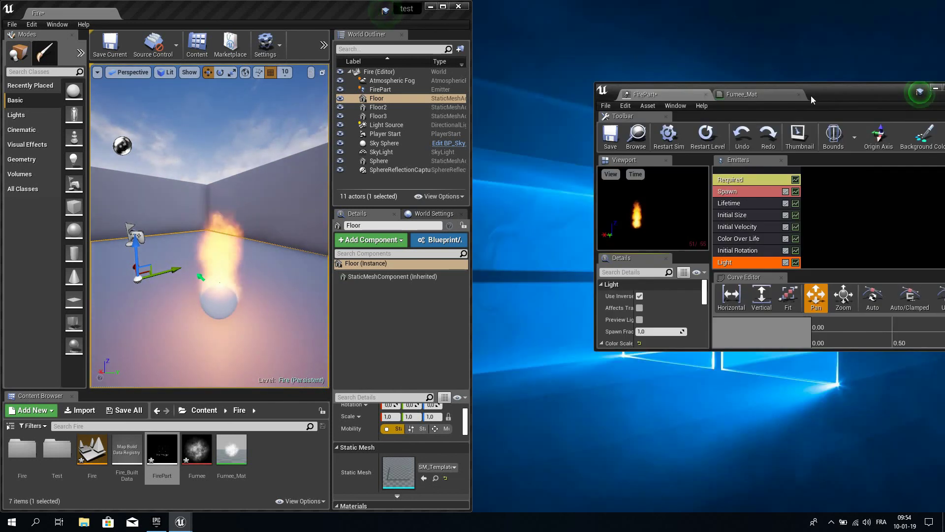
double_click(839, 91)
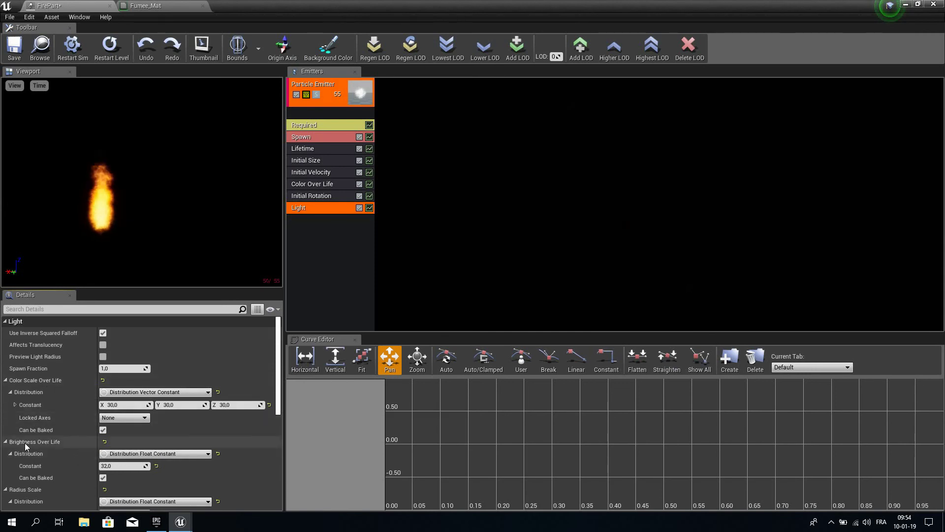
left_click_drag(501, 2, 944, 96)
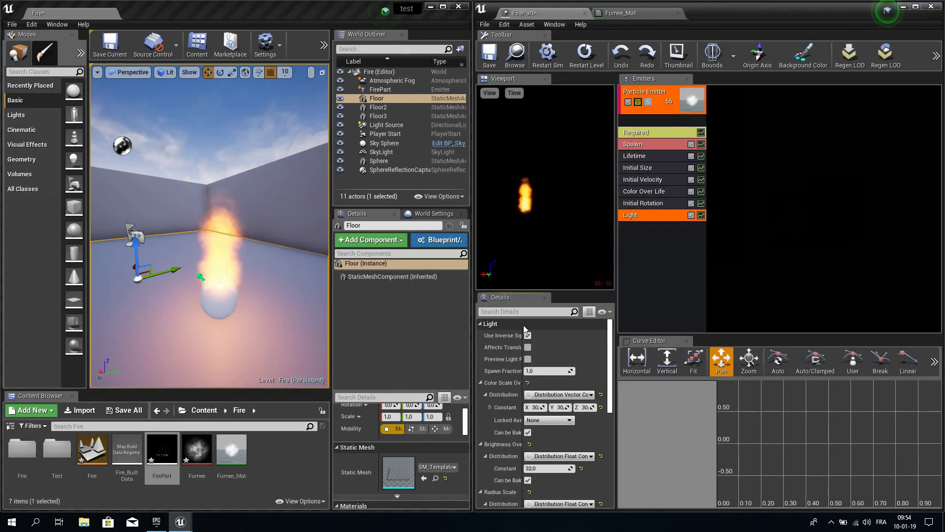
Try Brightness Over Life constants of 0, 1 and 100 for the Light module.
left_click(544, 469)
type("0")
key("Return")
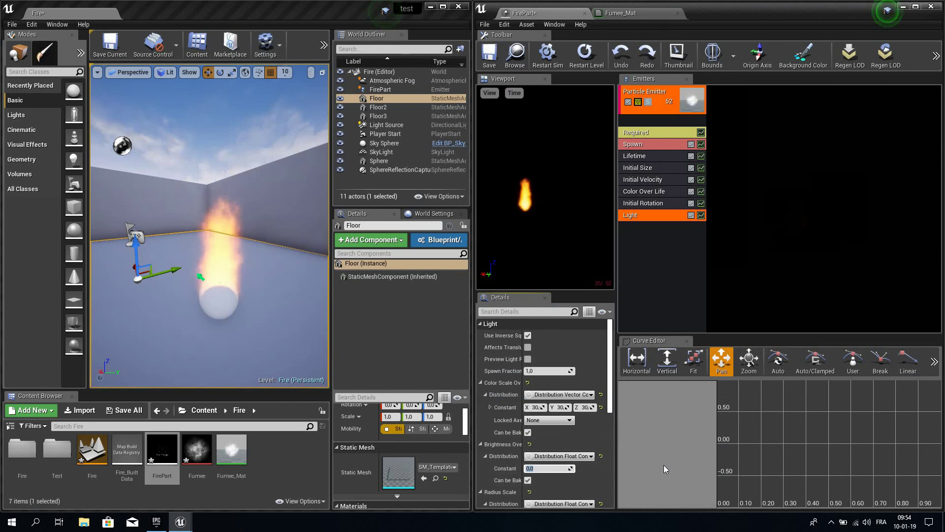
type("1")
key("Return")
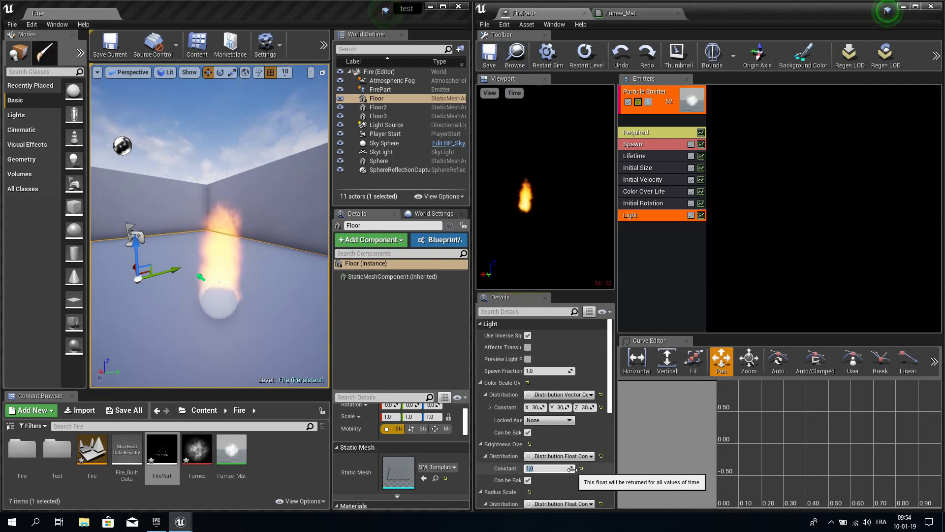
type("100")
key("Return")
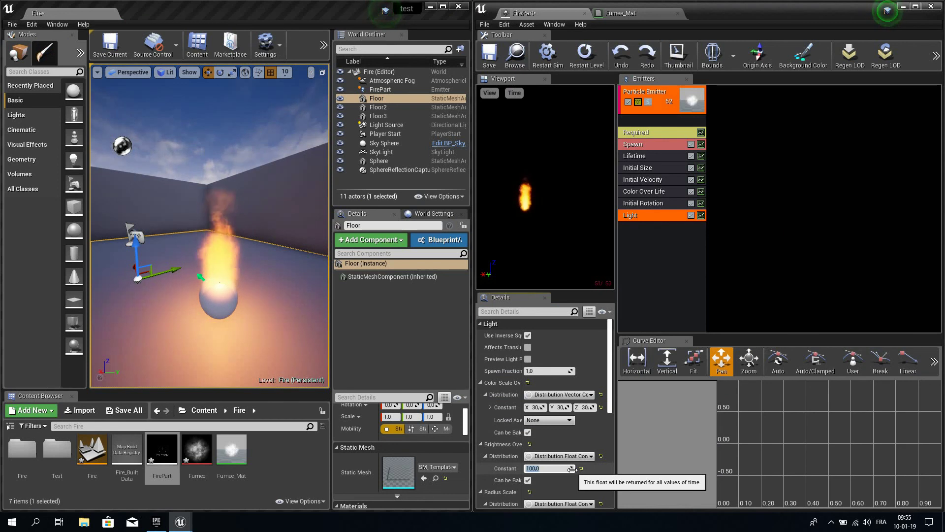
Set the Light module's Brightness Over Life constant to 20.
type("20")
key("Return")
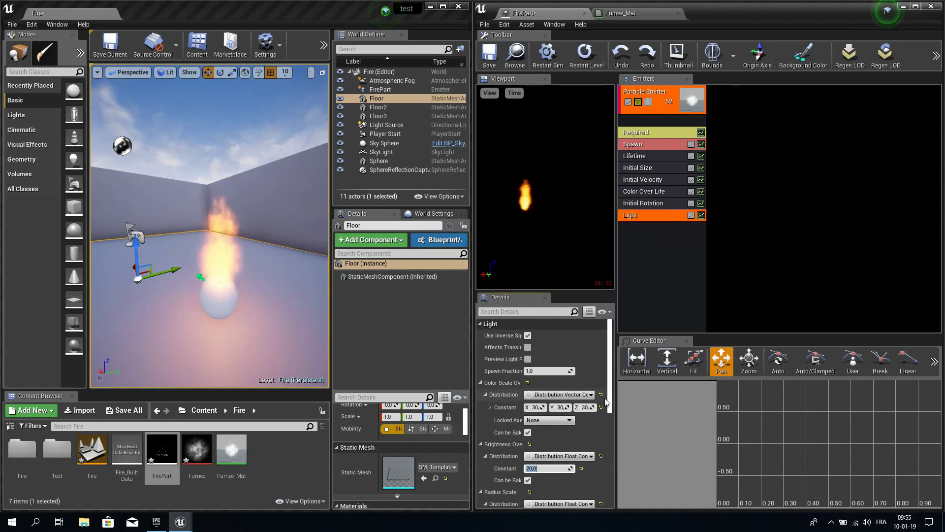
Set the Light module's Radius Scale constant to 1.
scroll(609, 403, "down", 4)
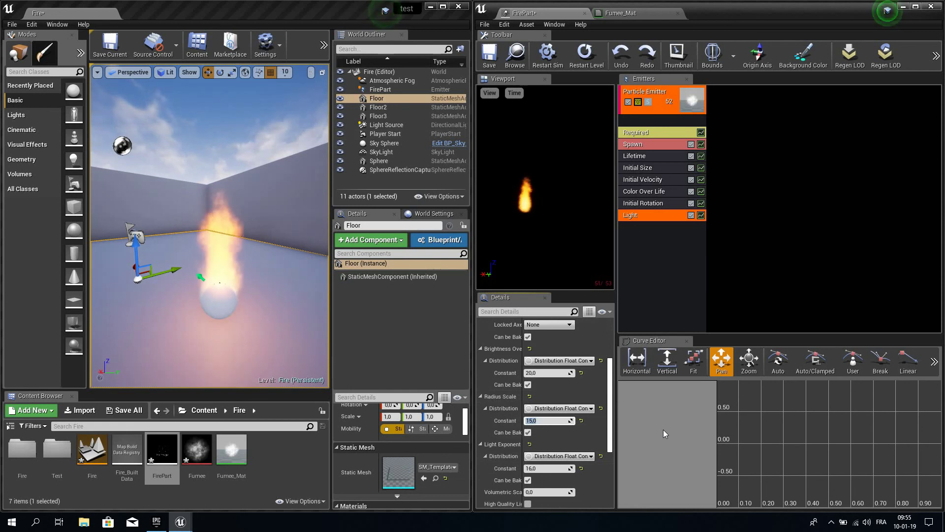
type("1")
key("Return")
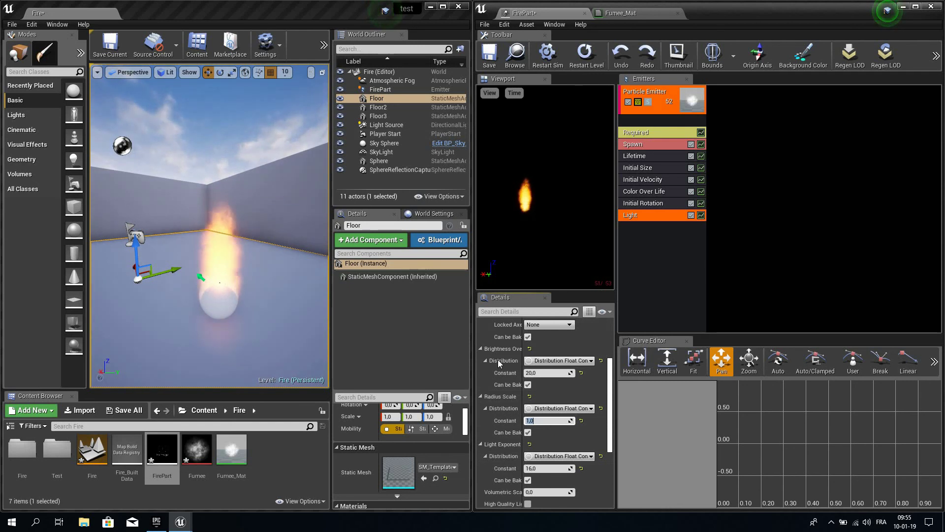
Enable Preview Light Radius in the Light module and bring the radius wireframe around the flame into view.
left_click_drag(609, 397, 554, 344)
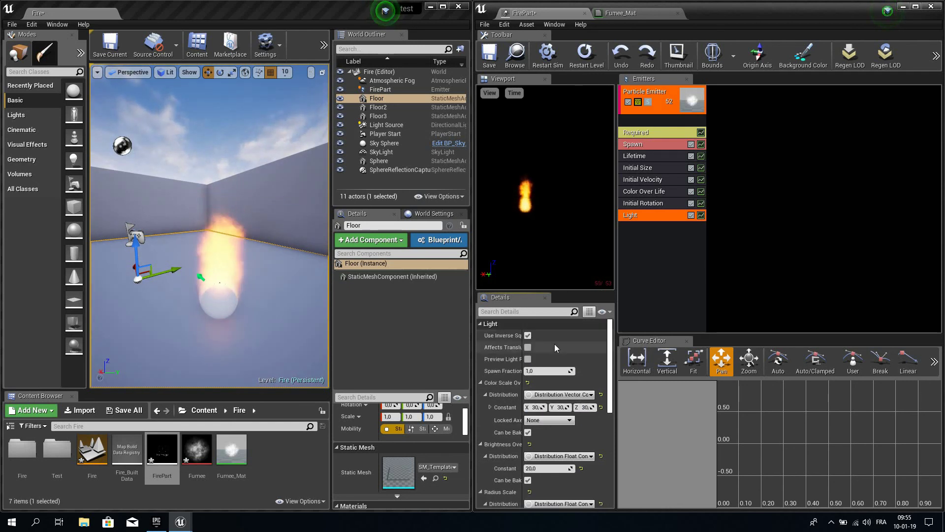
left_click(527, 359)
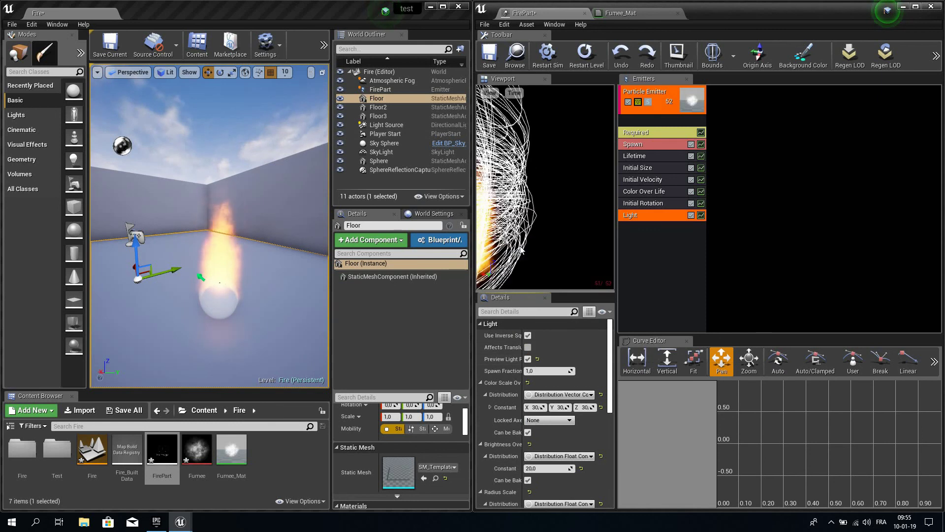
left_click_drag(521, 249, 579, 196)
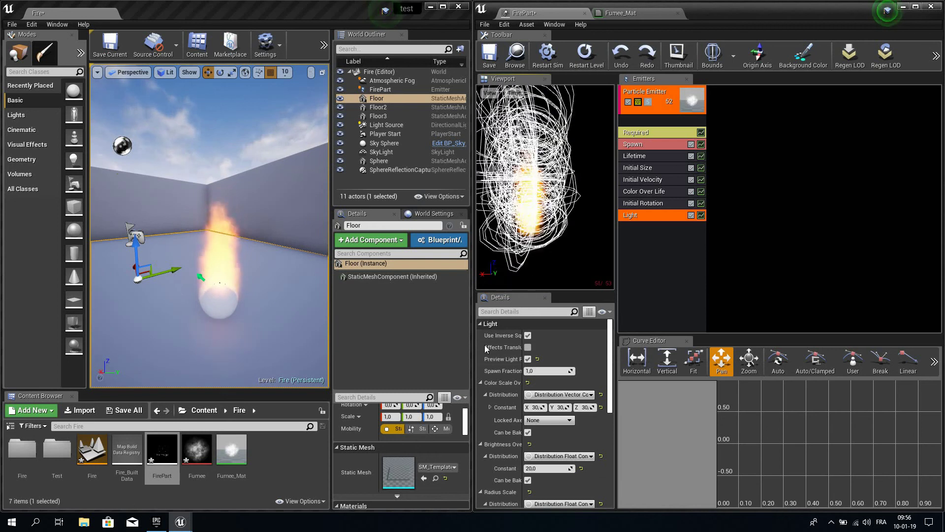
Set the Light module's Radius Scale constant to 5.
left_click_drag(611, 363, 618, 409)
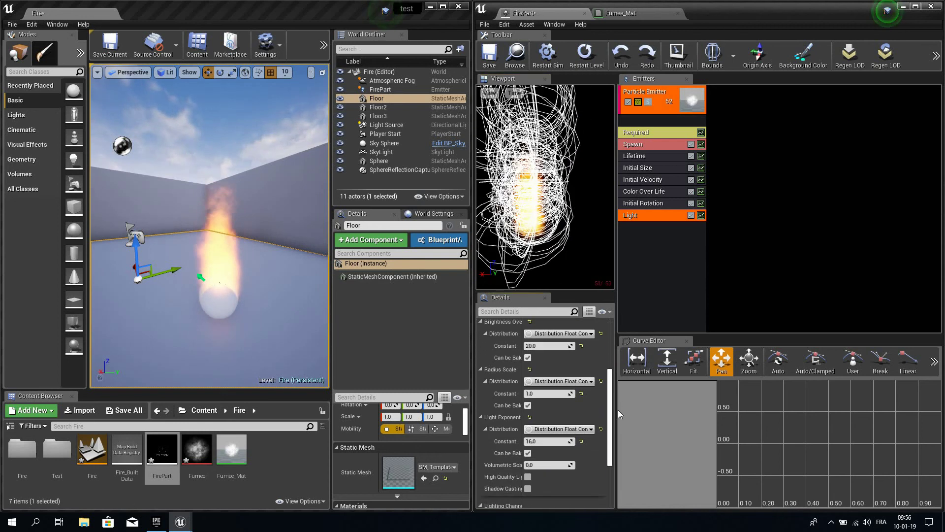
left_click(546, 393)
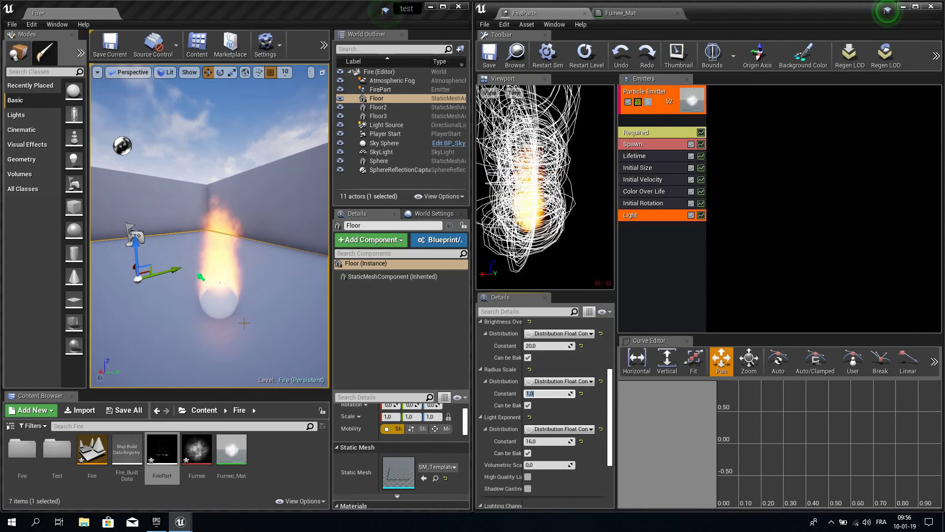
key("Return")
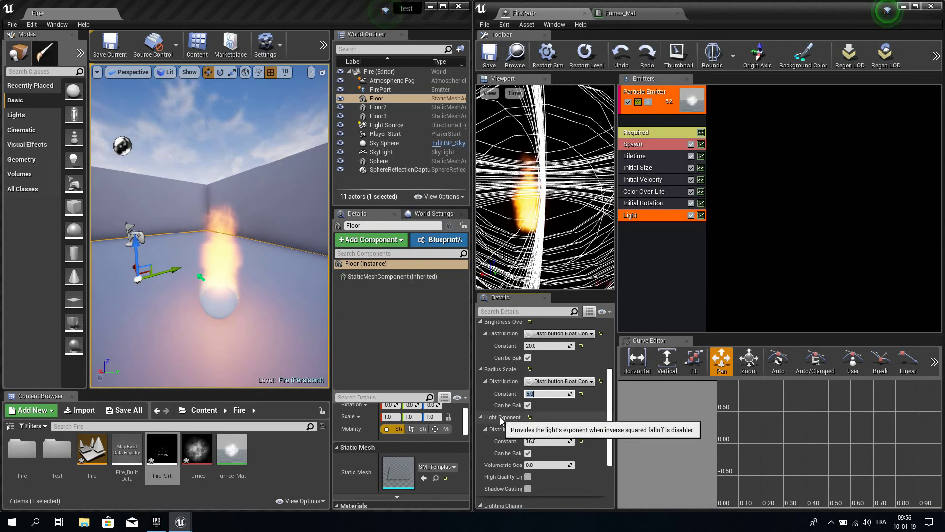
Try Light Exponent constants of 30 and 50 in the Light module.
left_click(542, 441)
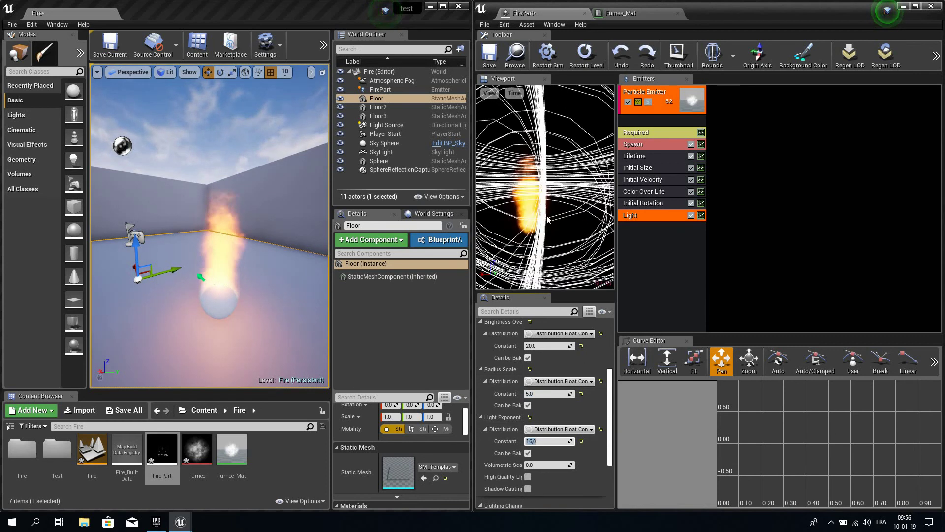
mouse_move(570, 191)
right_mouse_down()
mouse_move(595, 186)
mouse_move(569, 191)
right_mouse_up()
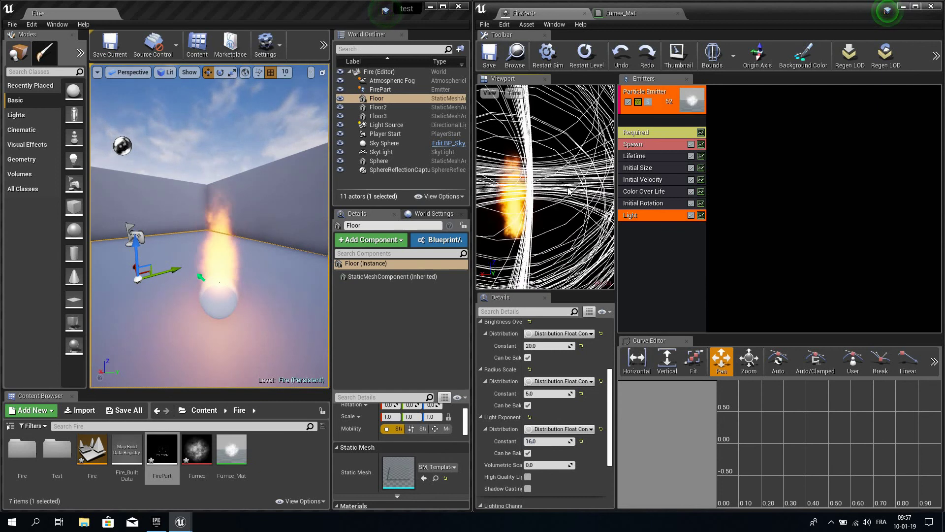
left_click(553, 441)
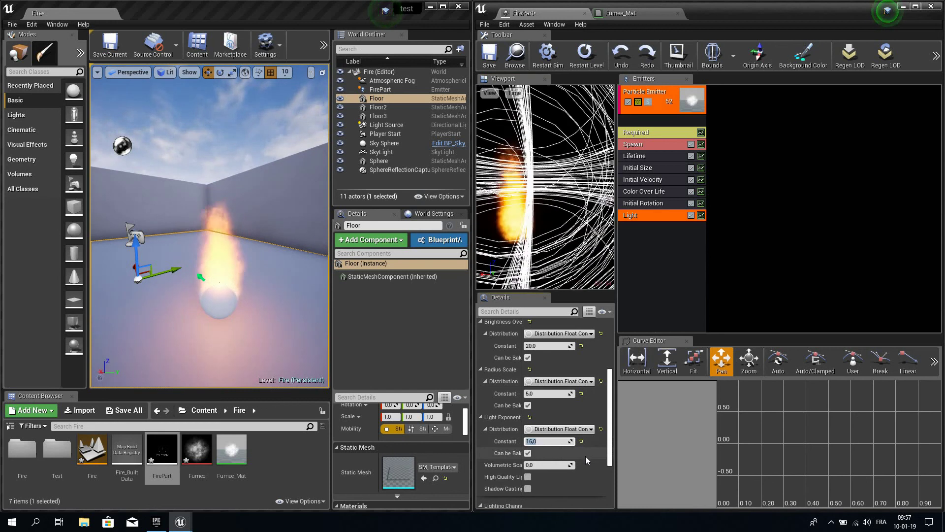
type("30")
key("Return")
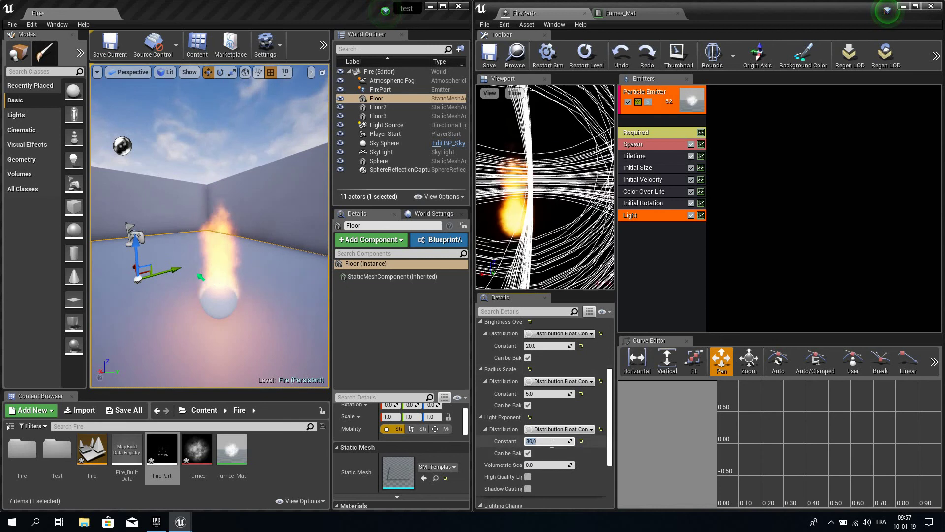
type("50,0")
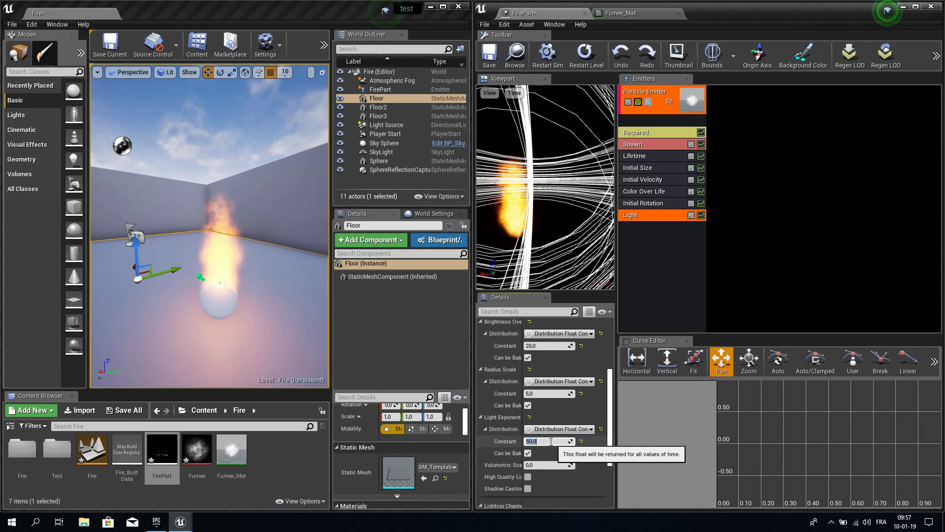
Set the Light module's Light Exponent constant to 10.
type("10,0")
key("Return")
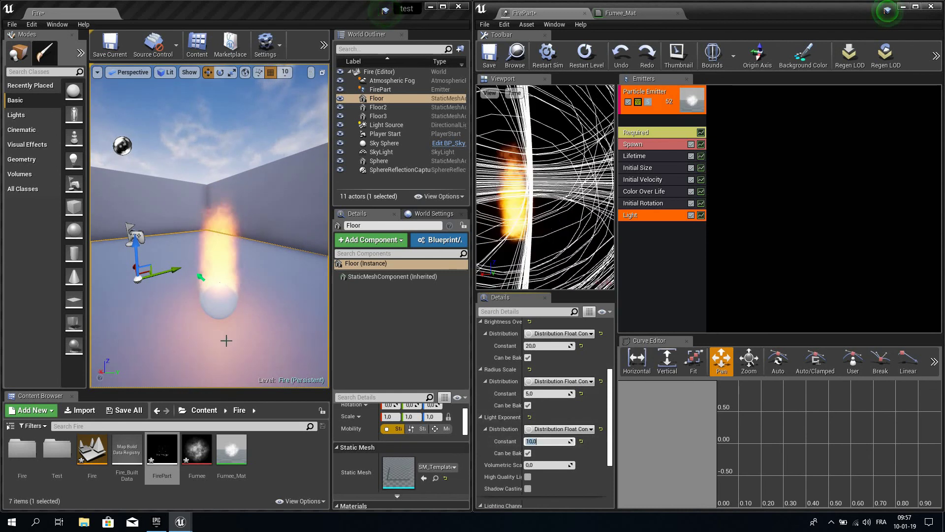
scroll(570, 420, "down", 1)
scroll(569, 419, "up", 1)
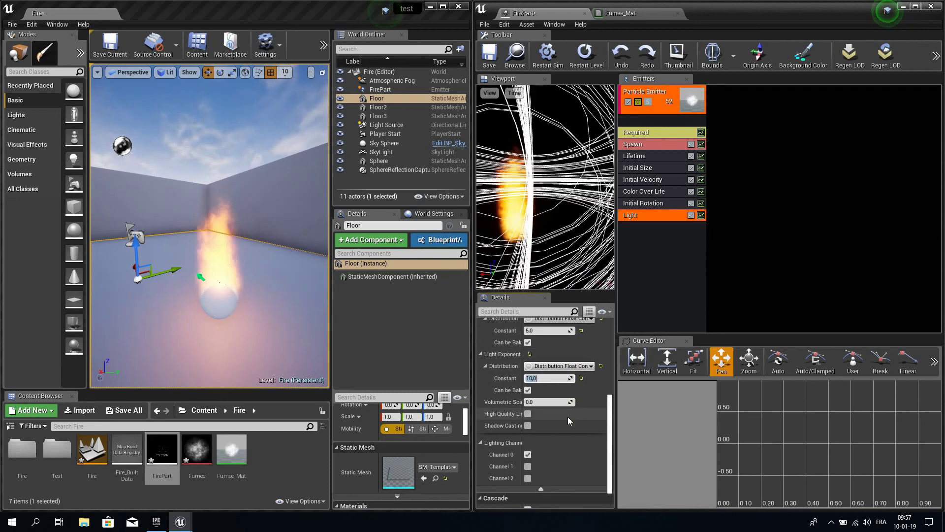
scroll(569, 416, "up", 1)
scroll(568, 417, "up", 6)
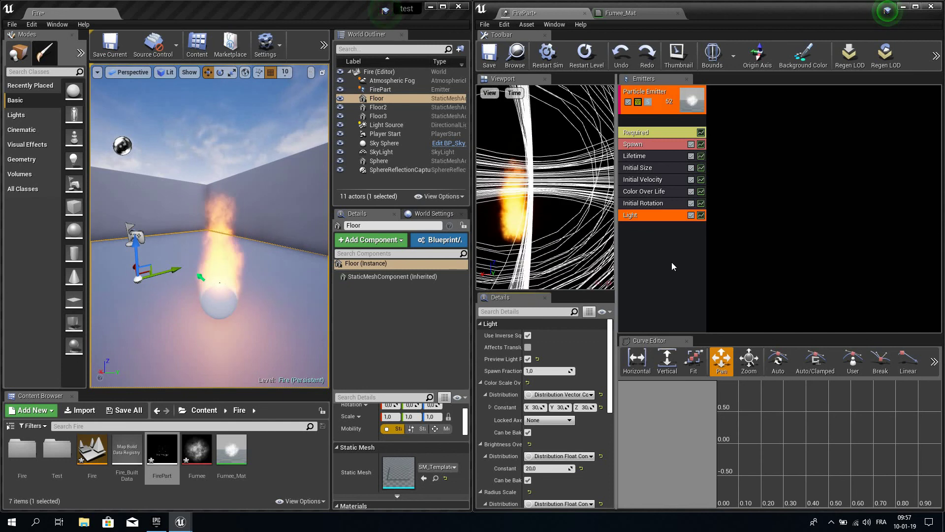
Duplicate FirePart's existing fire particle emitter, including all its modules.
left_click(677, 296)
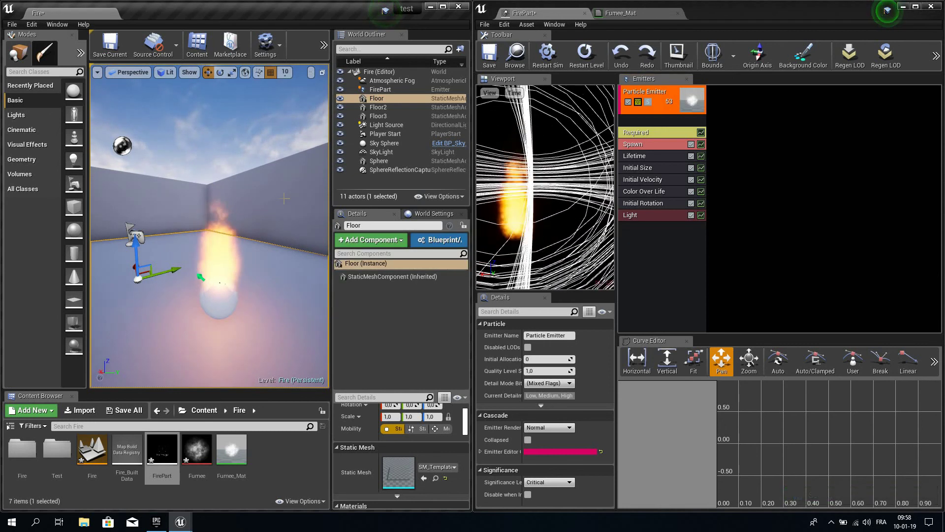
left_click(654, 192)
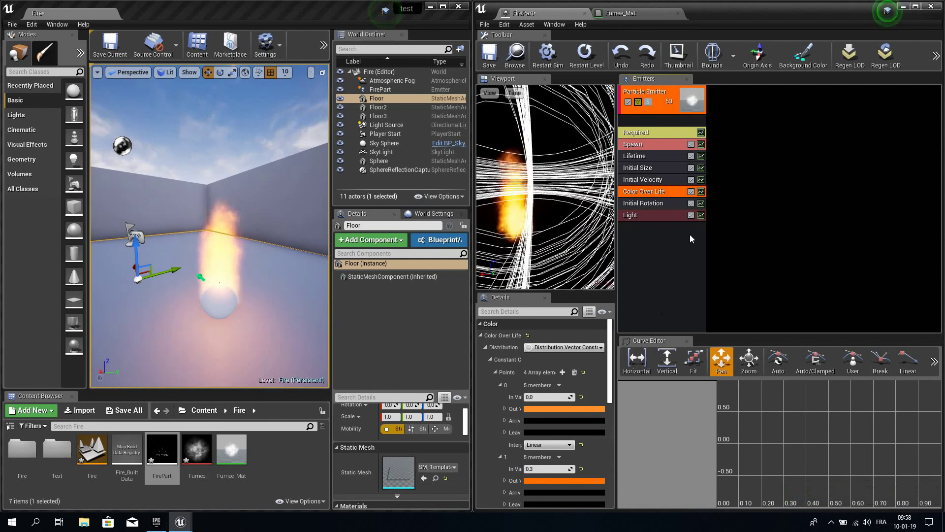
right_click(746, 232)
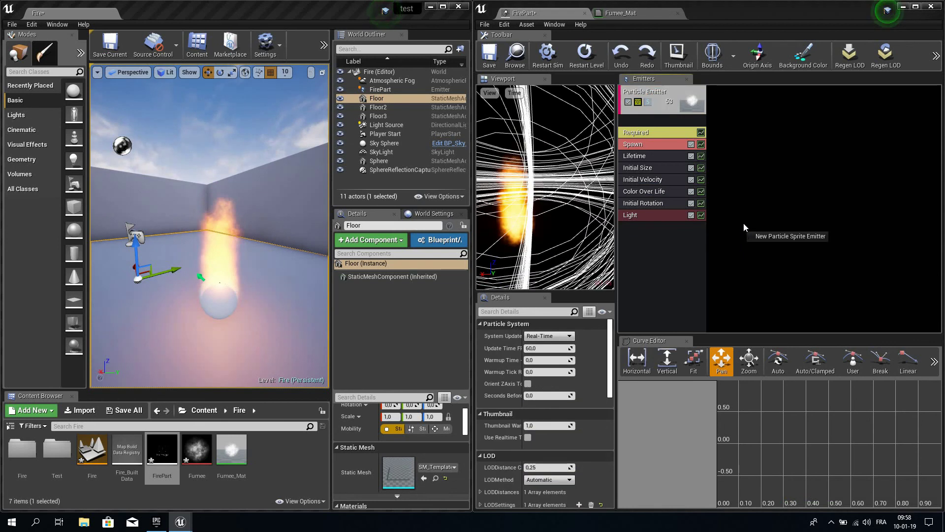
right_click(654, 255)
mouse_move(656, 256)
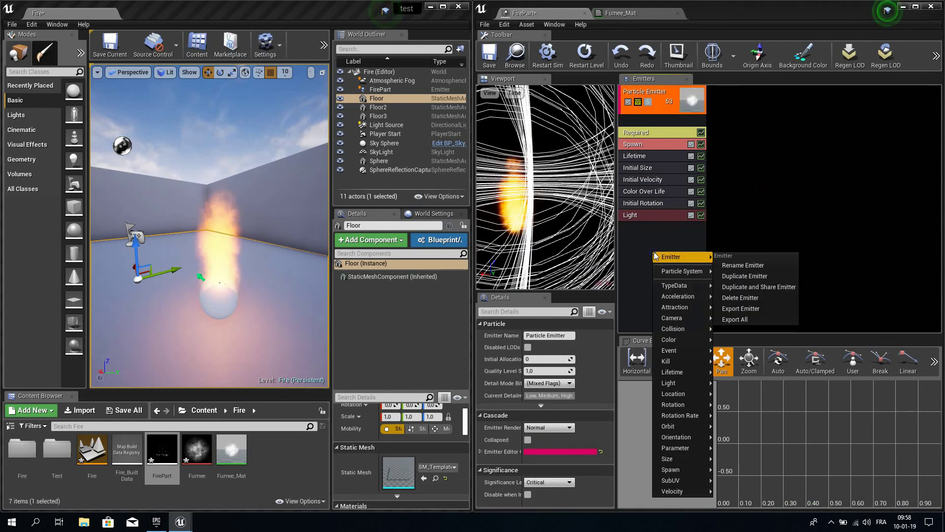
right_click(743, 217)
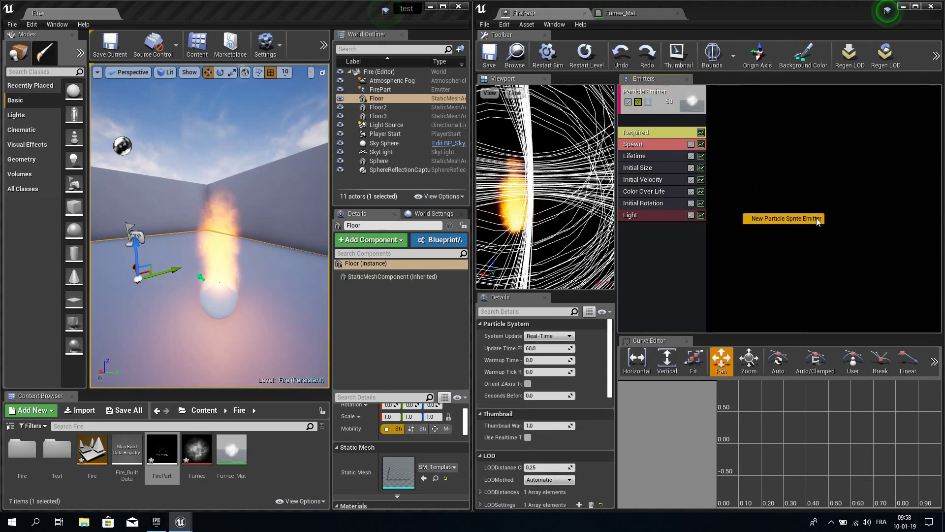
right_click(687, 262)
mouse_move(704, 267)
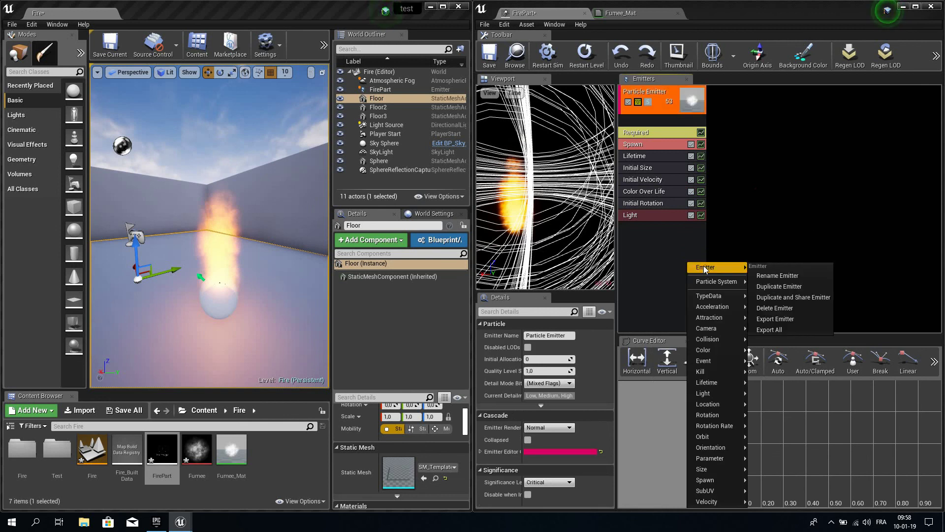
left_click(765, 287)
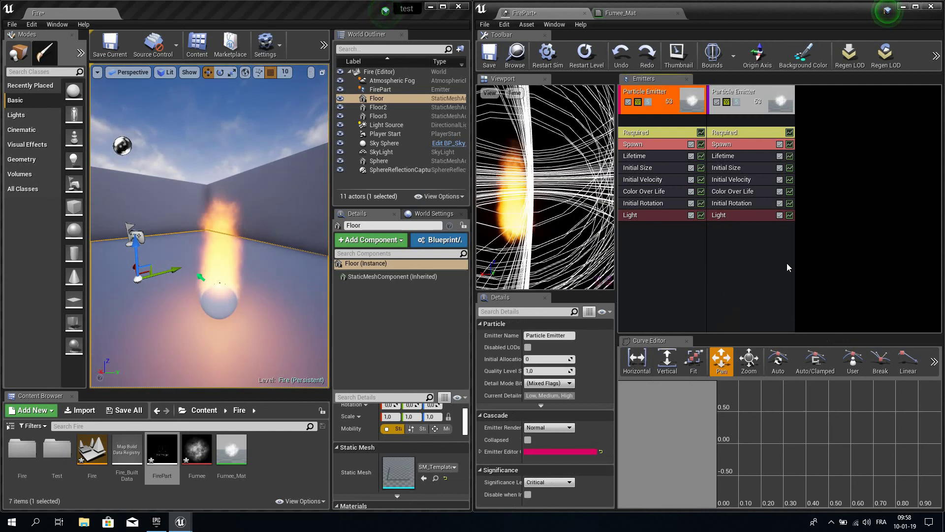
In the duplicate emitter's Color Over Life, set point 0 to pink (sRGB FF4874FF) and point 1 to salmon (sRGB FF746AFF).
left_click(755, 261)
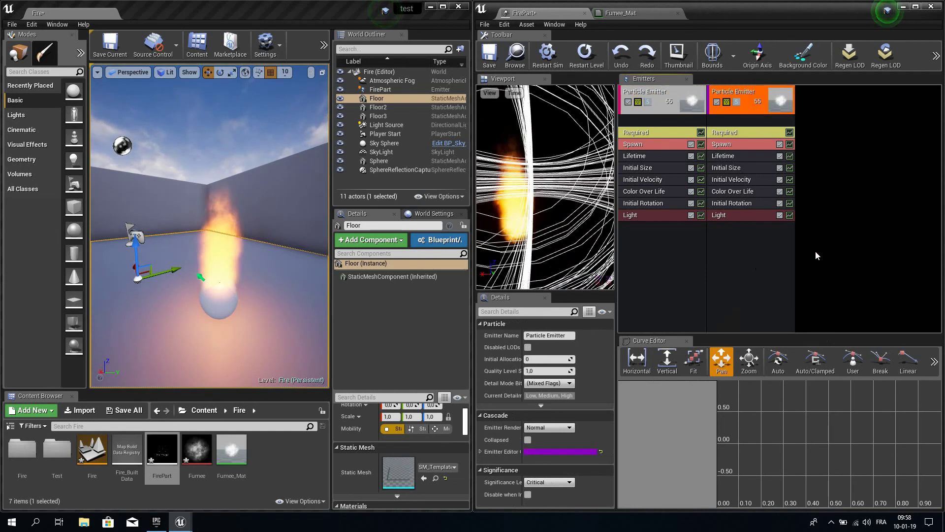
left_click(746, 191)
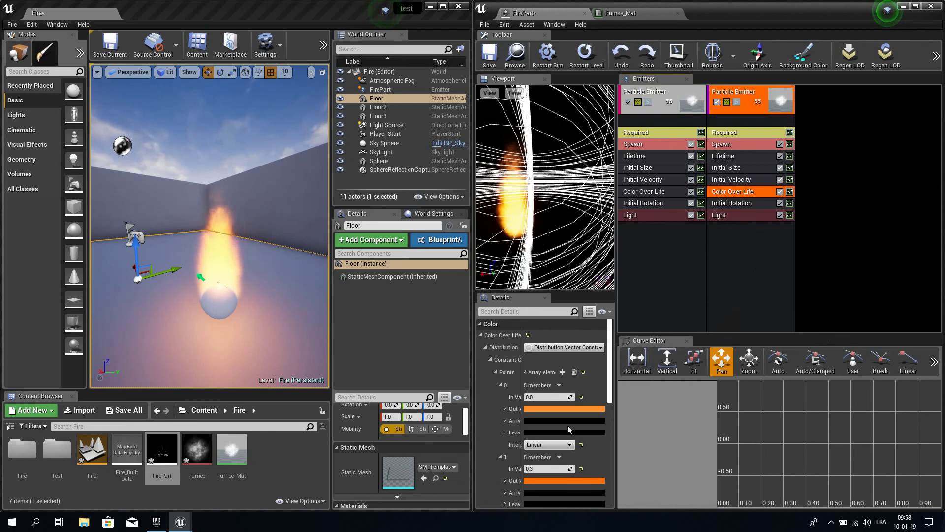
left_click(564, 409)
left_click_drag(673, 330, 674, 326)
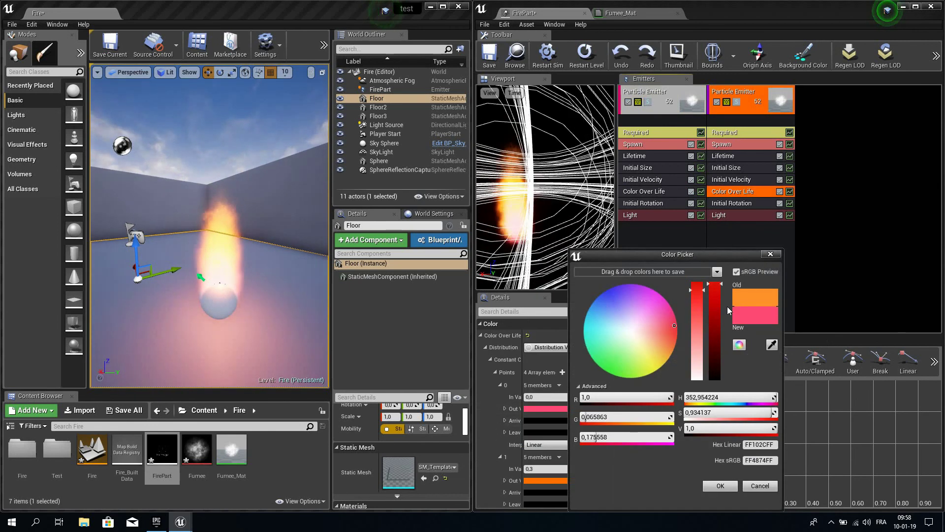
left_click(721, 485)
left_click(546, 480)
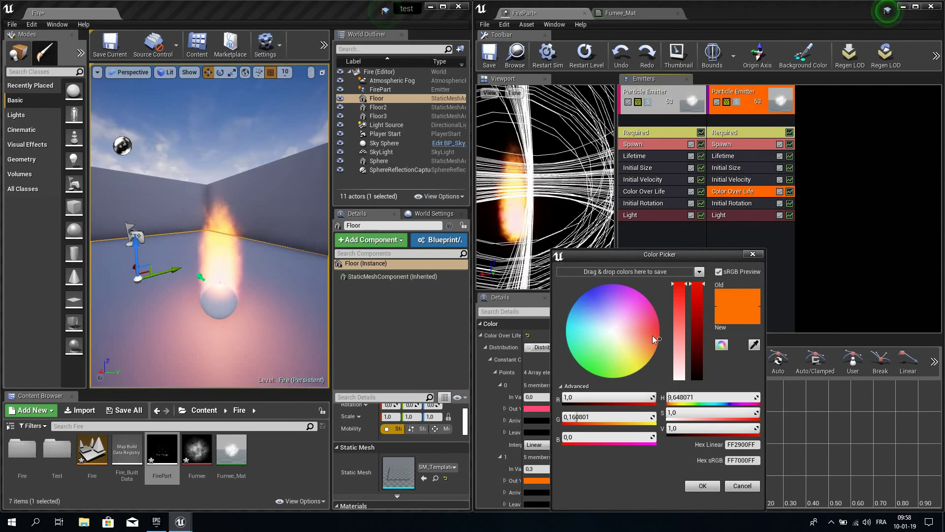
left_click(653, 332)
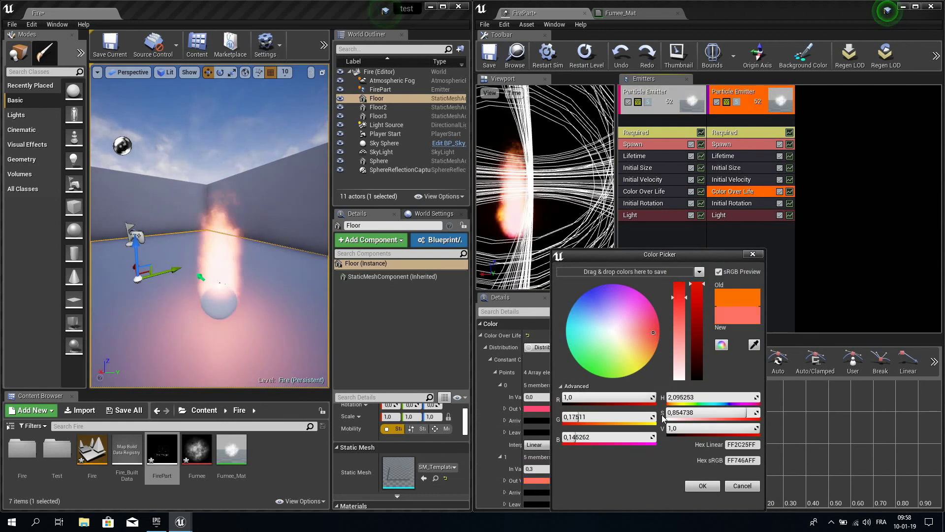
left_click(690, 489)
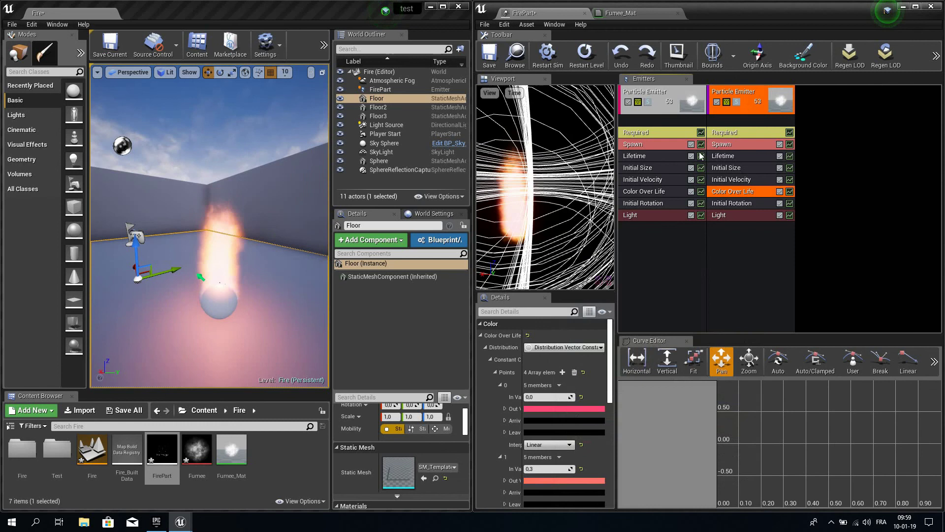
Set the duplicate emitter's Spawn Rate constant to 10.
left_click(720, 144)
left_click(547, 359)
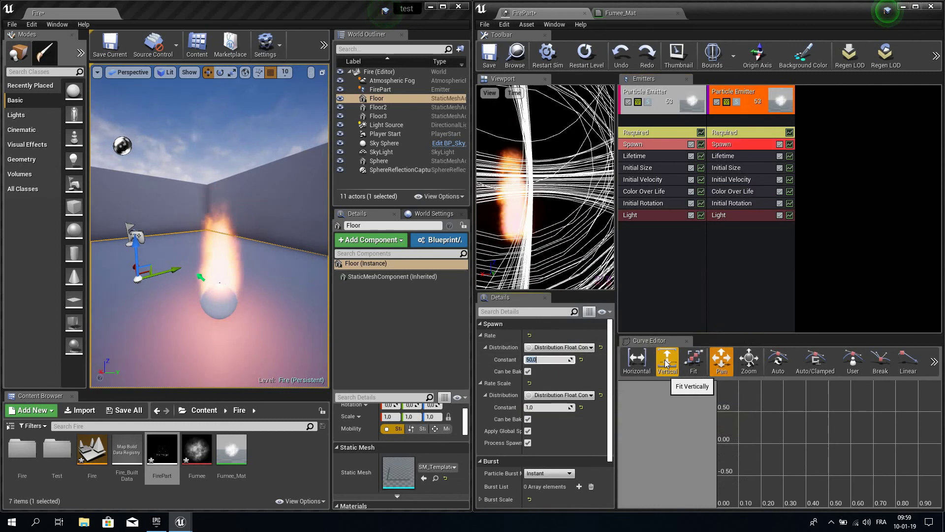
type("10")
key("Return")
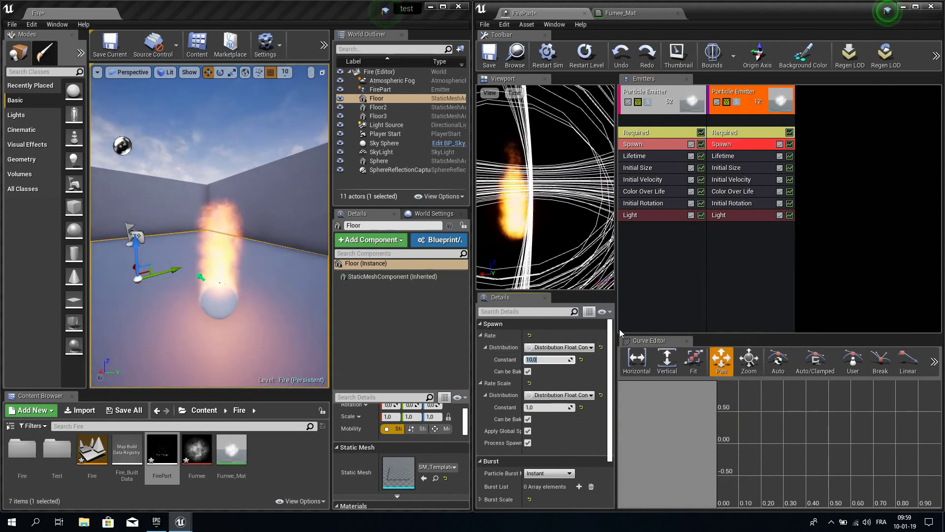
Recolor point 0 of the duplicate emitter's Color Over Life to a saturated orange (sRGB FF5B00FF).
right_click_drag(295, 293, 265, 281)
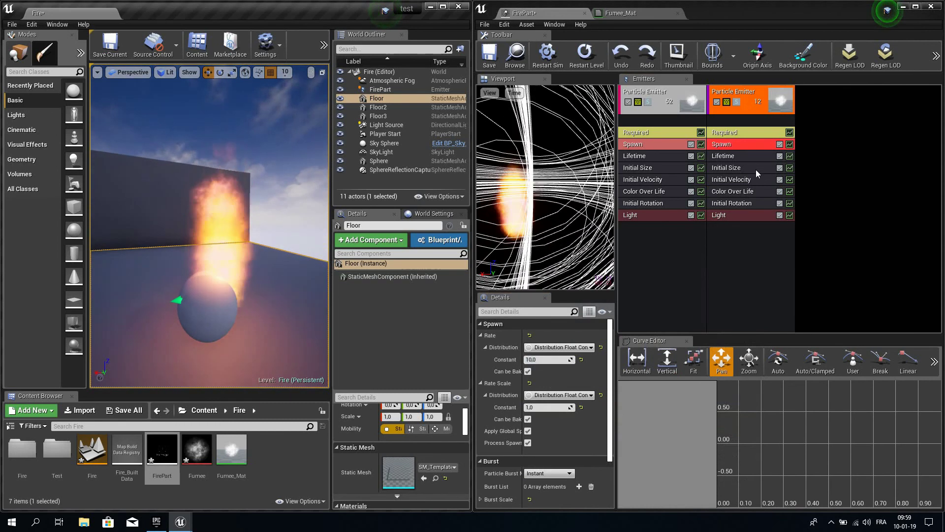
left_click(743, 194)
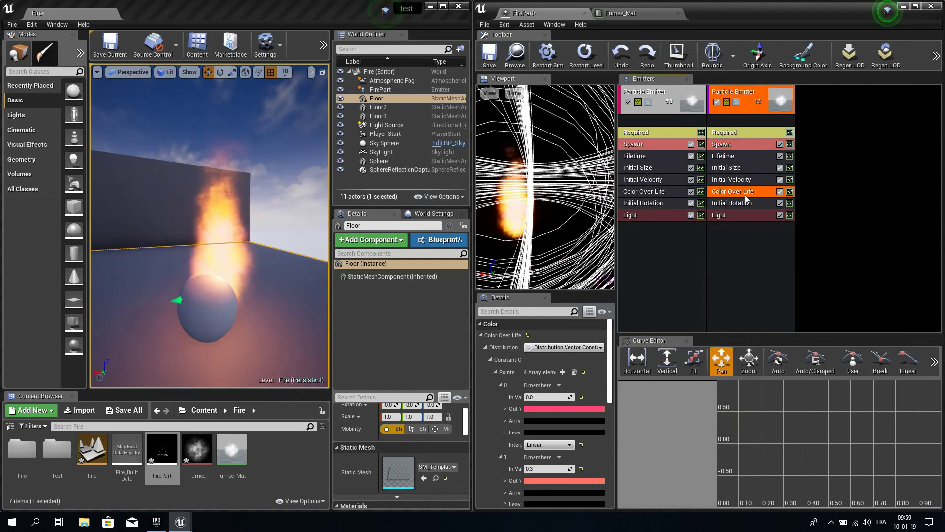
left_click(591, 412)
left_click_drag(678, 329, 702, 336)
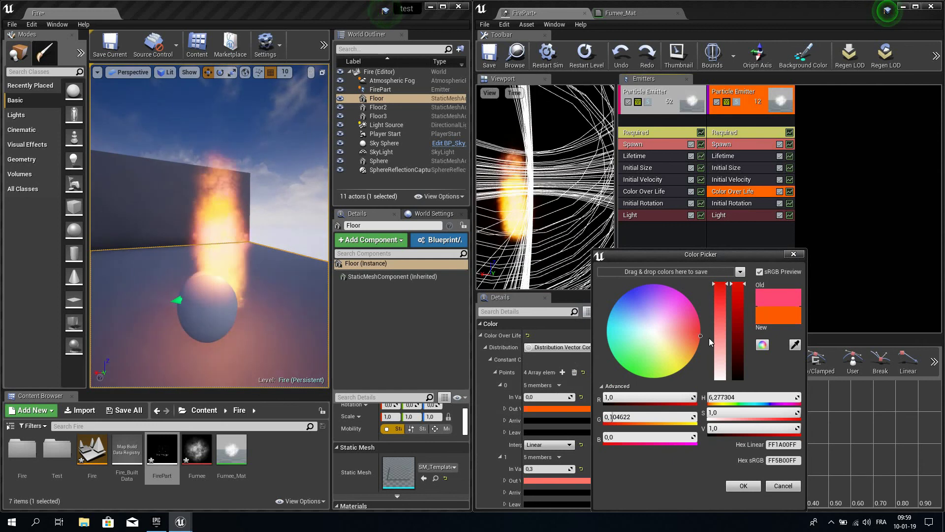
Recolor point 1 of the duplicate emitter's Color Over Life to a red-orange (sRGB FF4800FF).
left_click(592, 480)
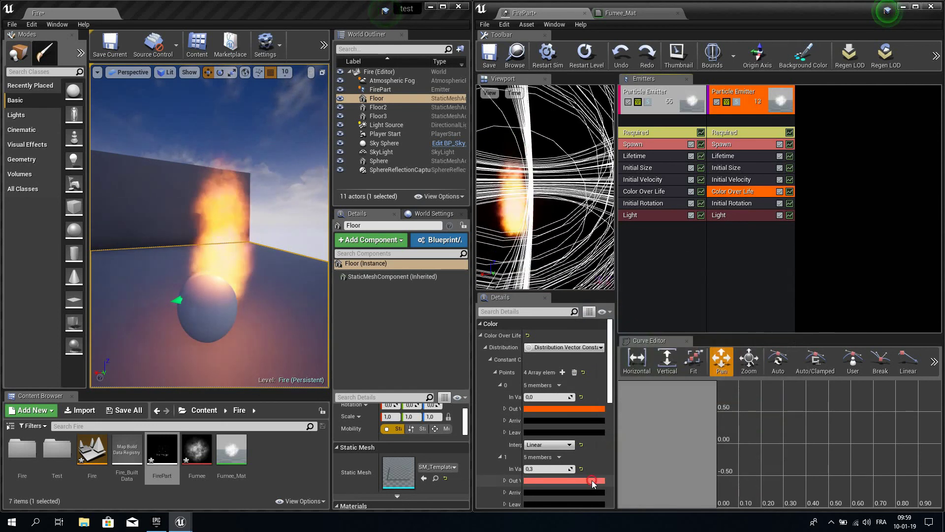
left_click_drag(698, 332, 706, 338)
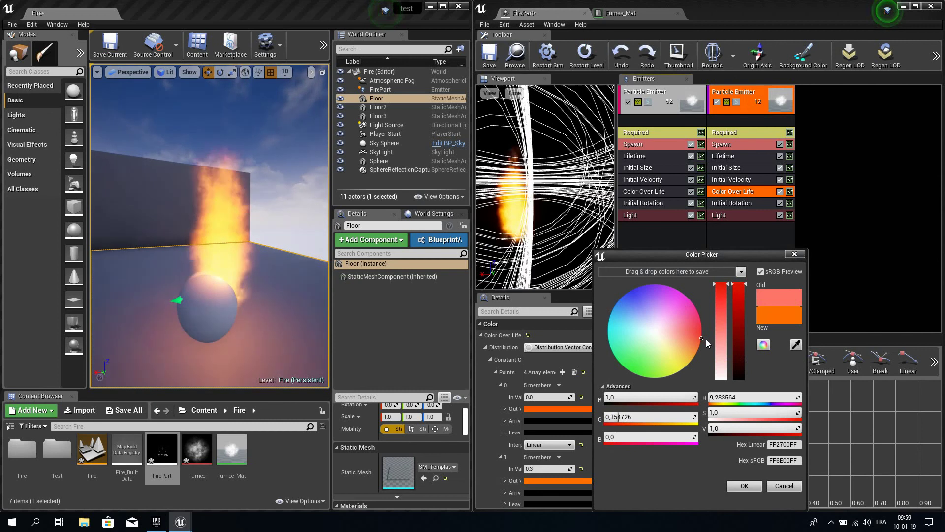
mouse_move(706, 339)
left_mouse_down()
mouse_move(698, 333)
mouse_move(710, 335)
left_mouse_up()
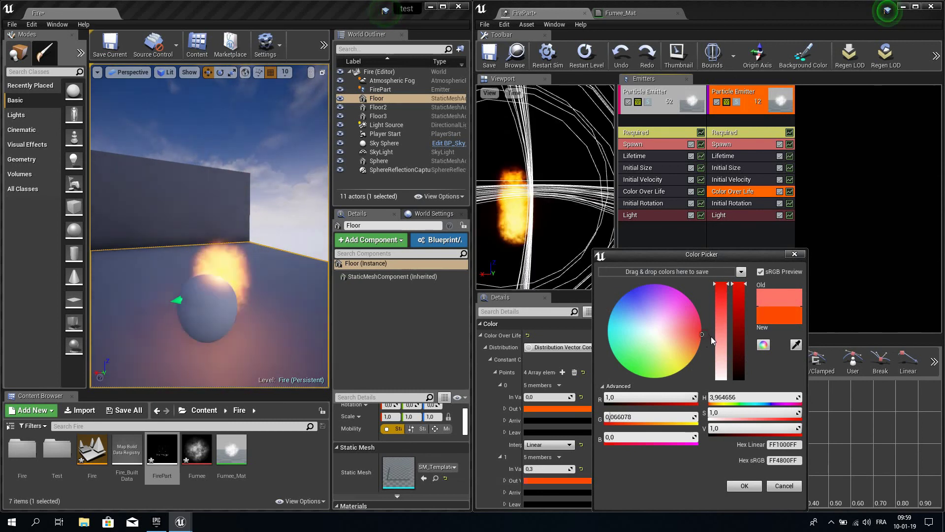
left_click(744, 485)
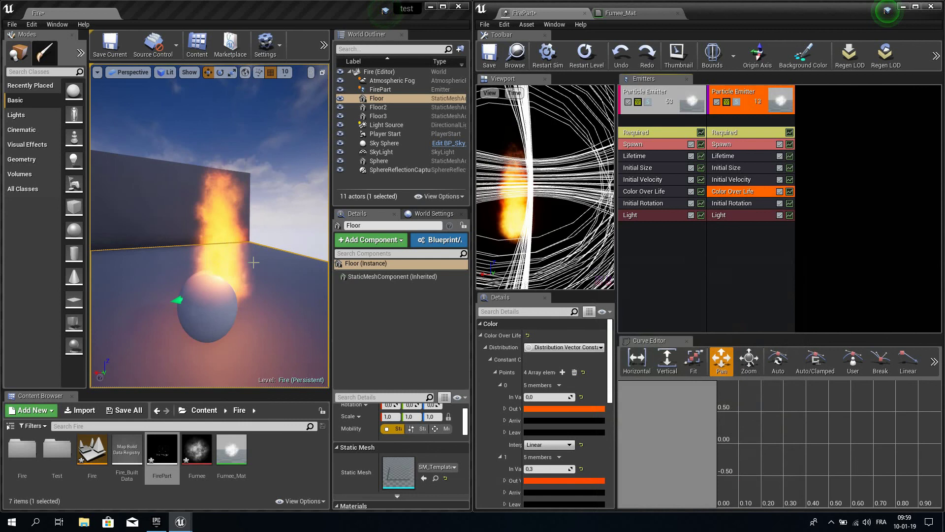
right_click_drag(253, 263, 256, 266)
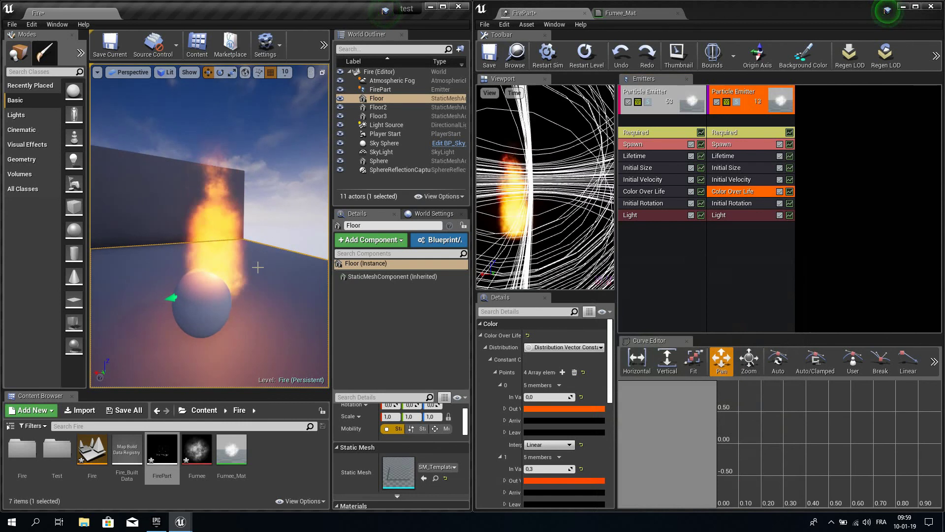